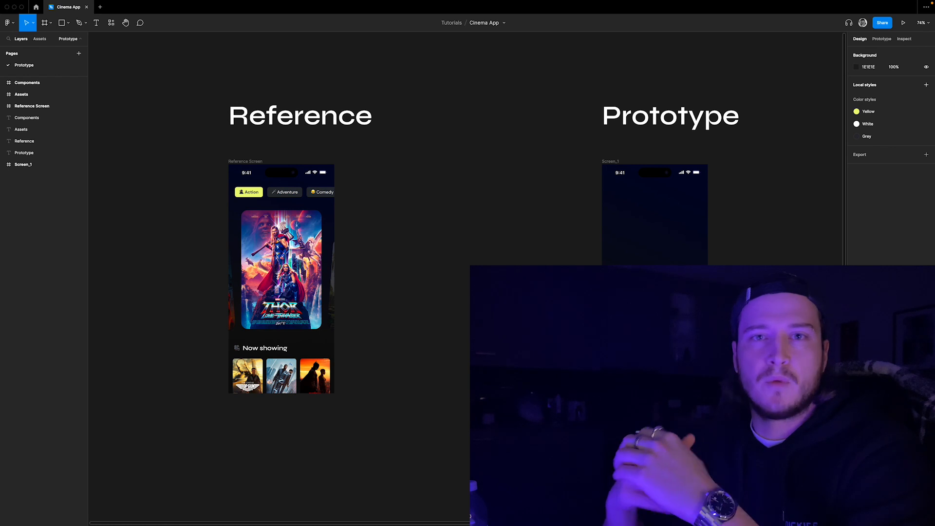
Examine the Reference screen, the movie posters in the Assets frame and the empty Components frame
scroll(503, 282, "down", 2)
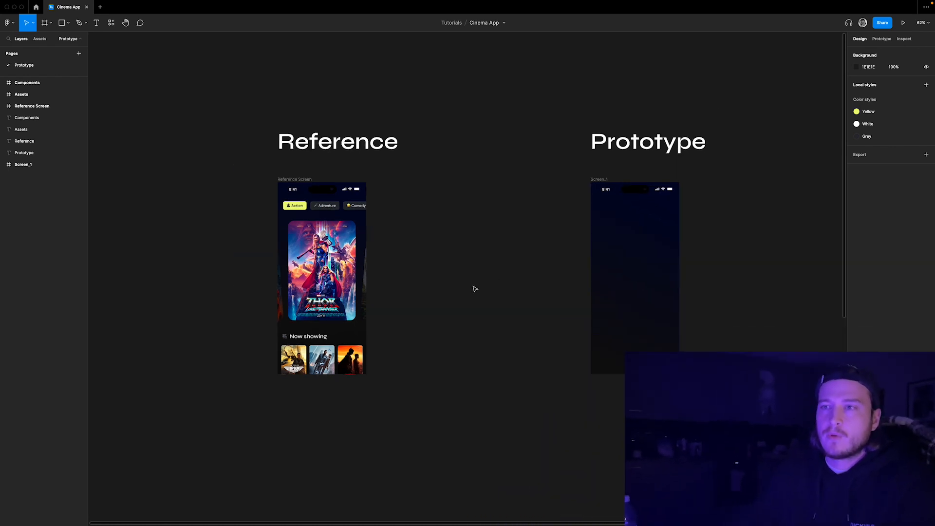
scroll(450, 280, "up", 1)
scroll(531, 263, "down", 3)
scroll(341, 282, "up", 3)
scroll(336, 283, "up", 4)
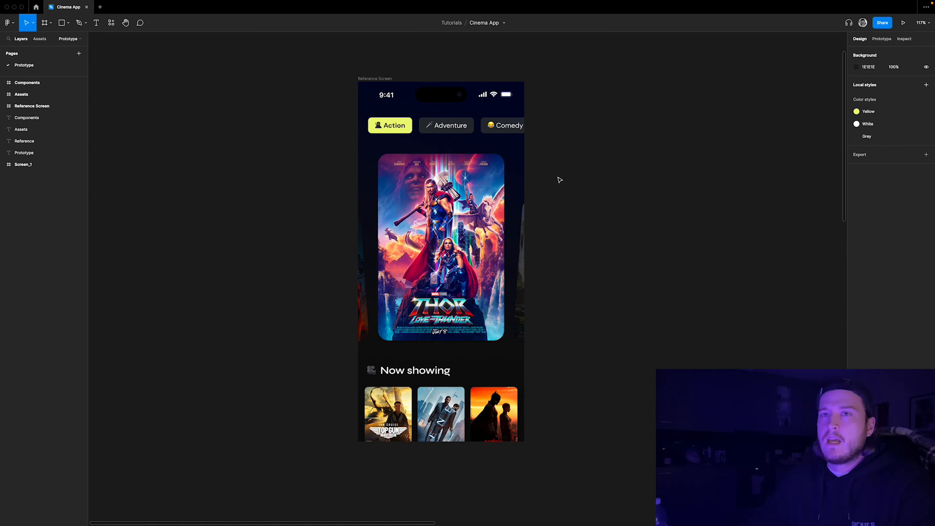
scroll(560, 180, "down", 10)
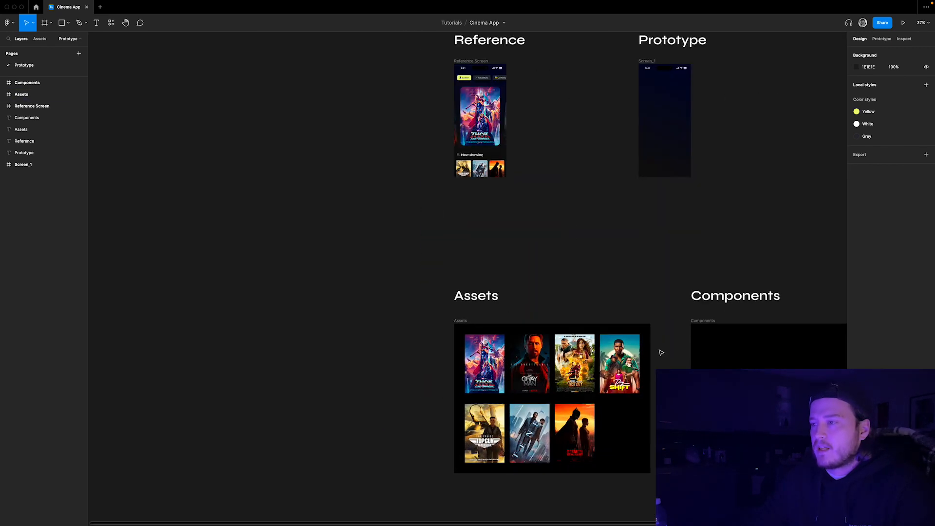
scroll(661, 352, "up", 5)
scroll(666, 336, "down", 5)
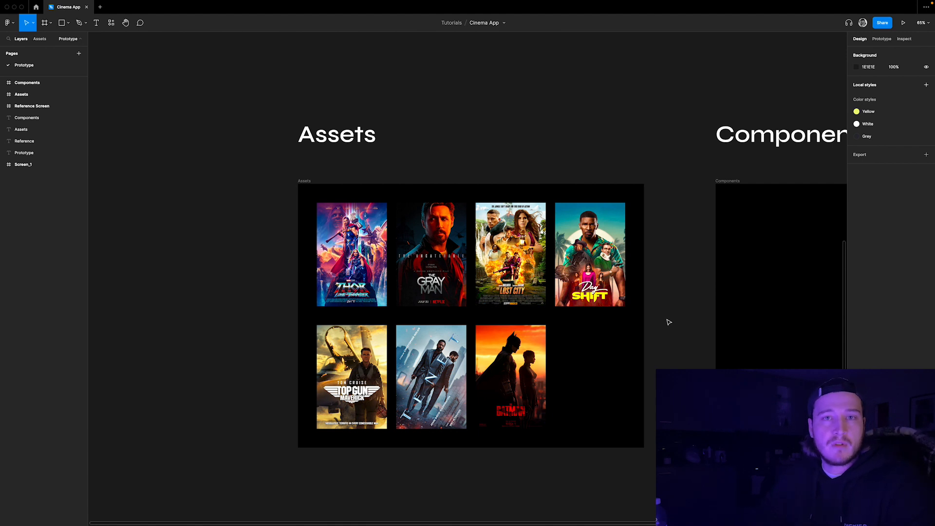
scroll(477, 125, "down", 8)
scroll(666, 133, "up", 5)
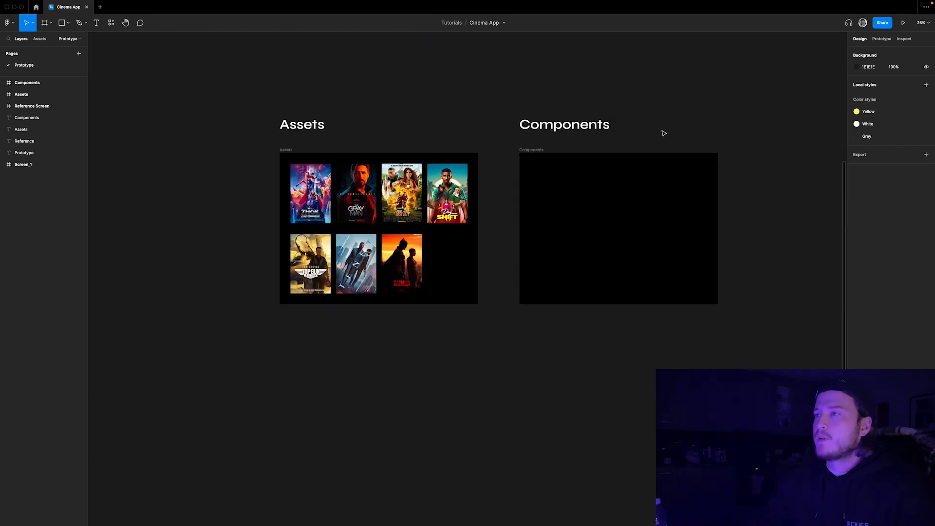
scroll(674, 134, "up", 3)
scroll(731, 137, "right", 1)
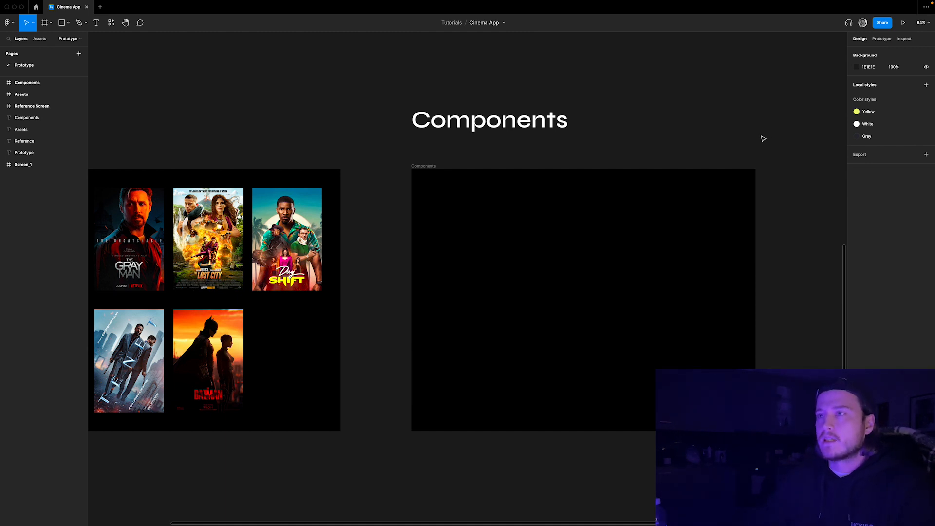
Expand the Screen_1 frame in the Prototype section and inspect its Dynamic Island and Gradient layers
scroll(763, 139, "down", 5)
scroll(701, 175, "up", 1)
scroll(536, 165, "up", 5)
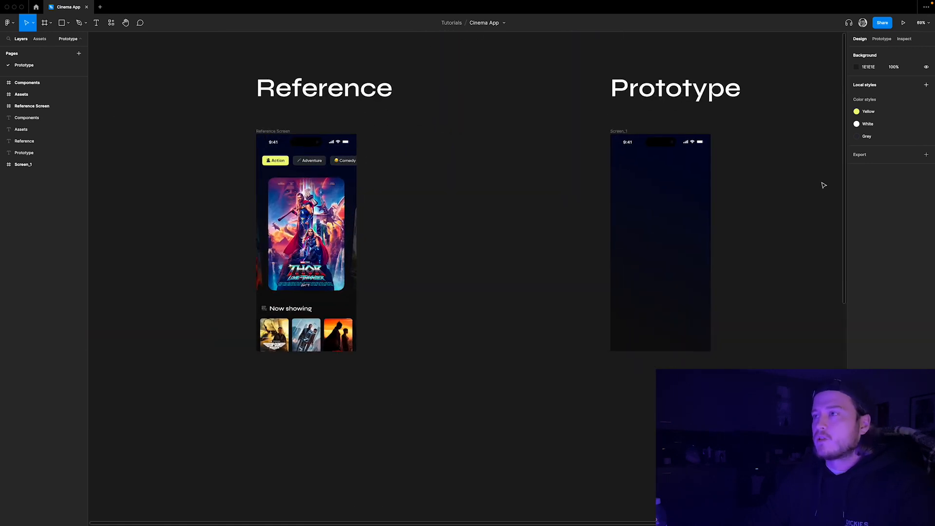
scroll(823, 185, "up", 4)
scroll(776, 184, "down", 3)
scroll(819, 203, "up", 3)
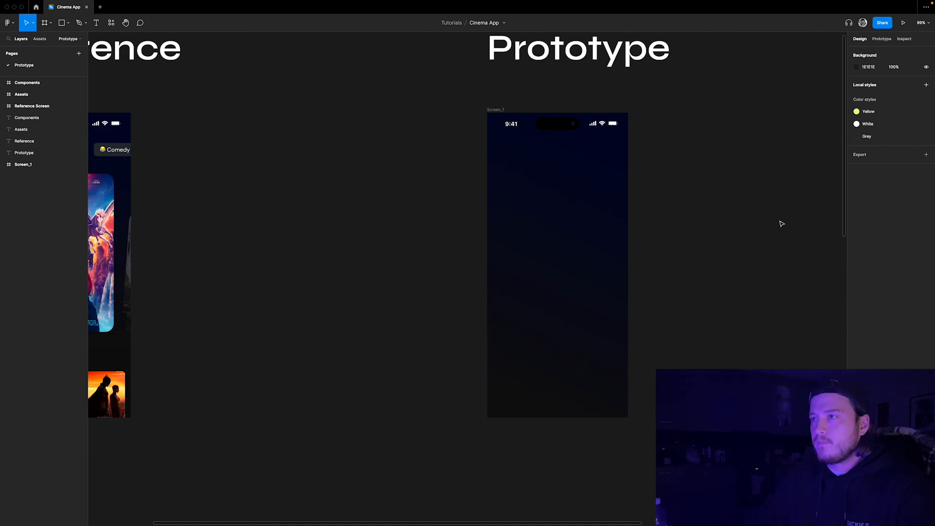
left_click(585, 232)
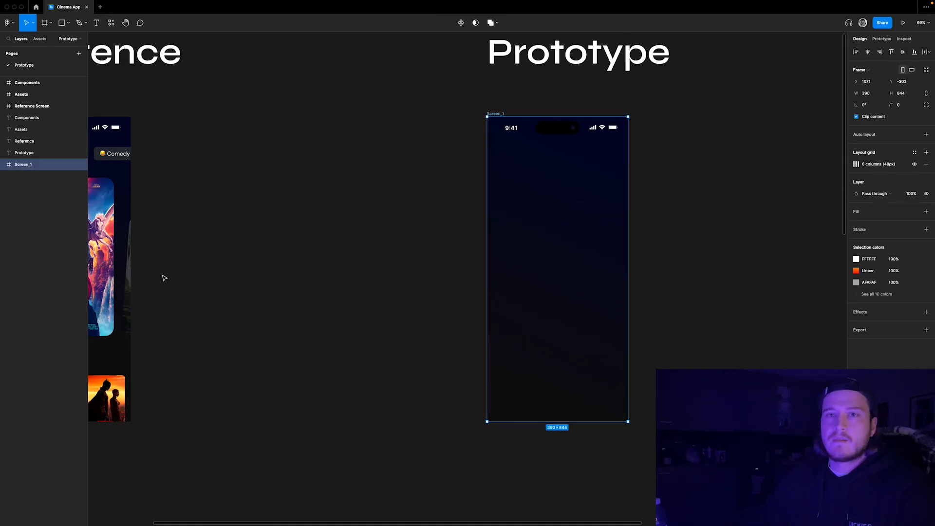
left_click(3, 164)
left_click(40, 188)
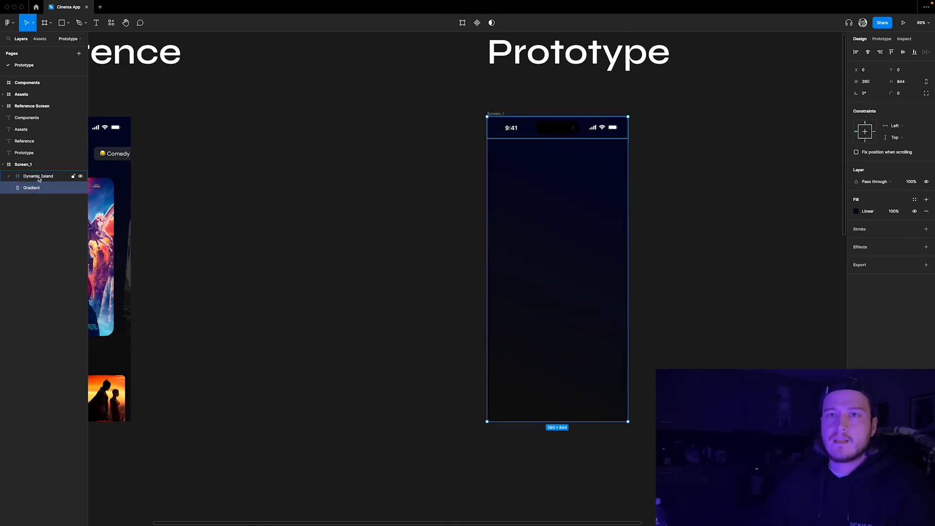
left_click(38, 178)
left_click(32, 188)
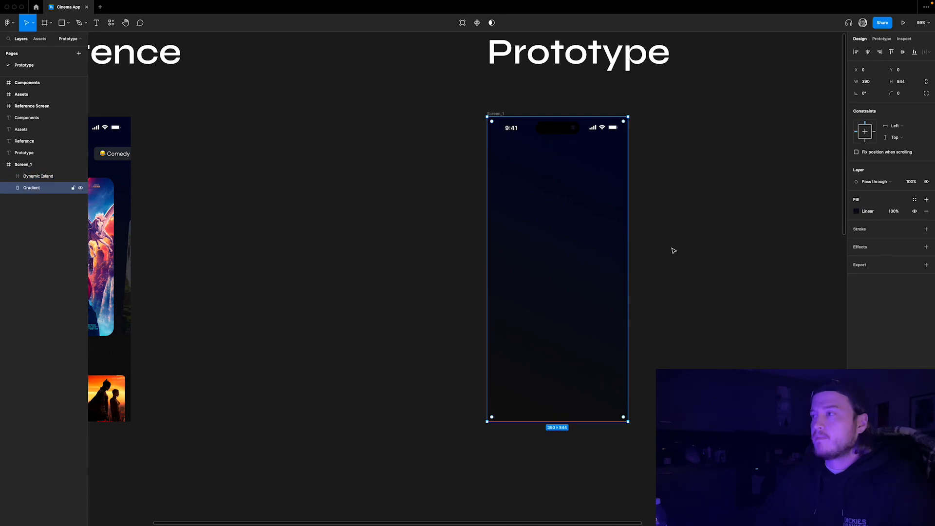
Inspect both colour stops of the Gradient layer's linear fill, leaving them as they are, and deselect the layer
left_click(857, 214)
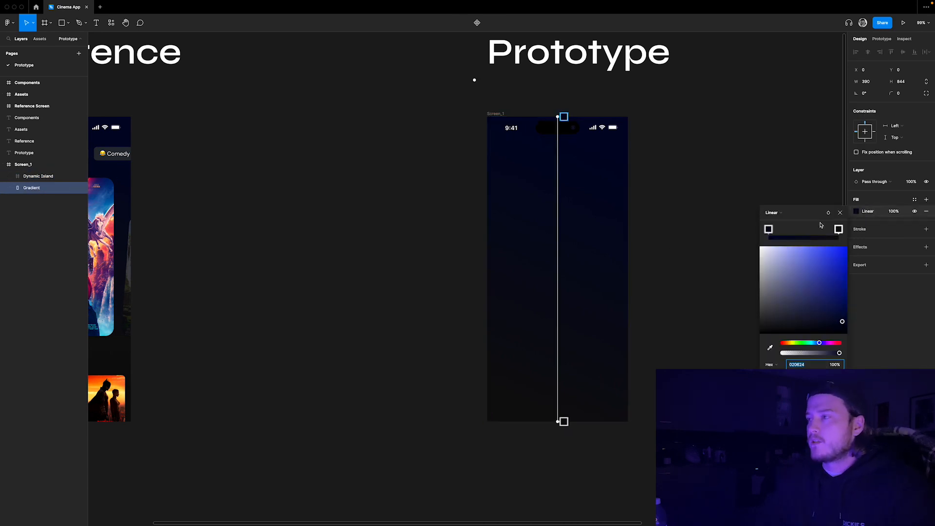
left_click(769, 229)
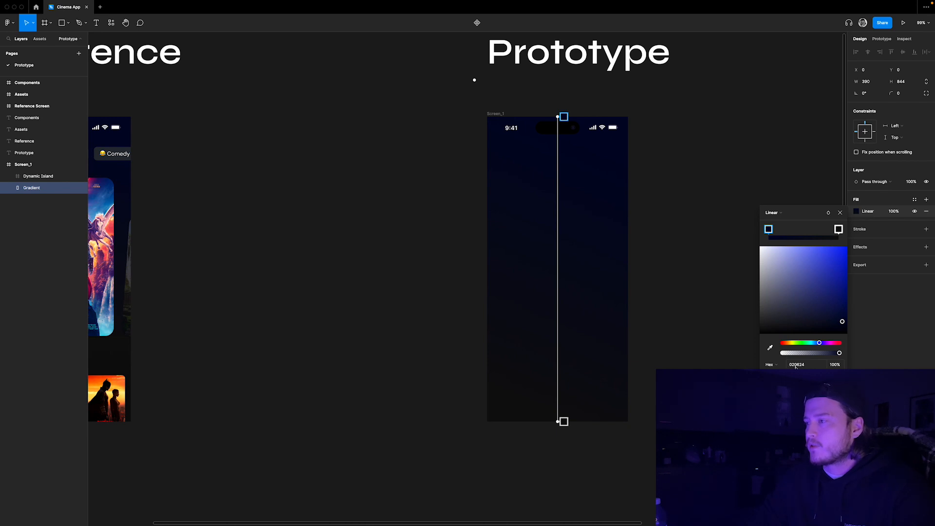
left_click(839, 229)
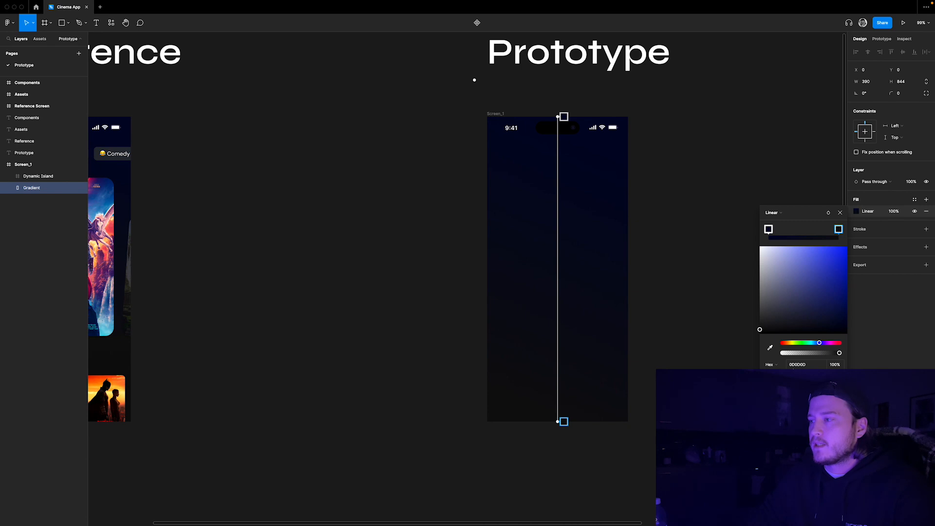
left_click(840, 213)
left_click(752, 220)
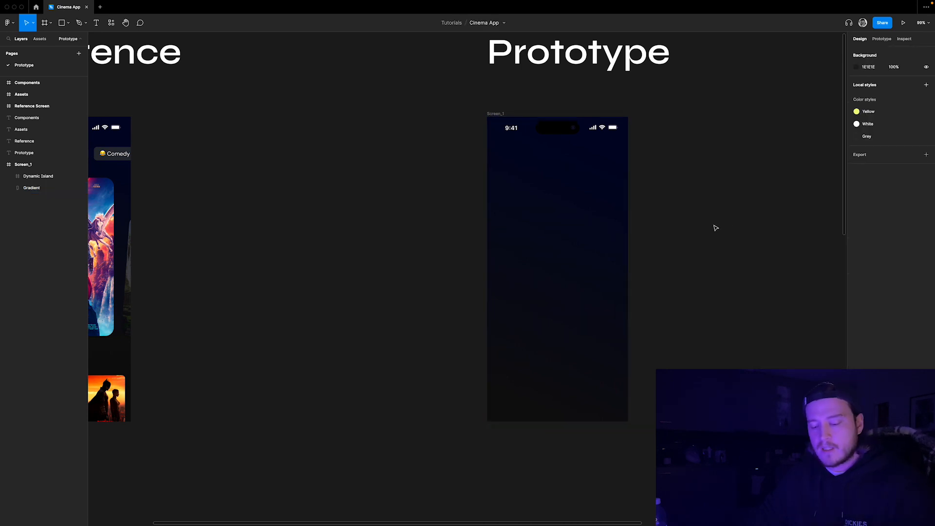
Show the layout grids and review the column grid settings of the Screen_1 frame
key("shift+g")
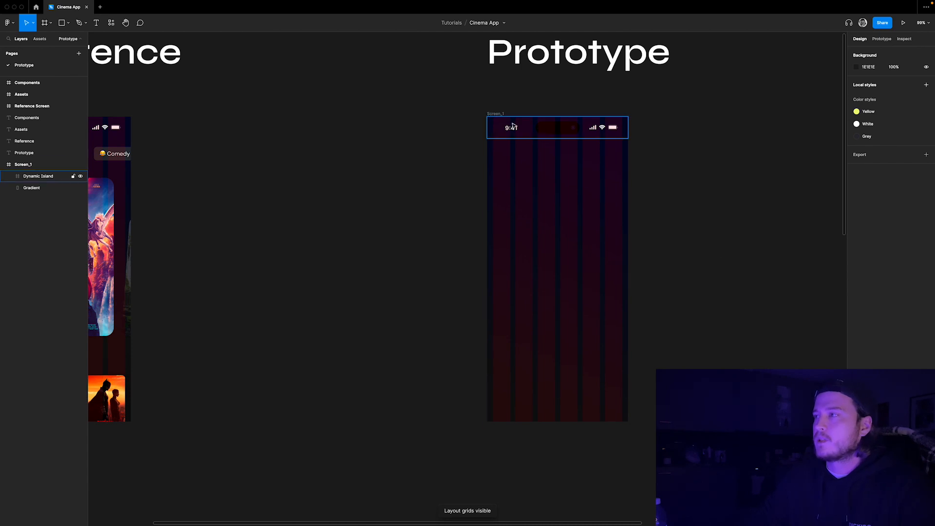
left_click(494, 114)
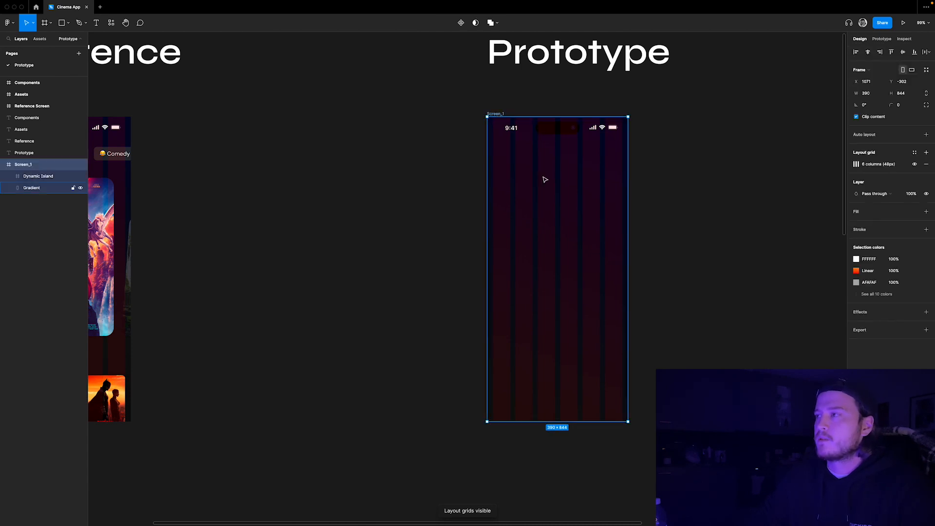
left_click(856, 164)
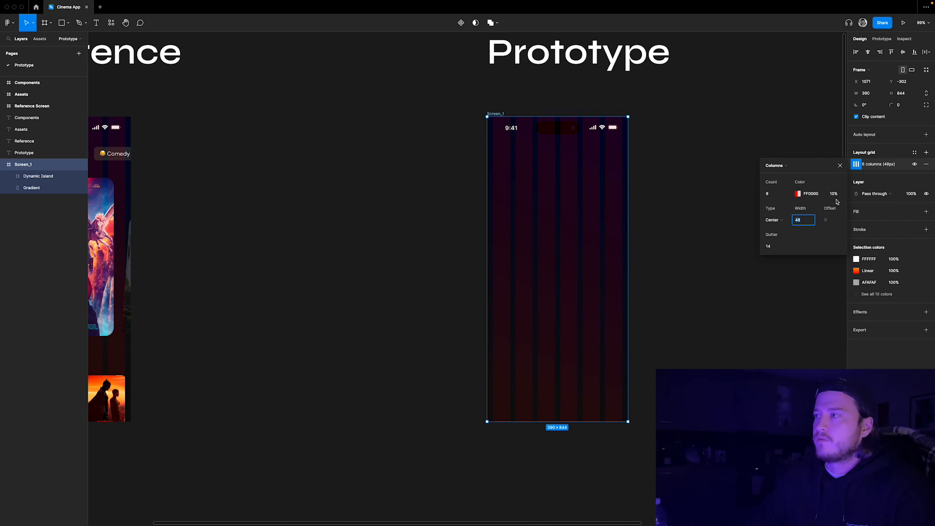
left_click(840, 166)
left_click(745, 204)
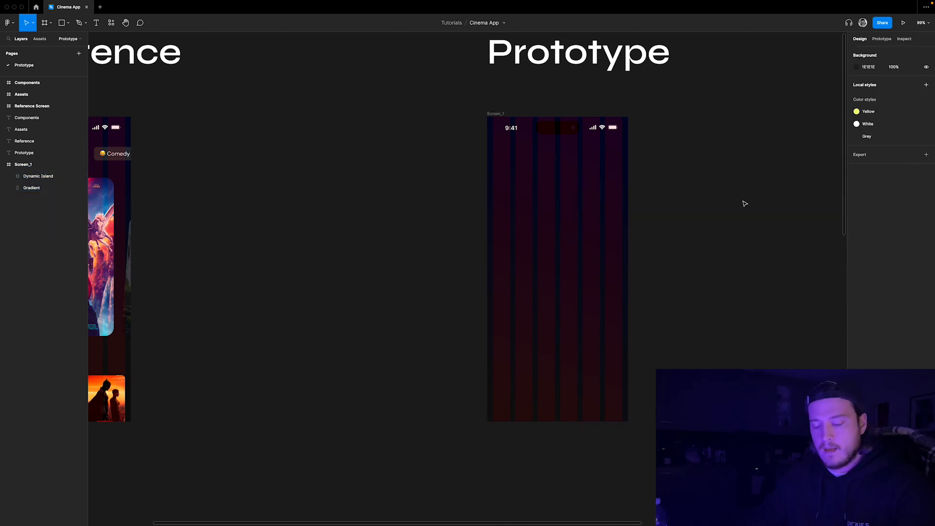
Draw a 110 × 44 frame at X 16, Y 112 in Screen_1, starting at the first grid column below the status bar
scroll(750, 204, "down", 5)
scroll(536, 200, "up", 8)
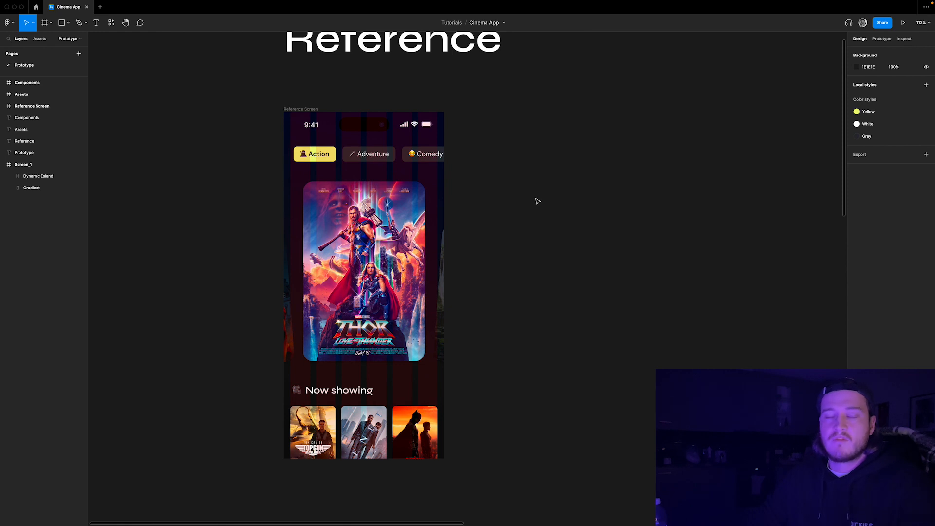
scroll(470, 179, "down", 4)
scroll(651, 168, "up", 9)
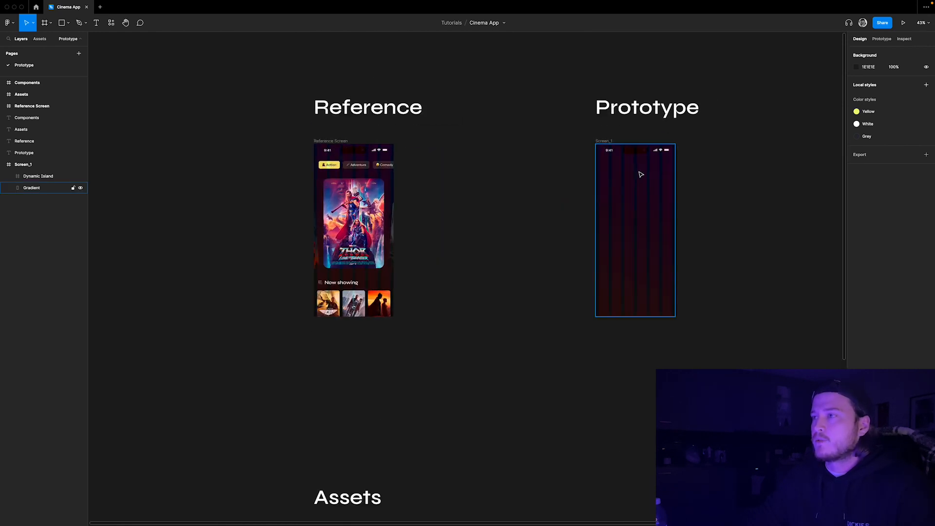
key("f")
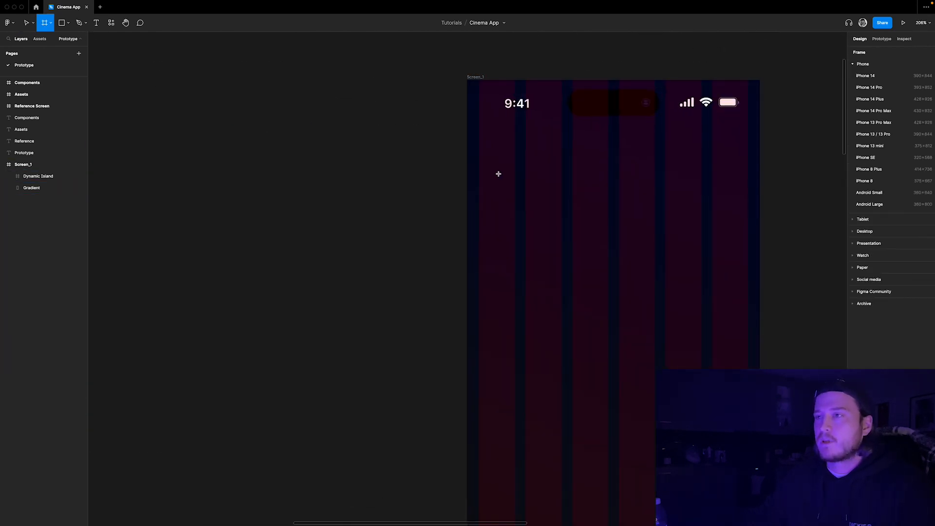
mouse_move(479, 164)
left_mouse_down()
mouse_move(537, 200)
mouse_move(562, 198)
left_mouse_up()
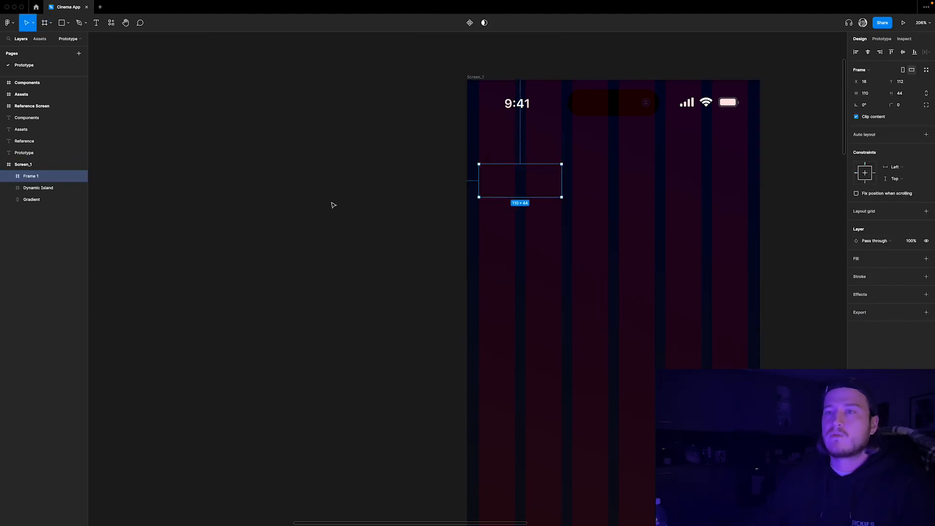
Rename the new frame in Screen_1 as Filter
double_click(48, 178)
type("Filter")
key("Return")
Fill the Filter frame with the Yellow colour style, then detach the style to leave a plain EEF789 fill
scroll(520, 172, "up", 3)
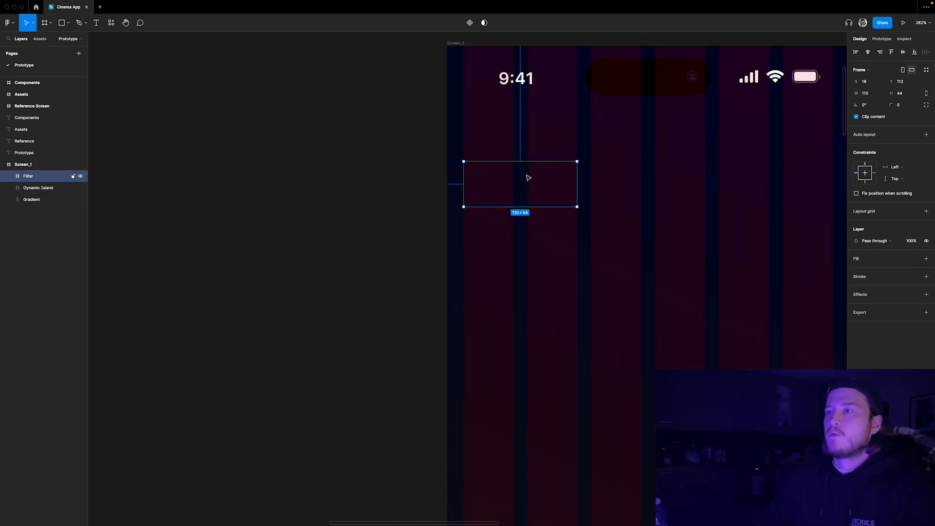
left_click(915, 259)
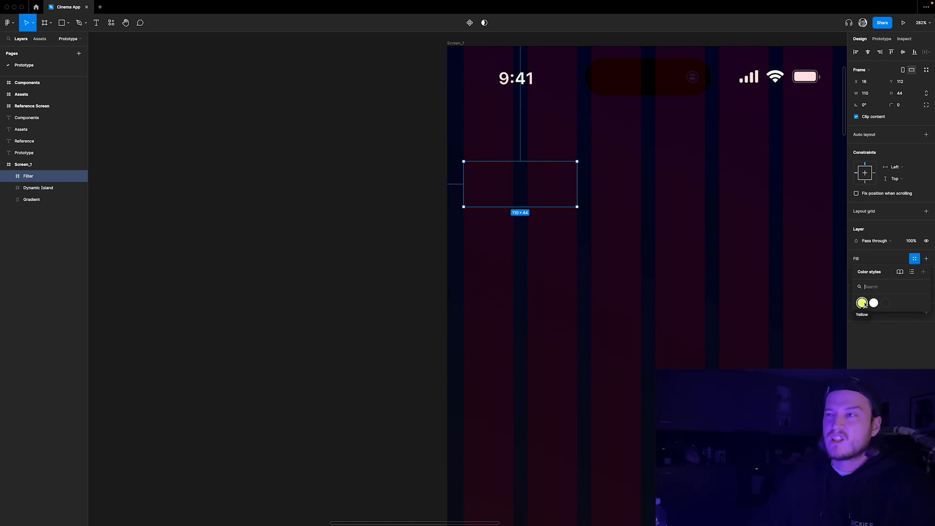
left_click(862, 303)
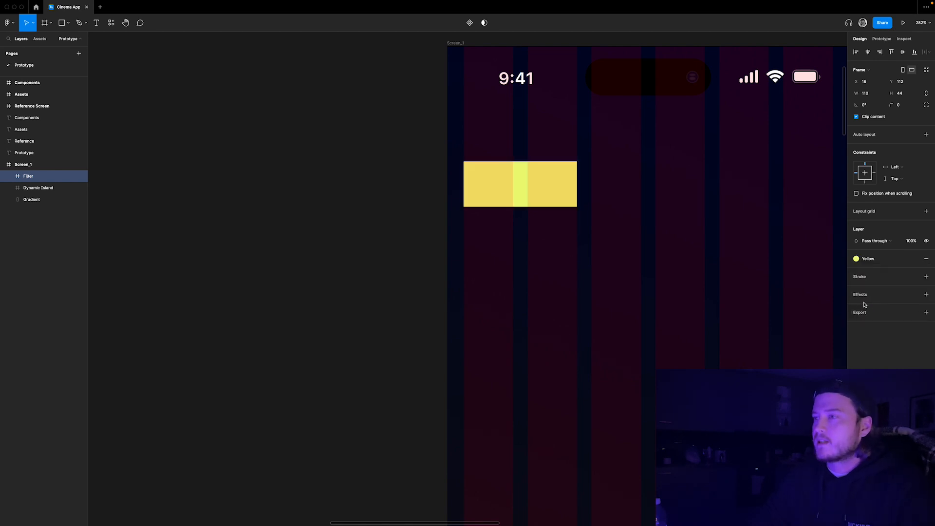
left_click(915, 260)
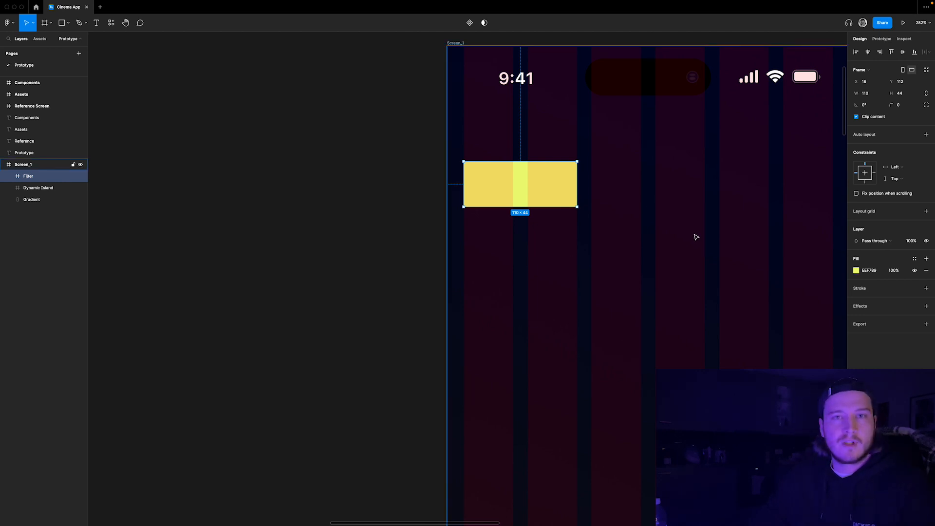
Add the text "Lorem" inside the Filter frame and move it up to Y 10, centring it vertically
scroll(561, 142, "up", 2)
key("t")
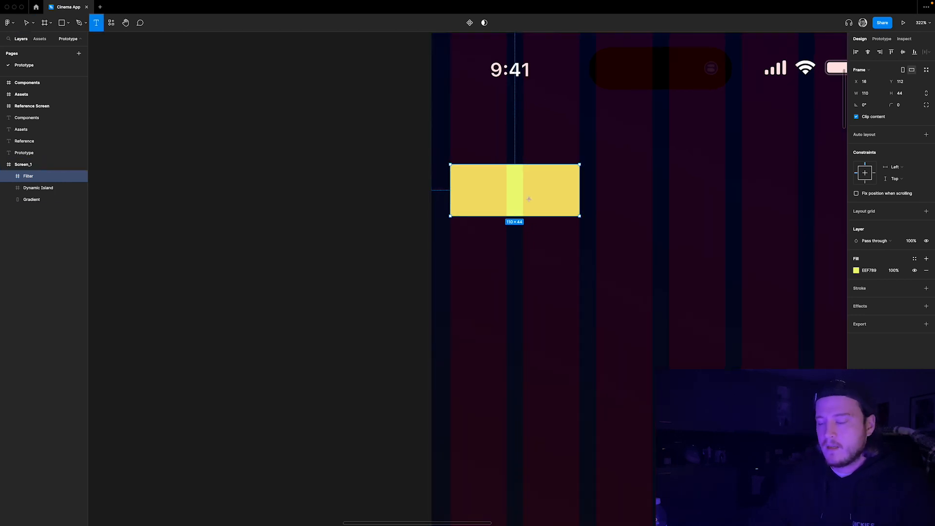
left_click(496, 188)
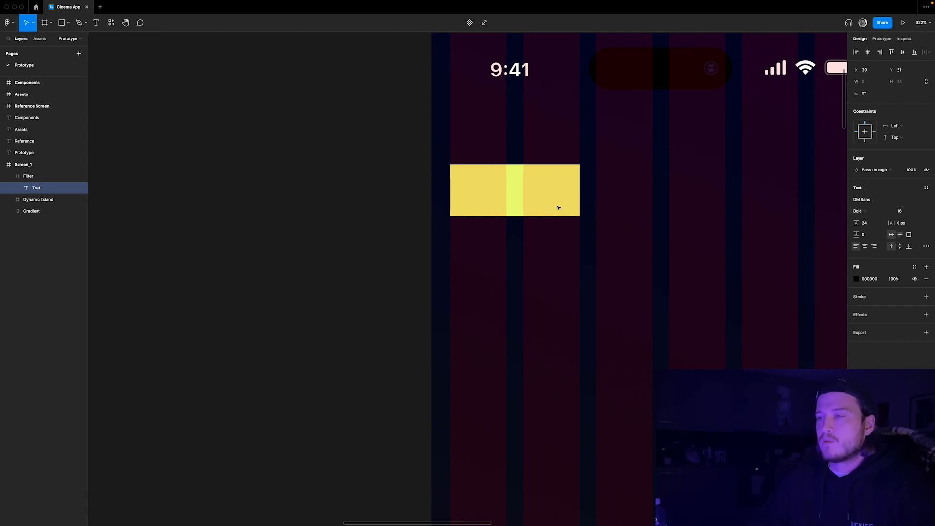
type("Lorem")
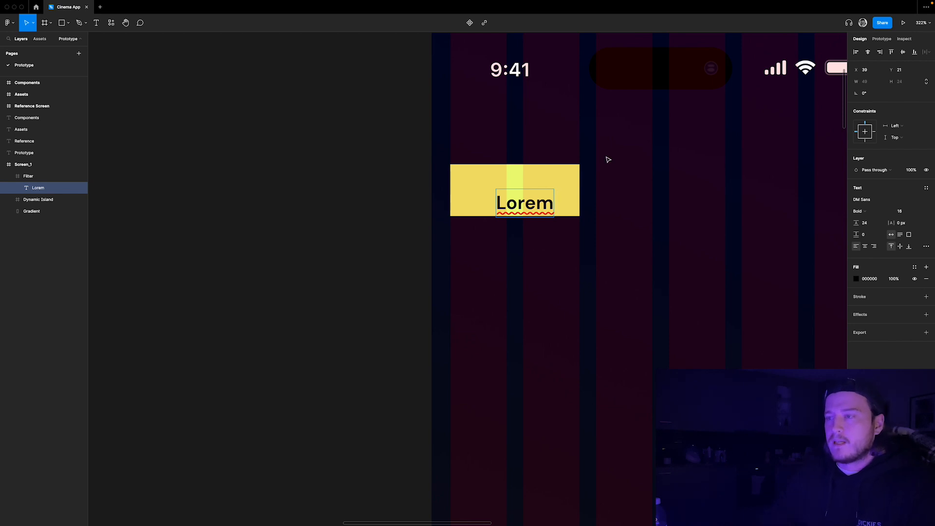
key("Escape")
key("shift+Up")
key("Up")
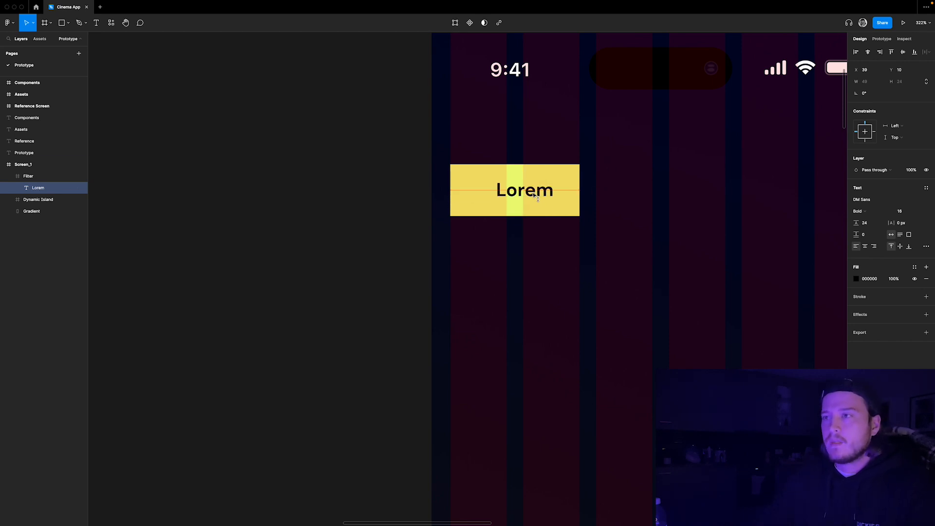
Insert the ninja emoji and a space before "Lorem" in the filter label, then select the Filter frame
double_click(515, 192)
left_click(502, 192)
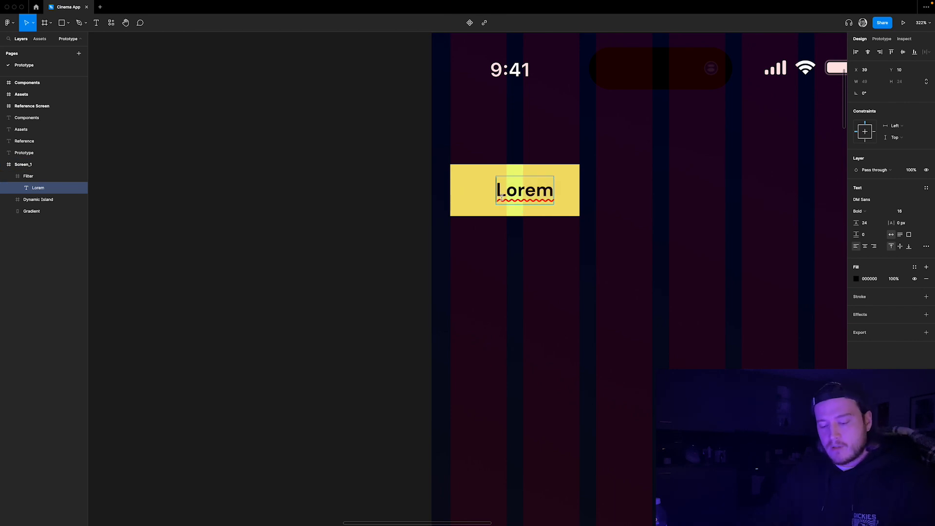
key("ctrl+super+space")
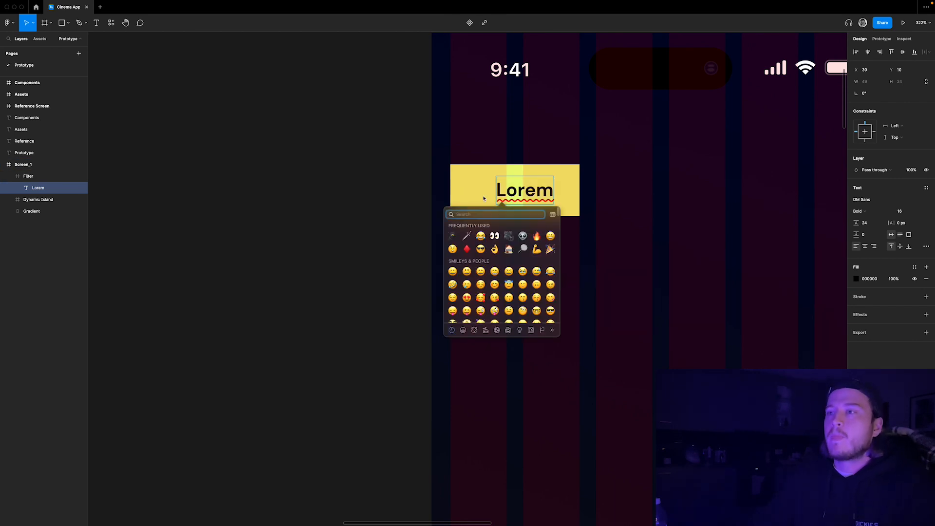
left_click(452, 236)
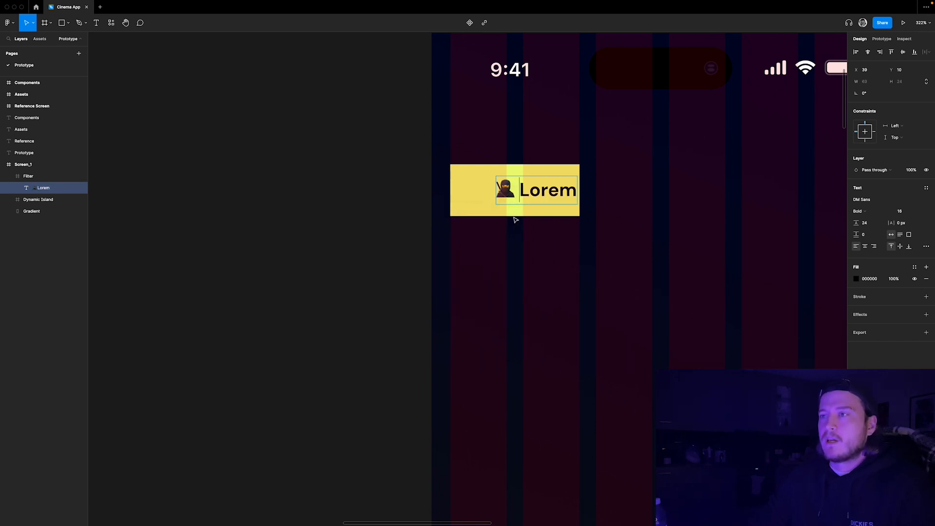
left_click(34, 176)
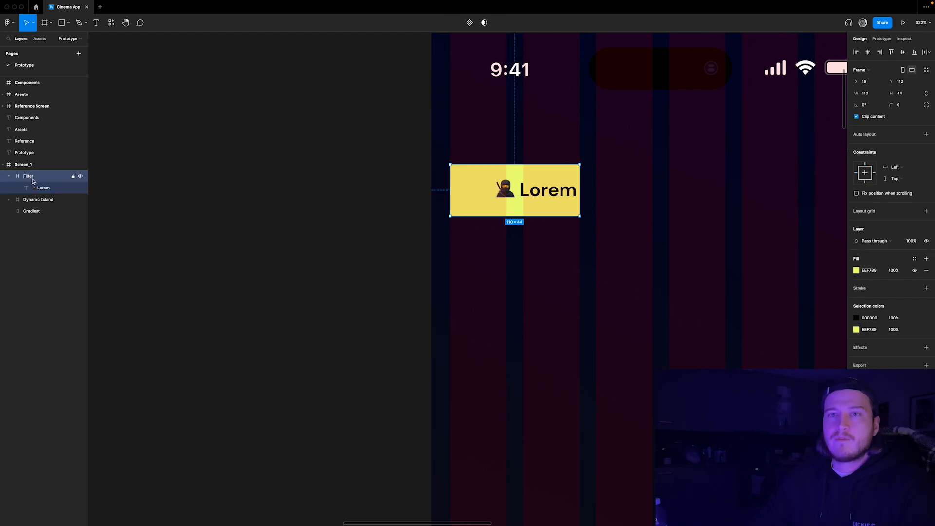
Apply auto layout to the Filter frame, with horizontal padding 16 and vertical padding 8
left_click(870, 136)
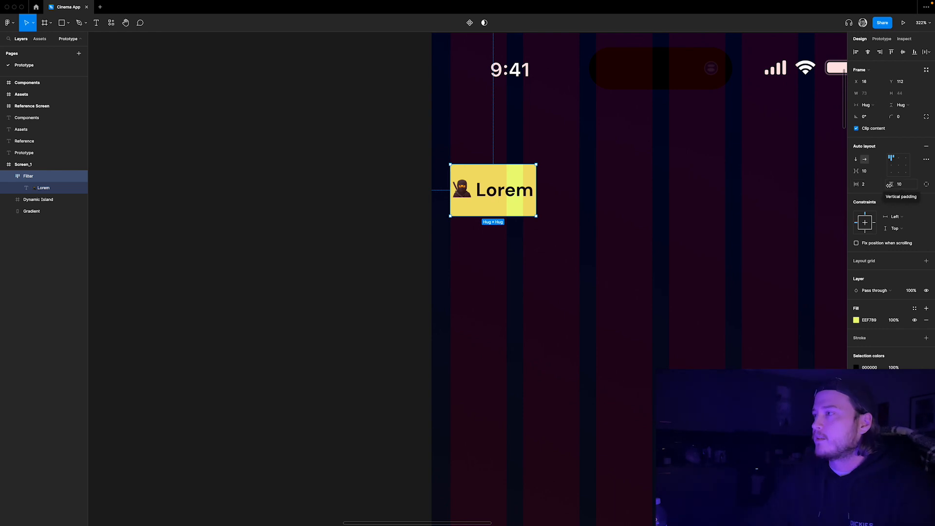
left_click(871, 189)
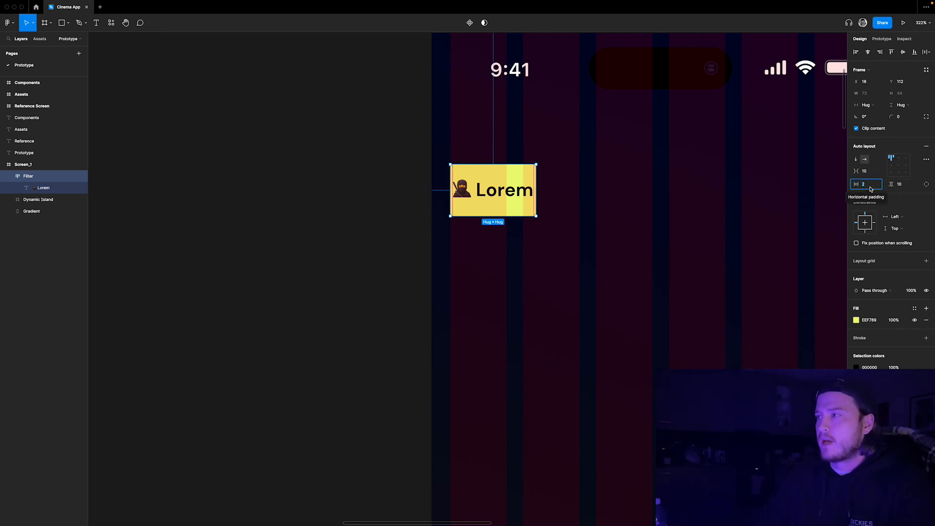
type("16")
key("Return")
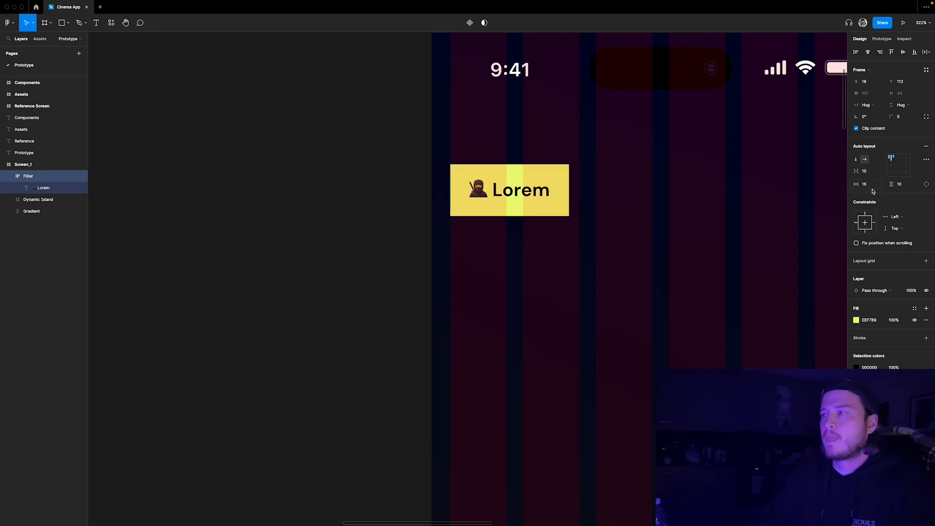
left_click(902, 184)
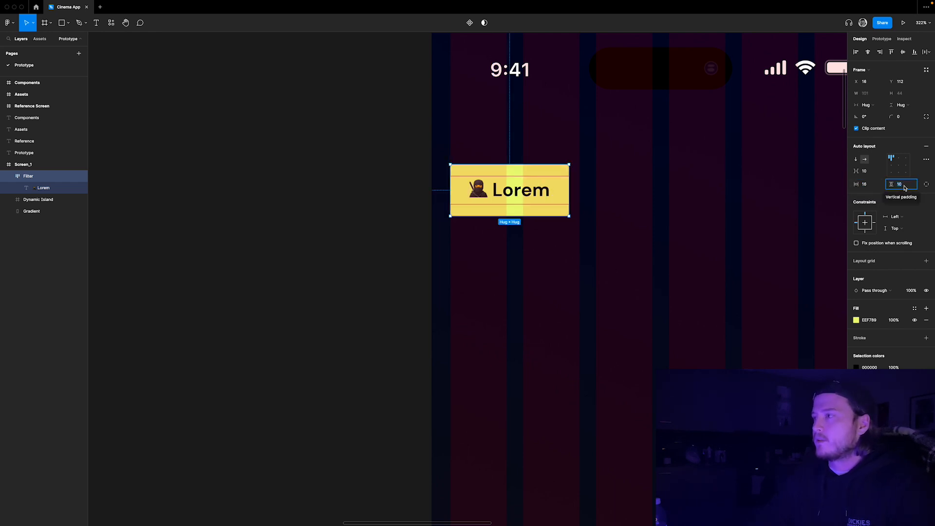
type("8")
key("Return")
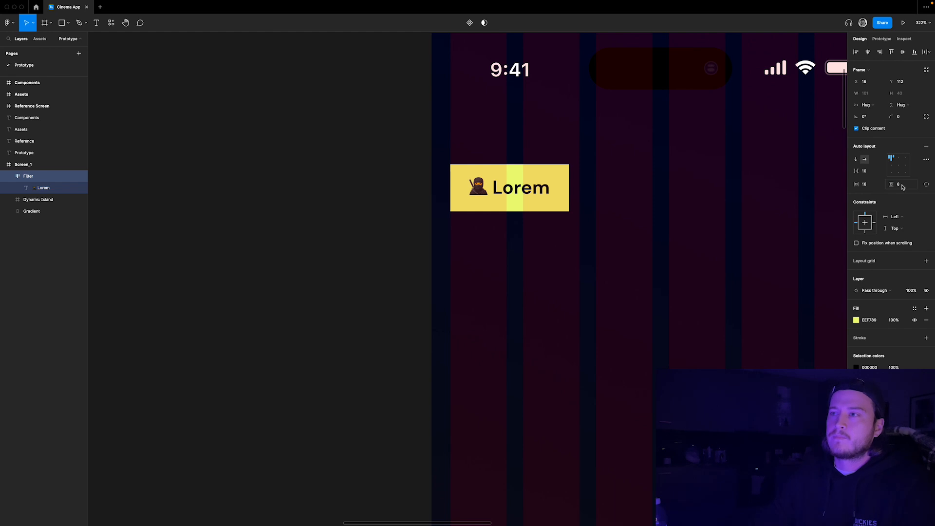
Round the Filter frame's corners with a radius of 8, then deselect it
left_click(899, 117)
type("8")
key("Return")
key("Escape")
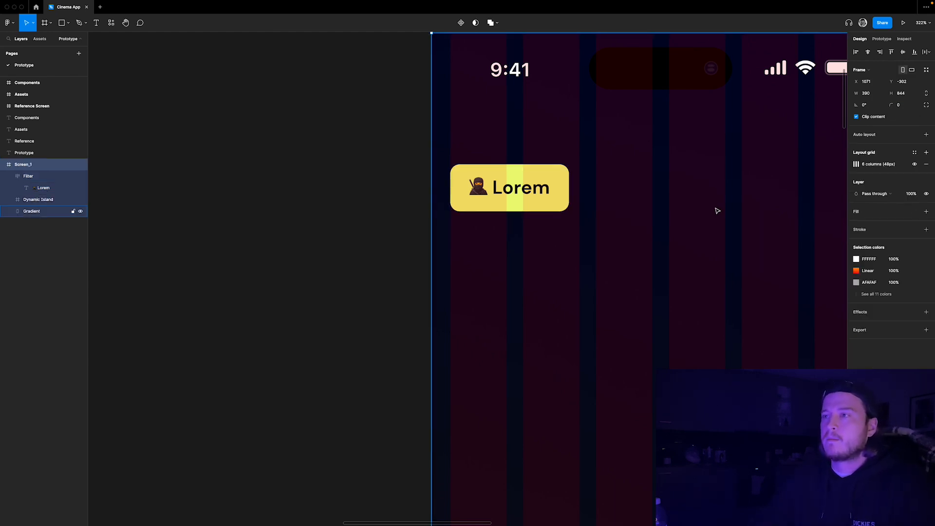
Duplicate the Filter button and place the copy to its right at X 125, leaving an 8 px gap
scroll(716, 209, "down", 3)
left_click(560, 207)
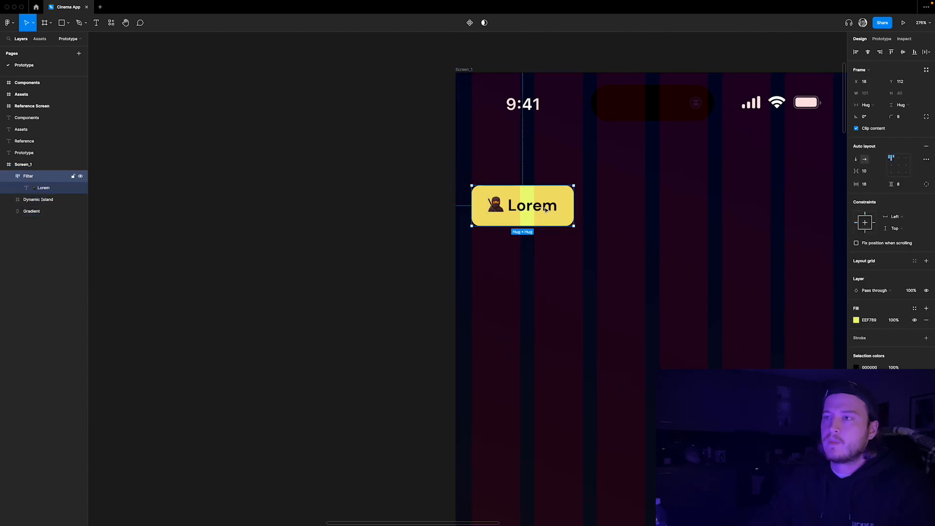
key("ctrl+d")
left_click_drag(587, 214, 632, 215)
key("Right")
key("Right")
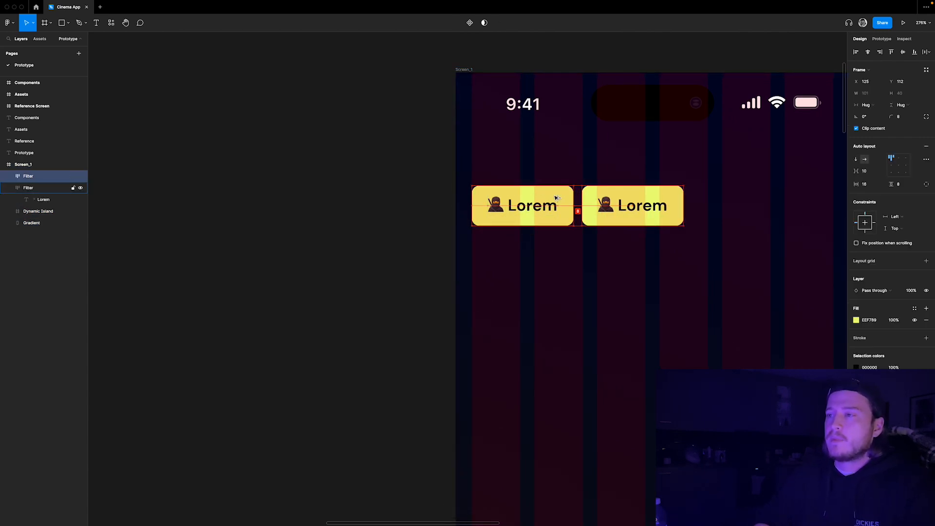
Fill the duplicated filter with the Grey colour style, then detach the style to leave a plain 282B30 fill
key("plus")
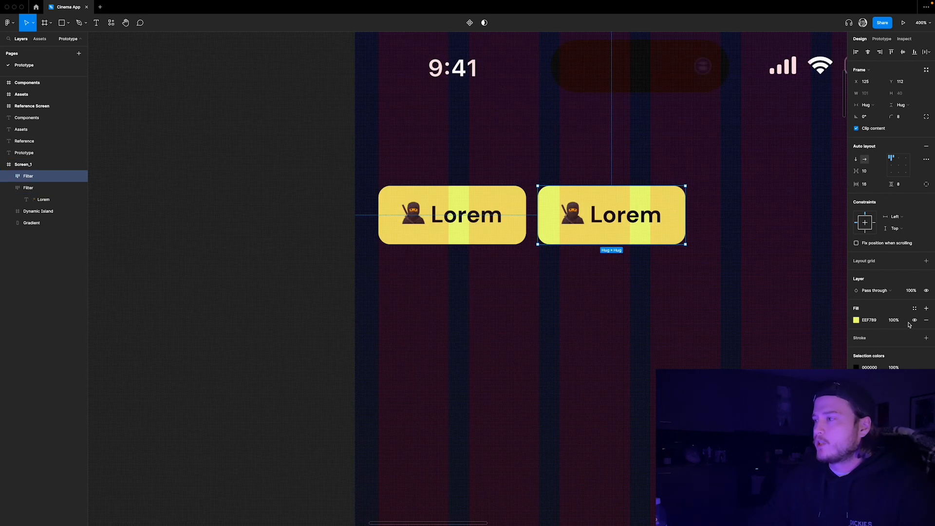
left_click(915, 308)
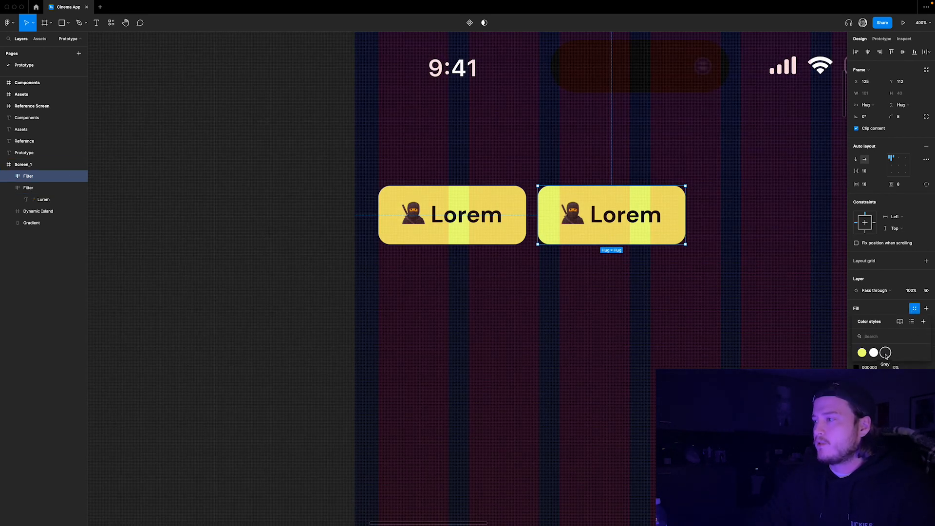
left_click(886, 352)
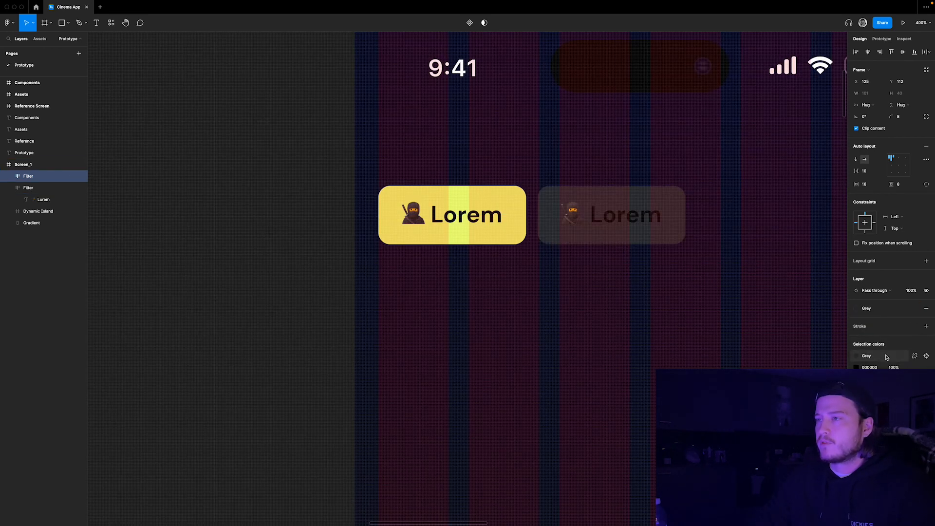
left_click(914, 309)
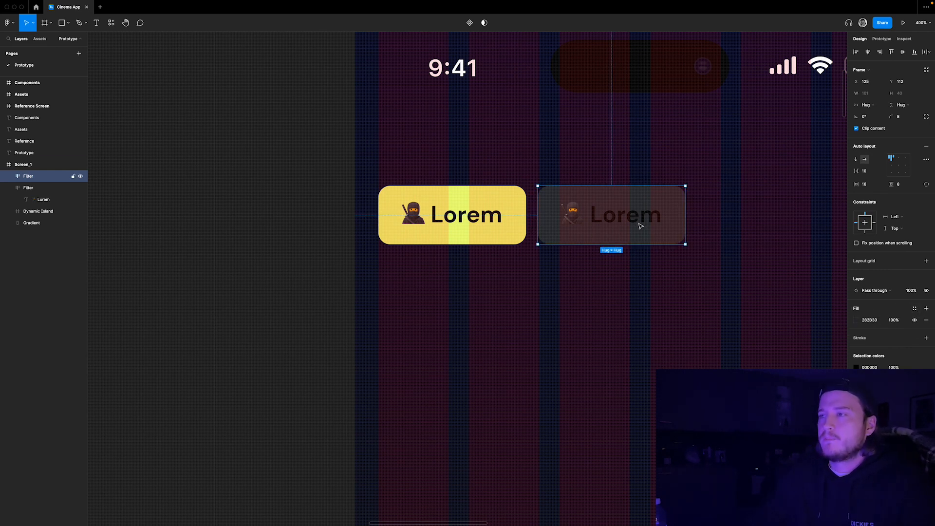
Set the grey filter's label to Regular weight with the White colour style, then detach the style to leave a plain FFFFFF fill
double_click(601, 216)
double_click(600, 217)
key("super+a")
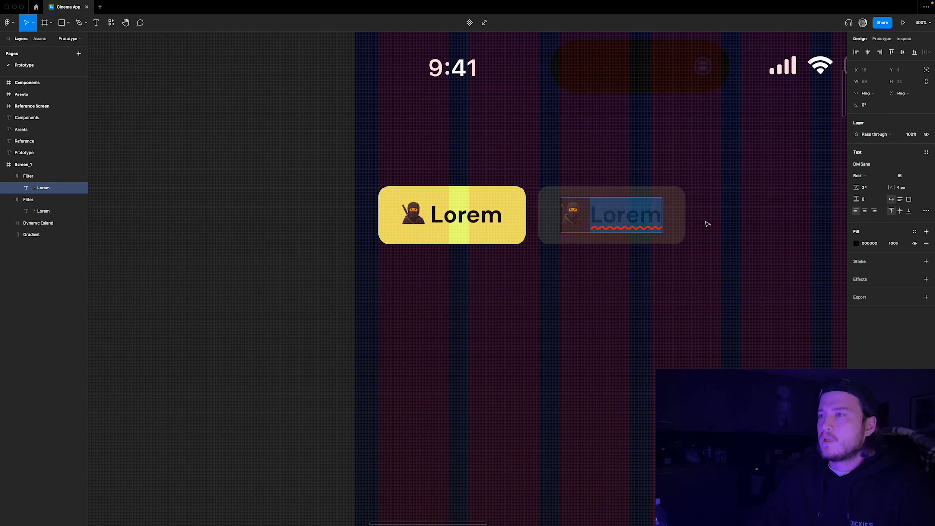
left_click(872, 176)
left_click(870, 158)
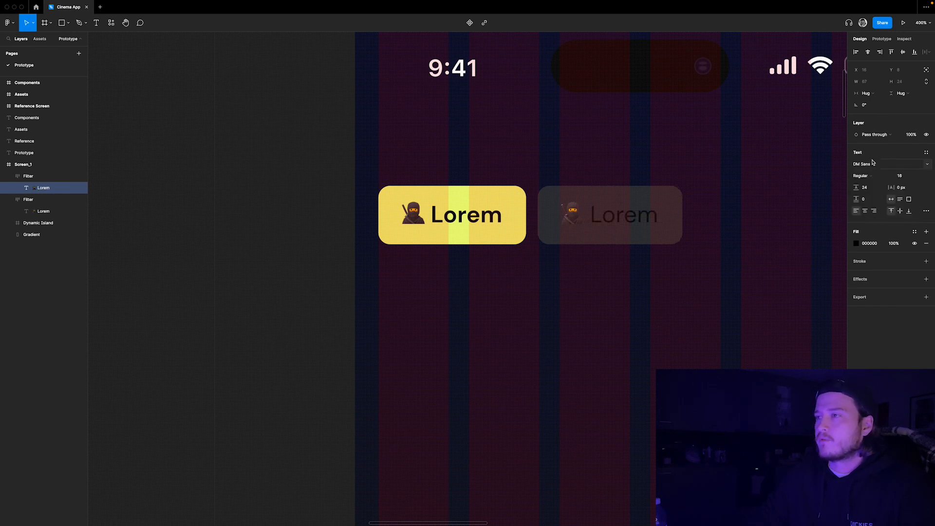
left_click(914, 232)
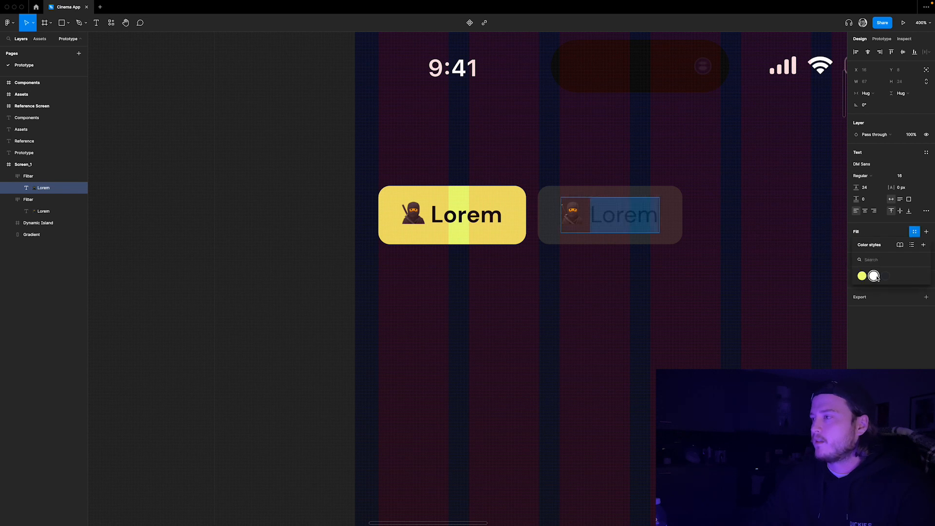
left_click(875, 276)
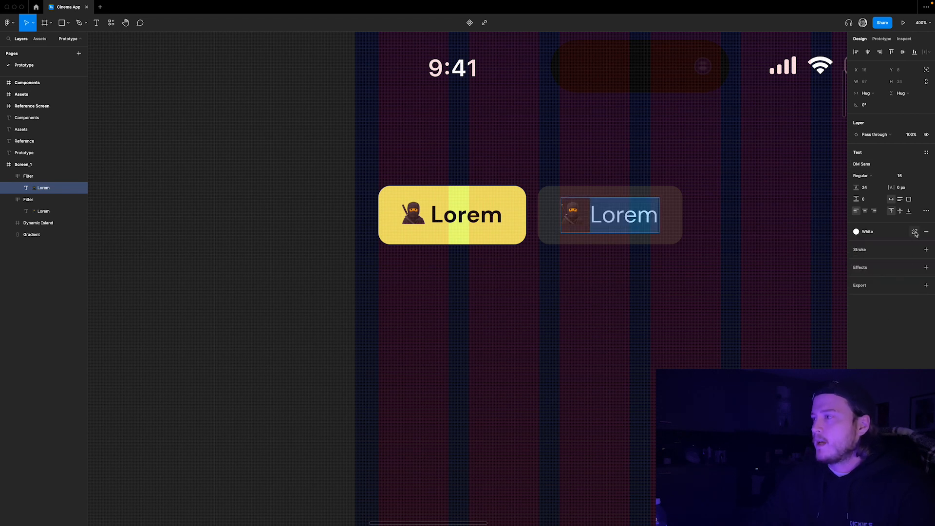
left_click(915, 232)
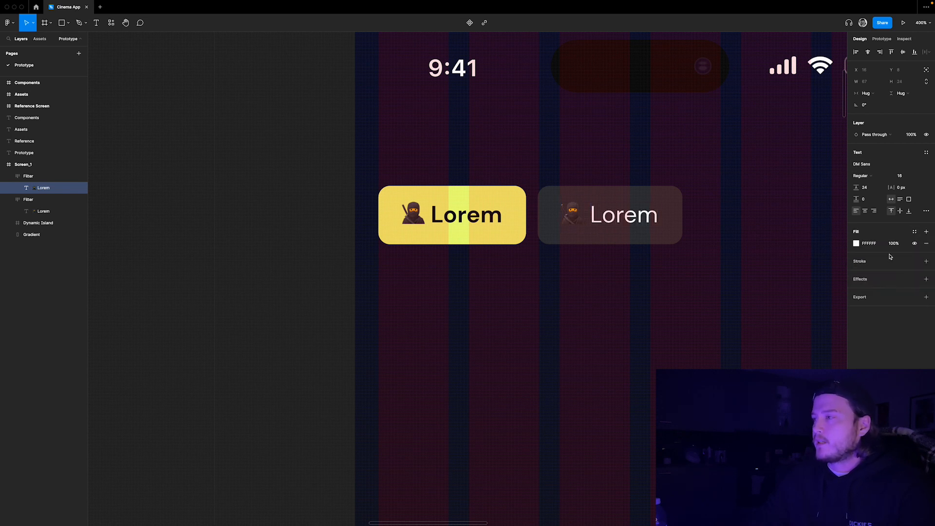
key("Return")
key("Escape")
left_click(799, 252)
scroll(598, 250, "down", 5)
left_click(760, 250)
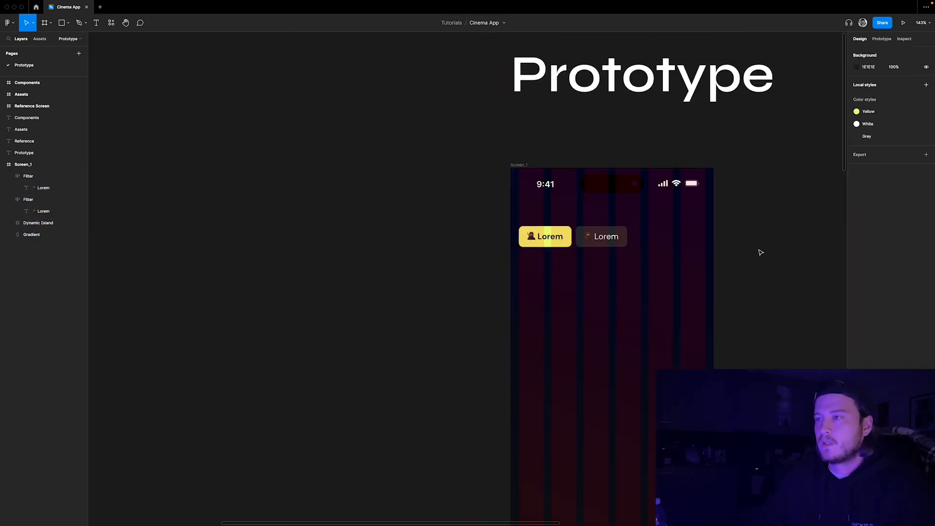
Move both filter buttons out of Screen_1 by cutting them and pasting them into the Components frame
scroll(761, 251, "down", 4)
scroll(753, 244, "up", 6)
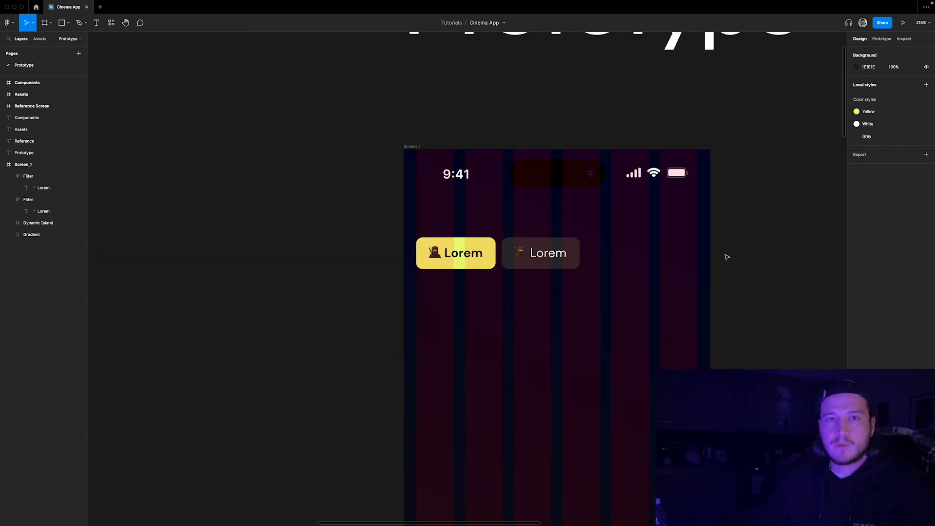
left_click(483, 256)
left_click(520, 253, "shift")
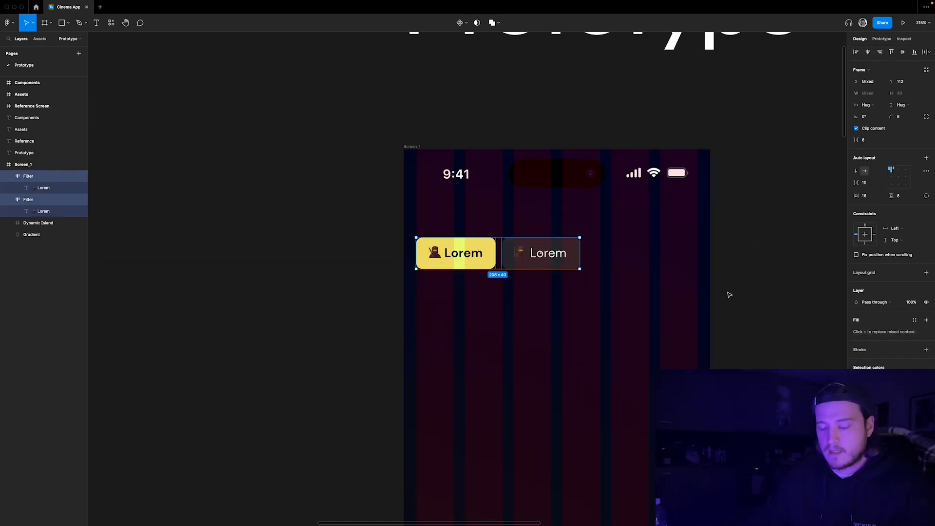
key("Delete")
scroll(551, 190, "down", 10)
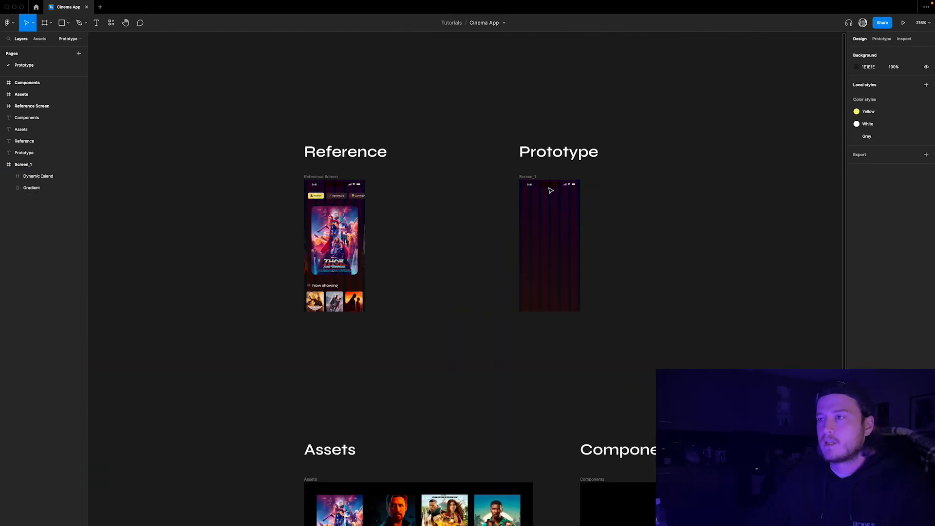
scroll(537, 215, "down", 2)
scroll(597, 313, "up", 10)
left_click(512, 293)
key("ctrl+v")
scroll(497, 254, "up", 5)
scroll(496, 194, "down", 2)
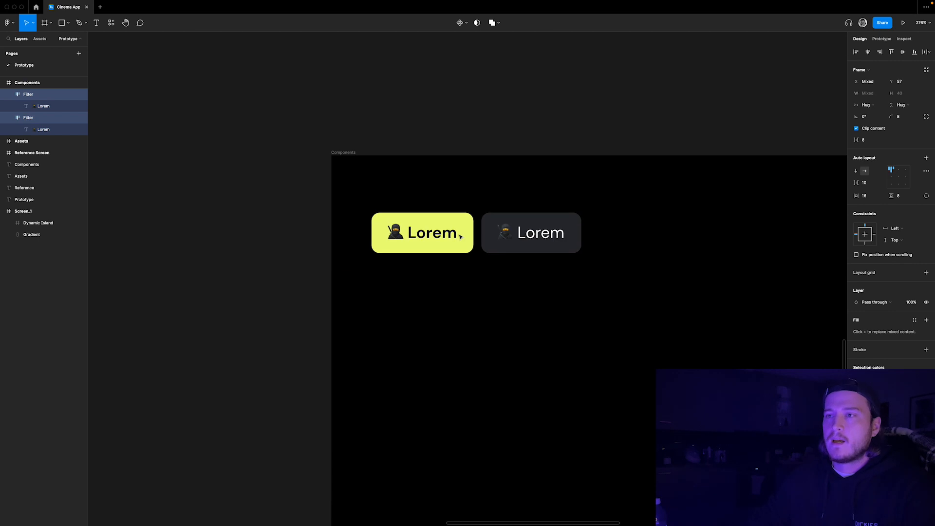
Turn the yellow filter and the grey filter into two separate components
left_click(496, 184)
left_click(533, 229)
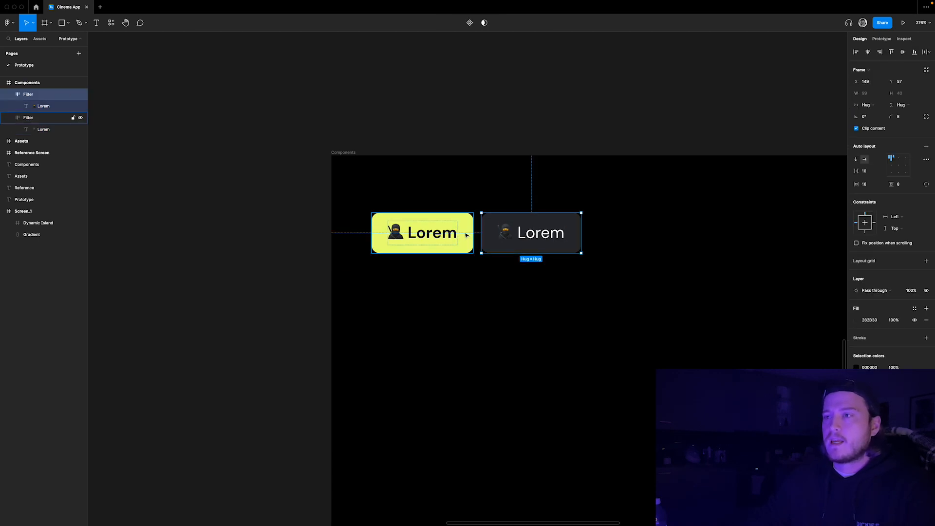
left_click(466, 241)
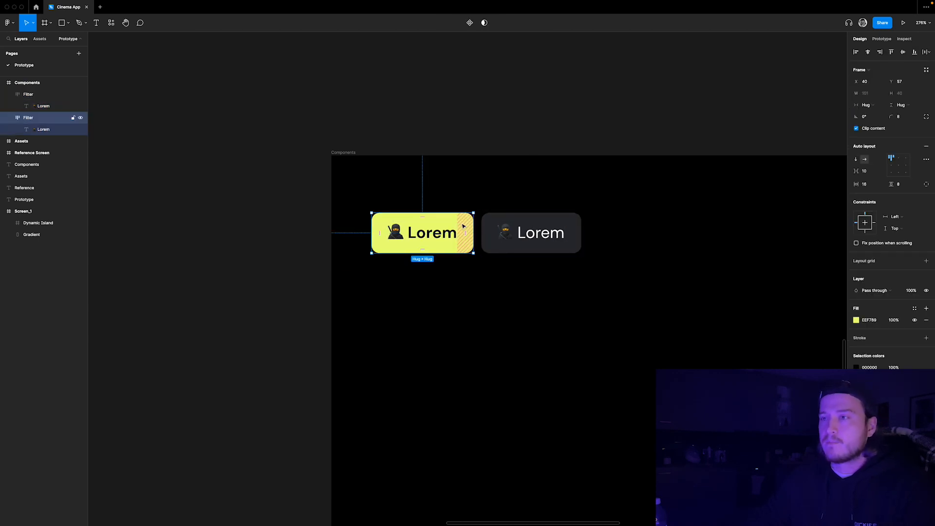
right_click(462, 225)
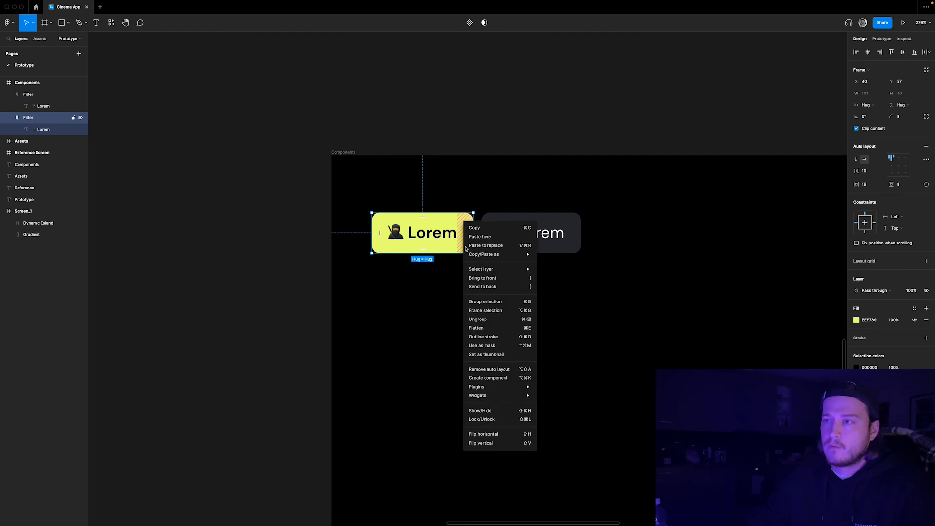
left_click(507, 379)
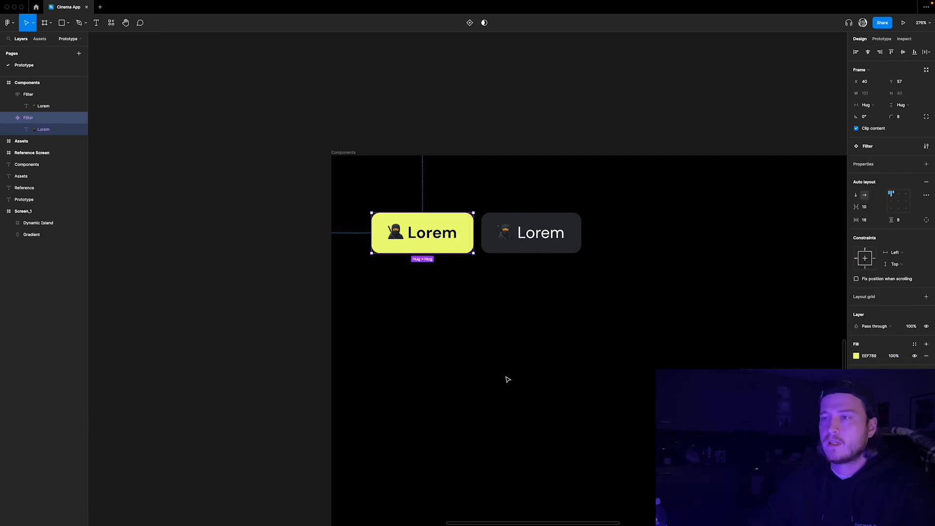
left_click(577, 226)
right_click(576, 225)
left_click(608, 385)
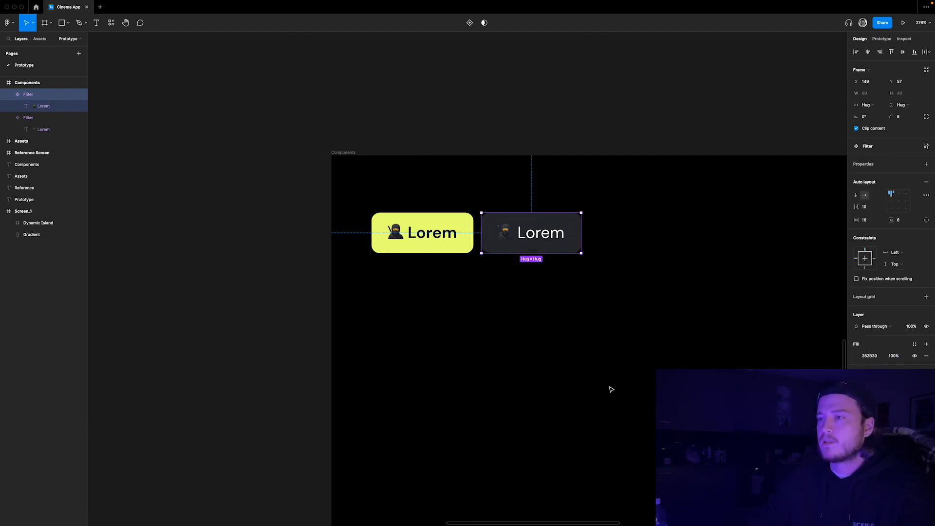
Combine the yellow and grey filter components as variants of one component set
left_click(428, 241)
left_click(562, 241, "shift")
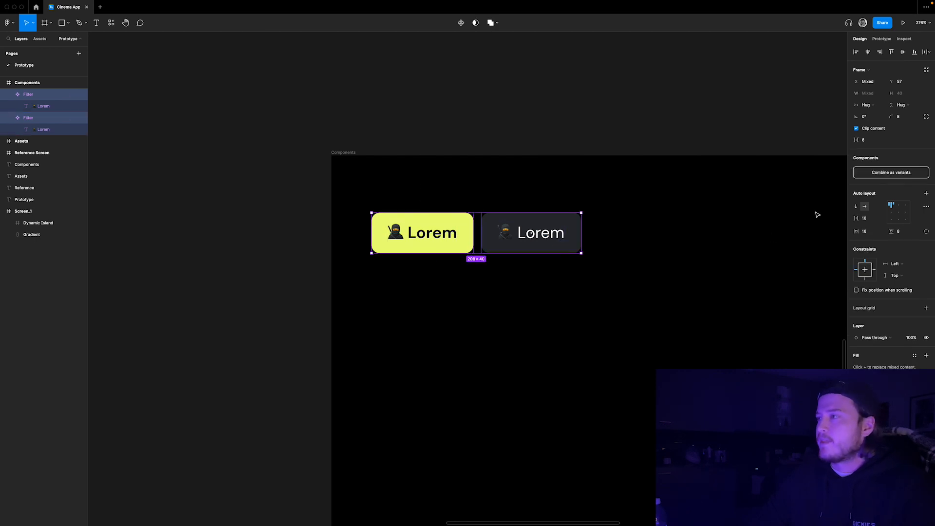
left_click(901, 175)
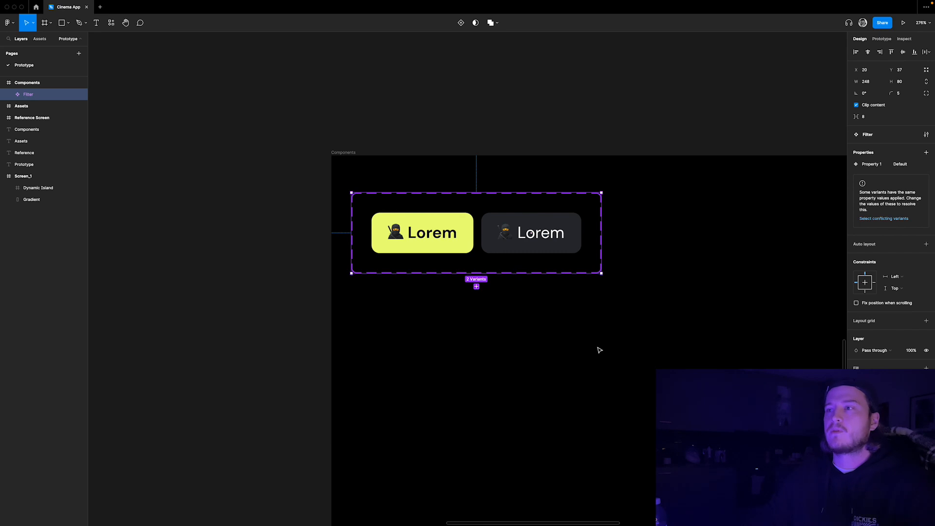
Rename the yellow filter variant's layer as State=Active
left_click(460, 232)
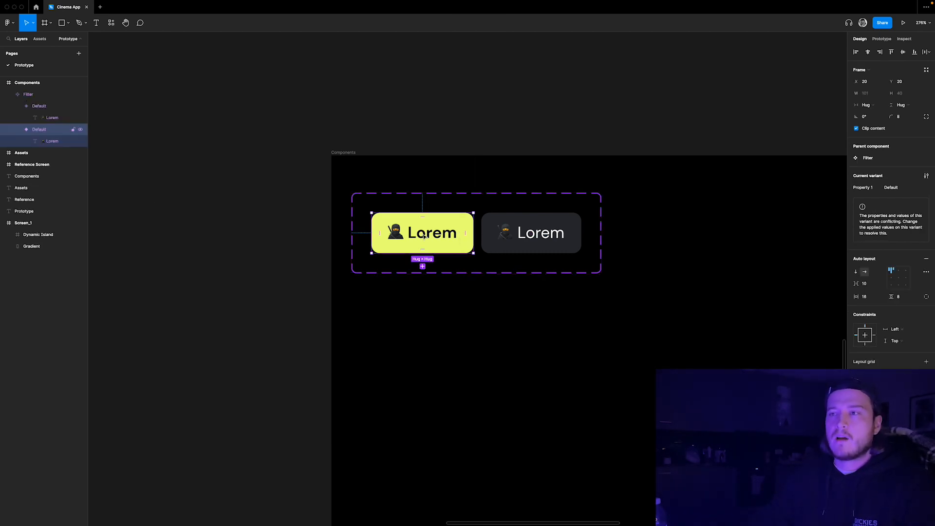
double_click(58, 132)
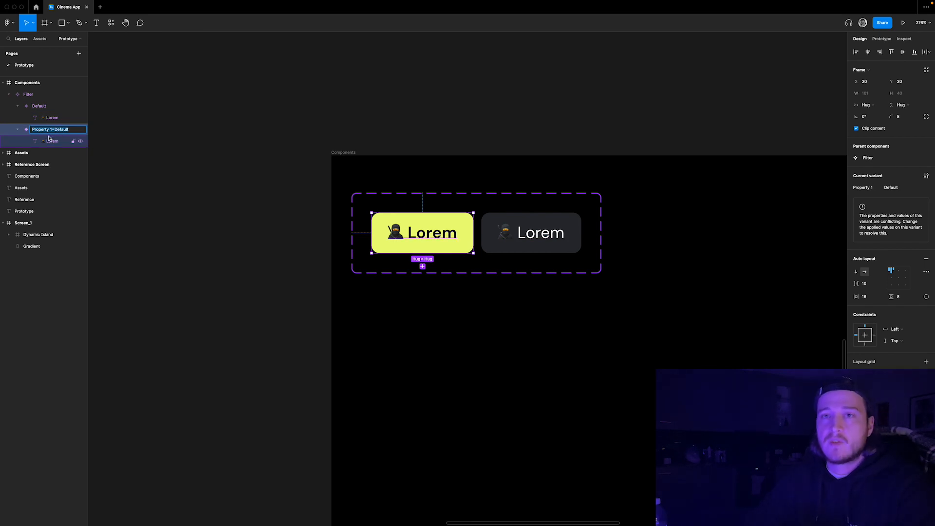
type("State=Active")
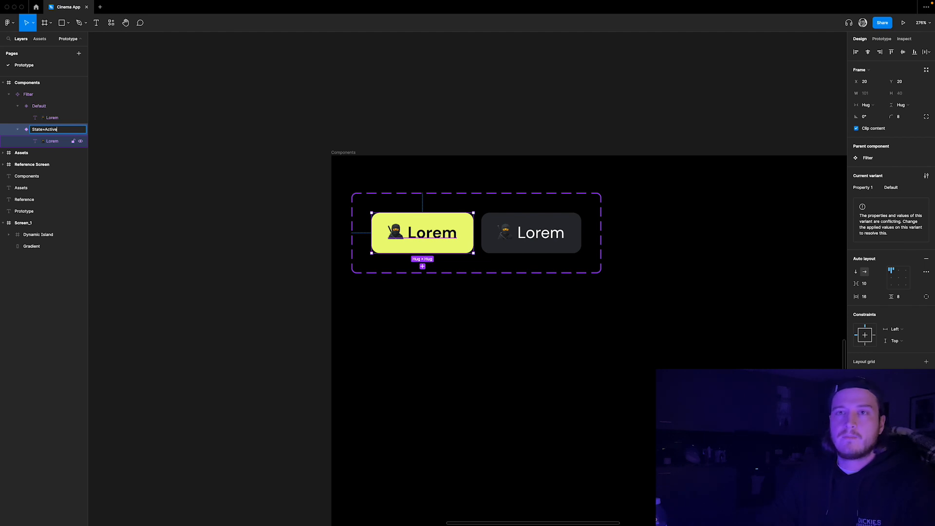
key("Return")
Rename the grey filter variant's layer as State=Inactive, reusing the name of the yellow variant
double_click(51, 133)
key("super+c")
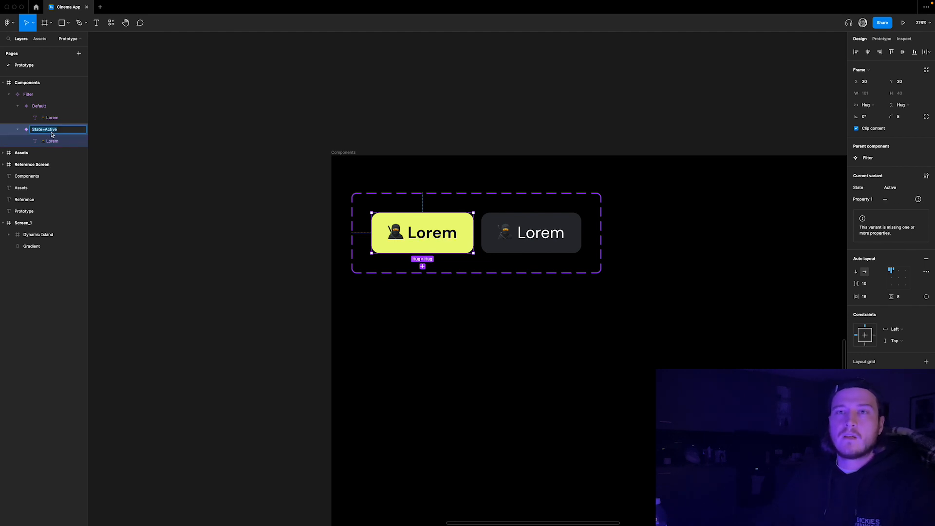
left_click(567, 249)
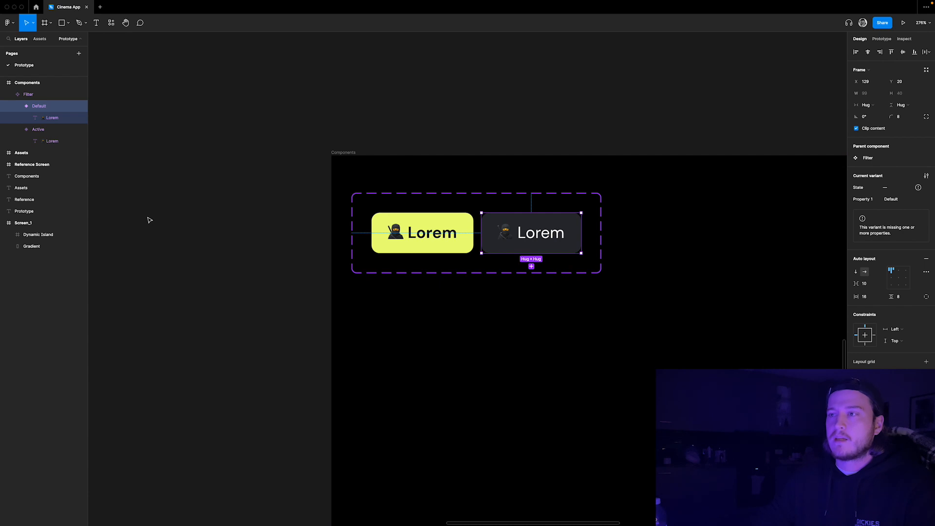
double_click(65, 107)
key("super+v")
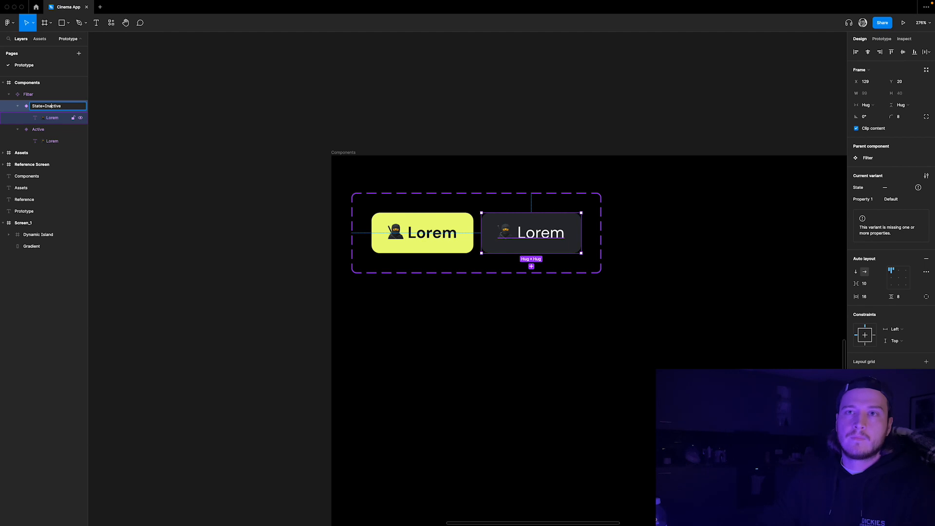
left_click(581, 144)
Move the Filter component set to X 40, Y 40 within the Components frame
left_click(512, 199)
key("alt")
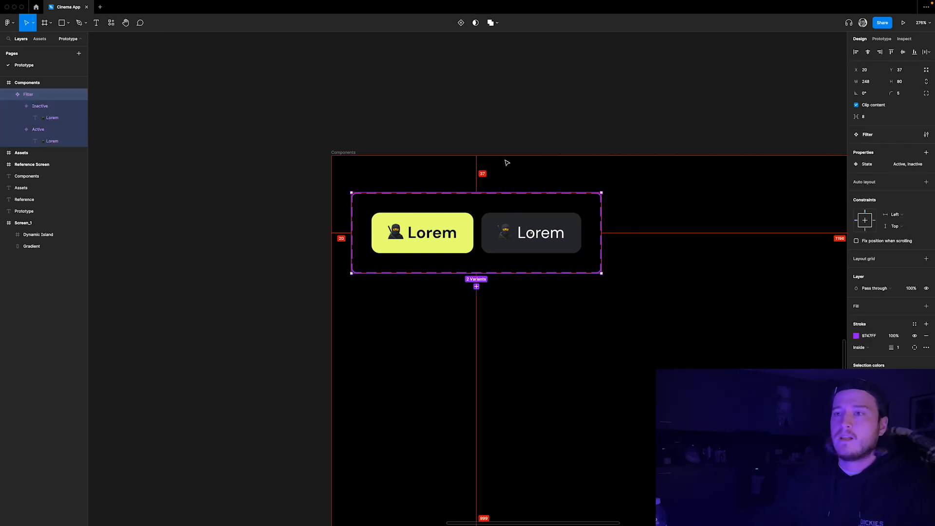
key("shift+Right")
key("shift+Right")
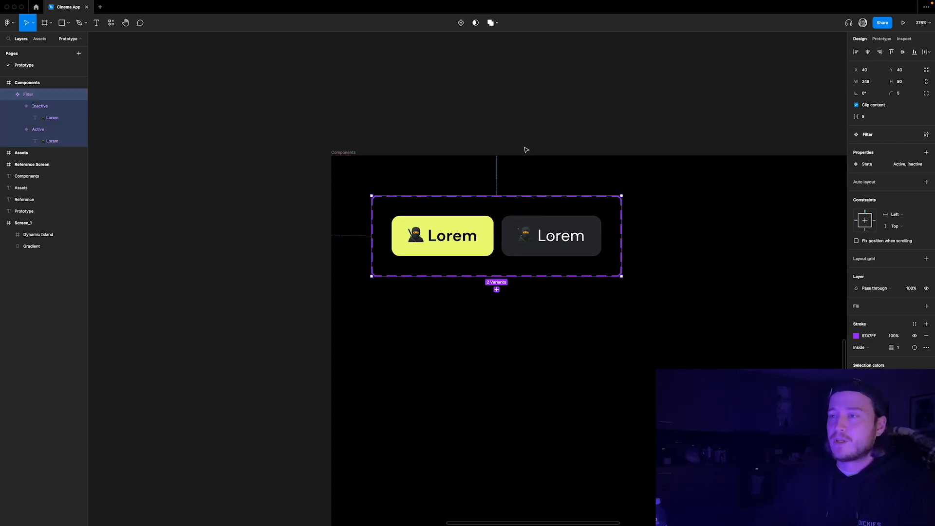
left_click(526, 123)
Place a copy of the active filter variant in Screen_1 below the status bar, at X 17, Y 99
scroll(520, 215, "down", 3)
left_click(483, 228)
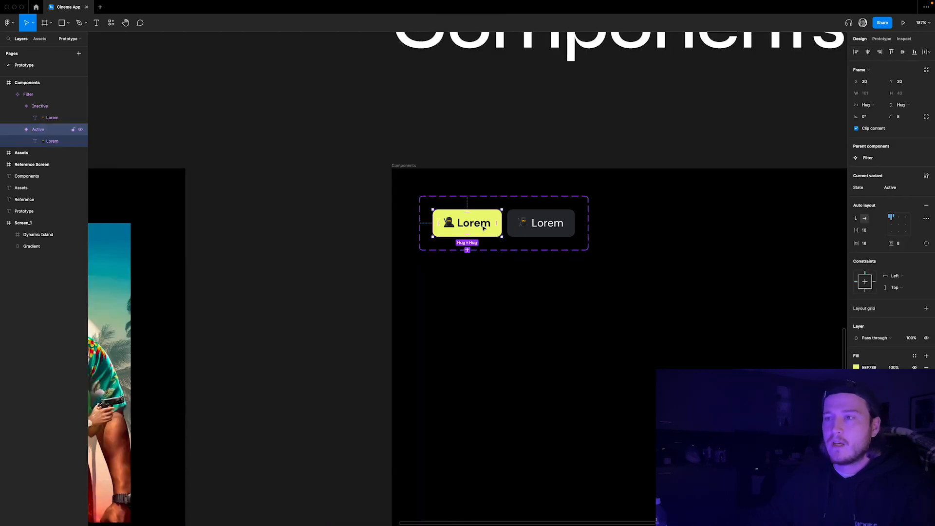
scroll(511, 263, "down", 5)
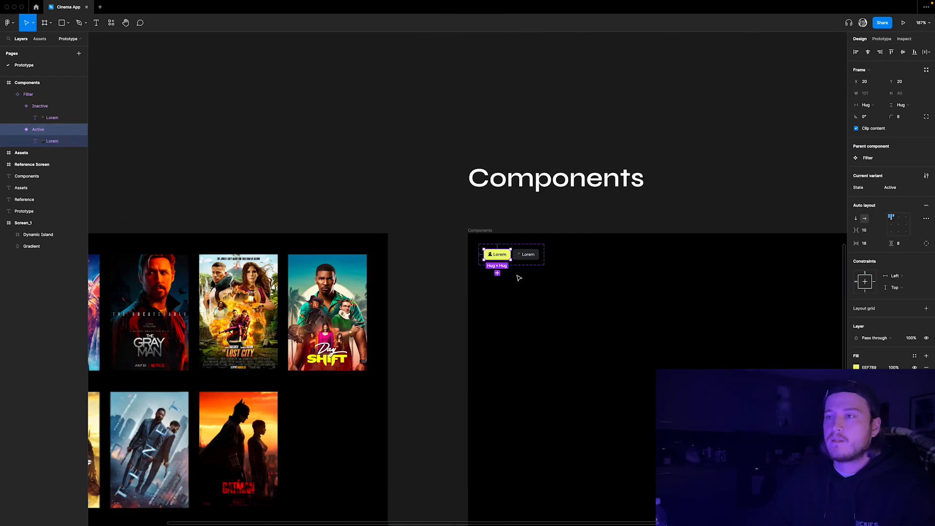
scroll(499, 248, "up", 1)
scroll(499, 248, "right", 10)
scroll(368, 79, "up", 5)
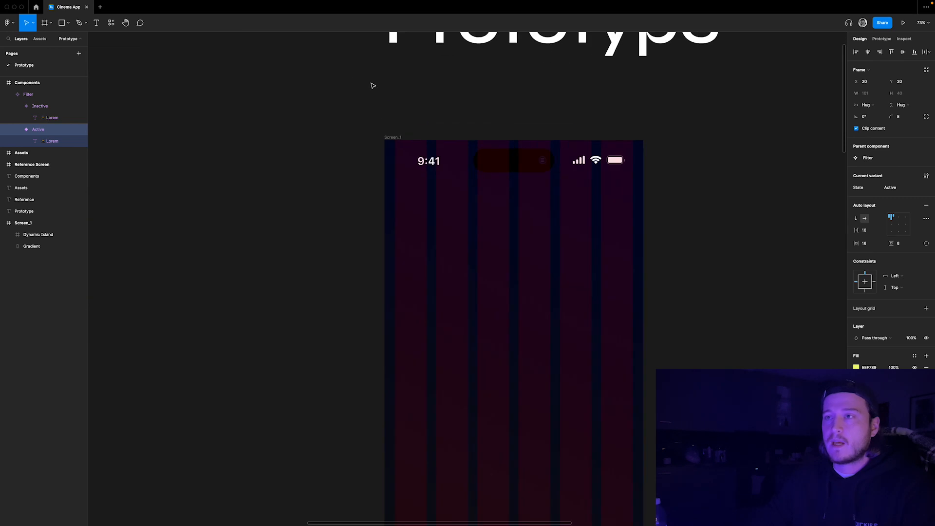
left_click(393, 142)
key("ctrl+v")
left_click_drag(444, 190, 442, 250)
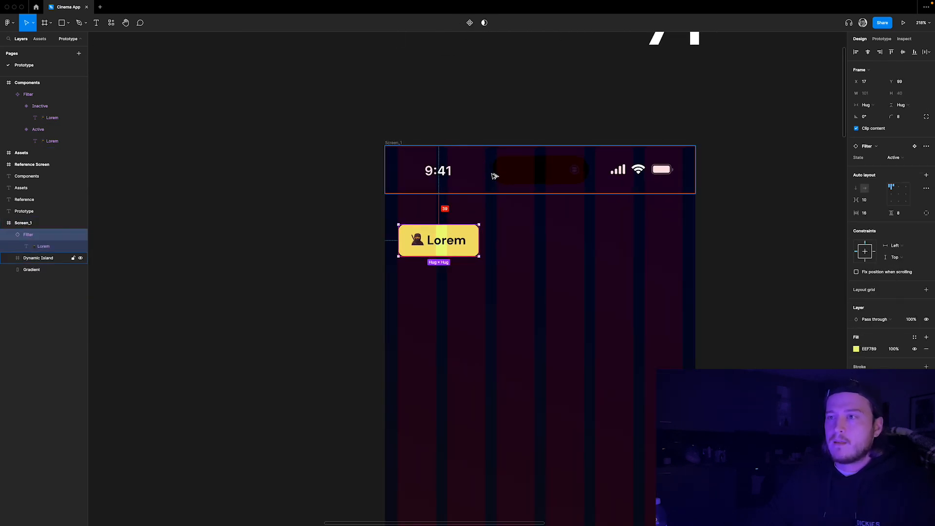
Nudge the filter in Screen_1 up to Y 84
key("Up")
key("Up")
key("Up")
key("Up")
key("Up")
key("Up")
key("Up")
key("Up")
key("Up")
key("Up")
key("Up")
key("Up")
key("Up")
key("Up")
key("Up")
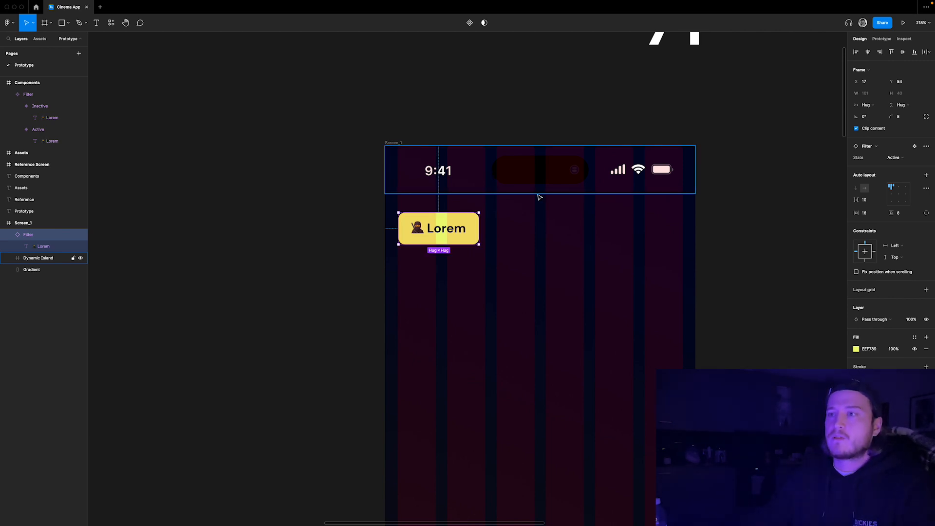
Try the Inactive state on the filter in Screen_1 and return it to Active
left_click(900, 161)
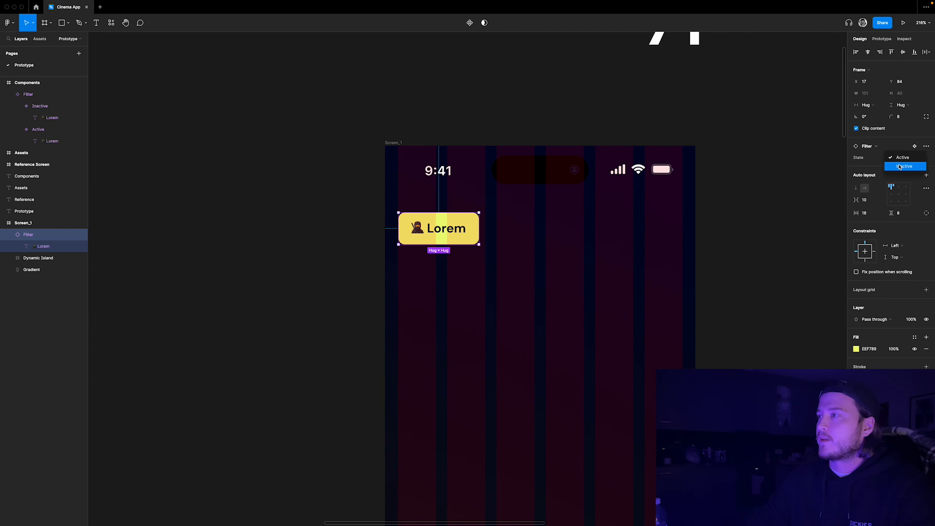
left_click(900, 166)
left_click(899, 161)
left_click(903, 149)
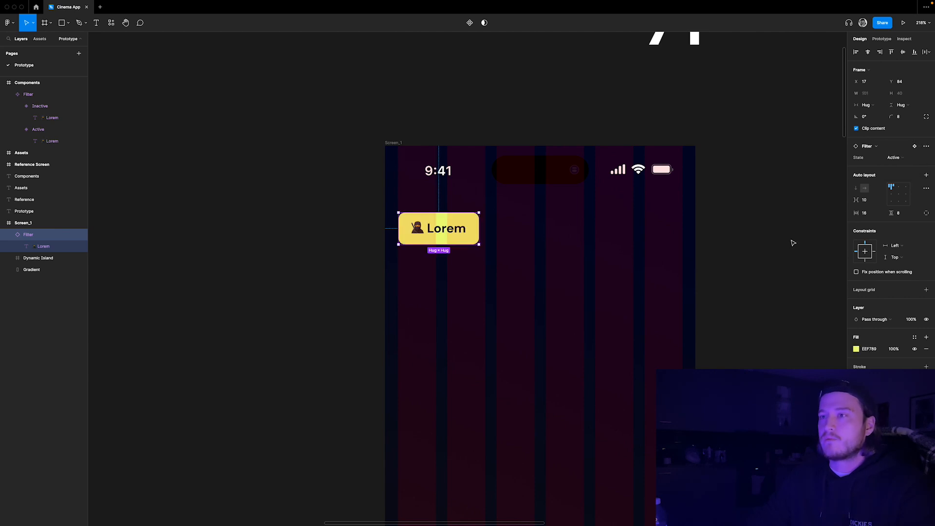
left_click(794, 242)
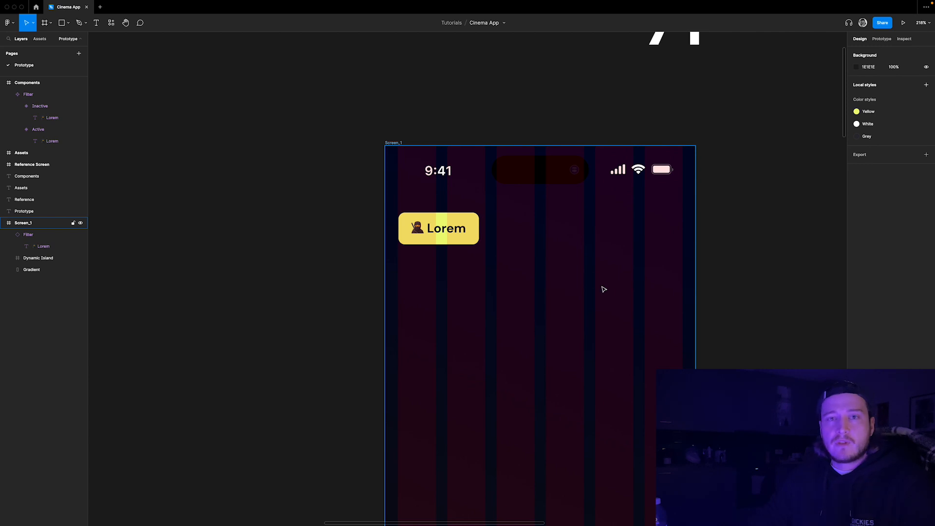
Examine the Filter component set and compare Screen_1 with the reference screen
scroll(464, 203, "down", 10)
scroll(465, 207, "down", 5)
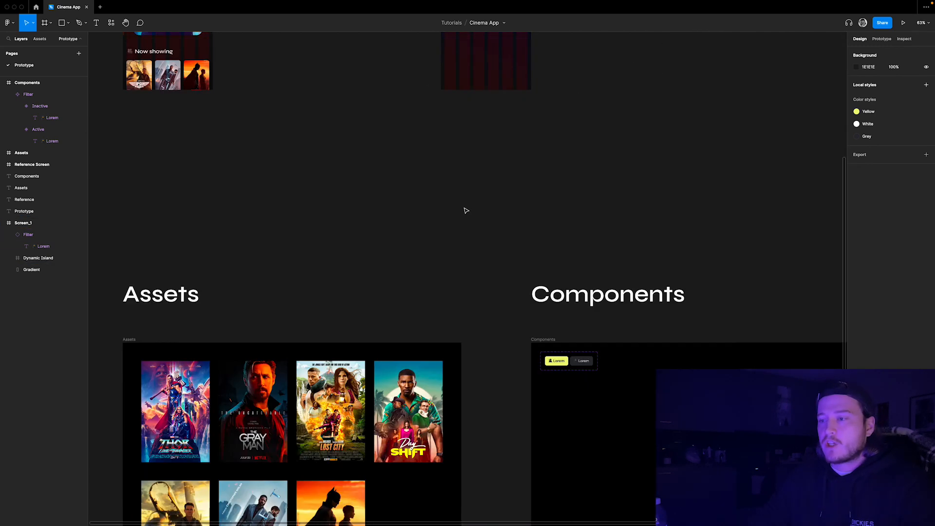
scroll(465, 210, "down", 2)
scroll(560, 317, "up", 10)
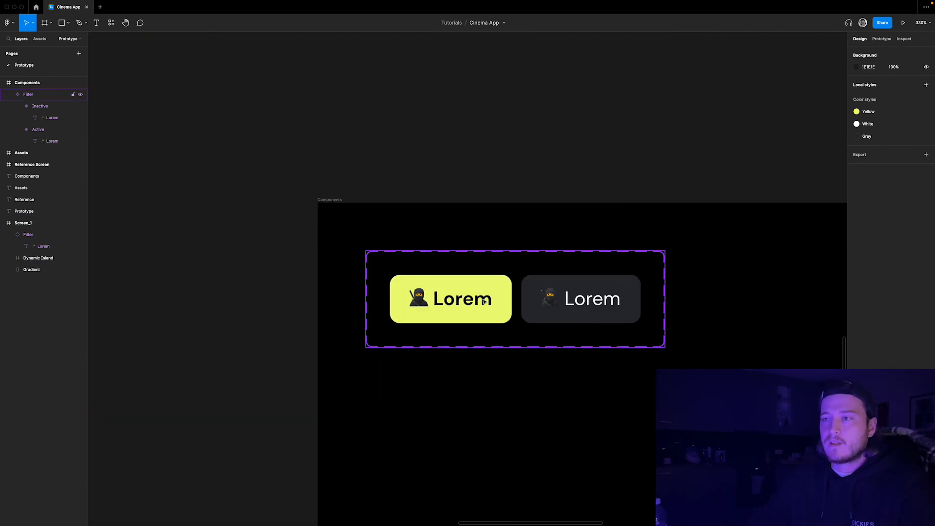
scroll(496, 304, "down", 10)
scroll(511, 305, "up", 10)
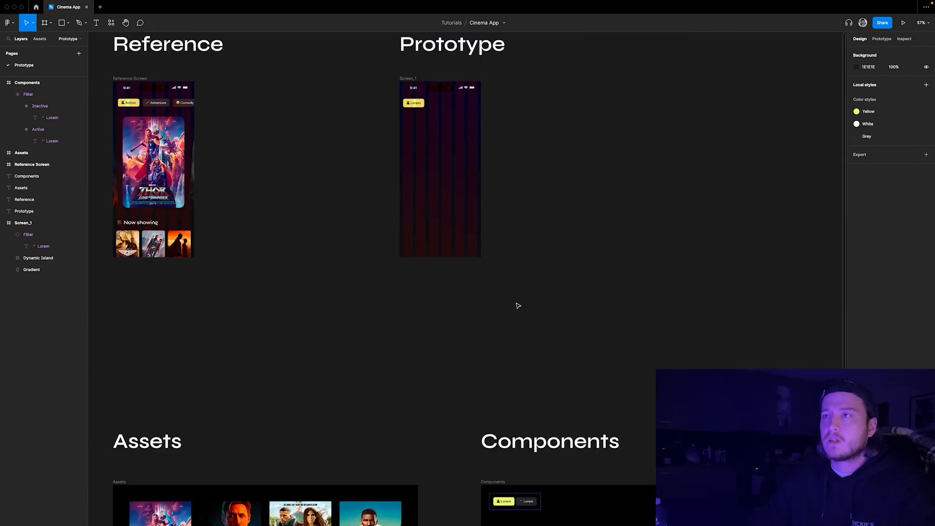
scroll(422, 200, "up", 5)
scroll(412, 191, "up", 2)
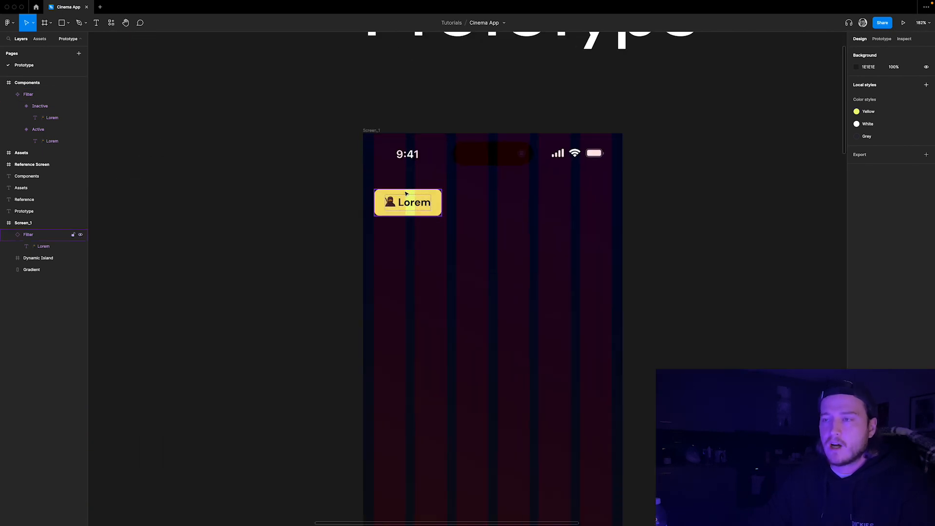
Duplicate the filter in Screen_1, place the copy beside it at X 126, and set its State to Inactive
scroll(410, 180, "up", 3)
left_click(419, 205)
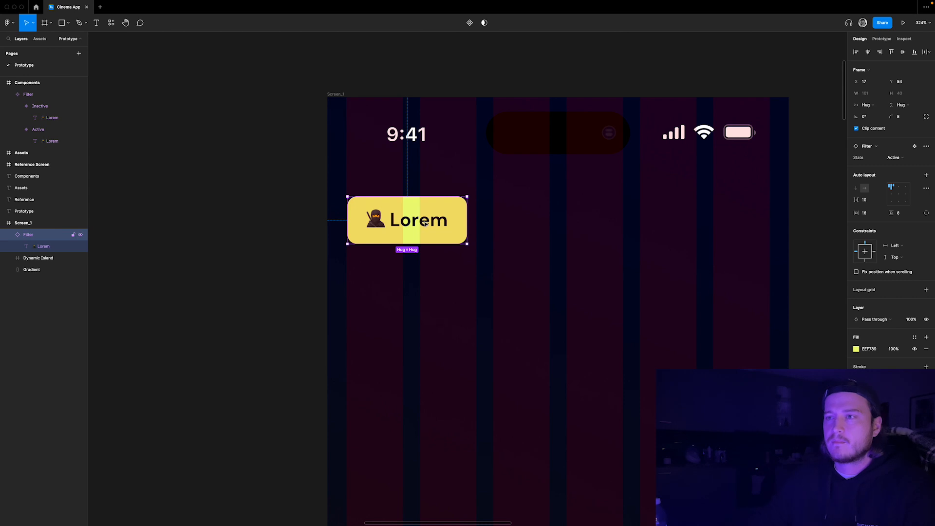
key("super+d")
left_click_drag(403, 224, 531, 222)
key("alt")
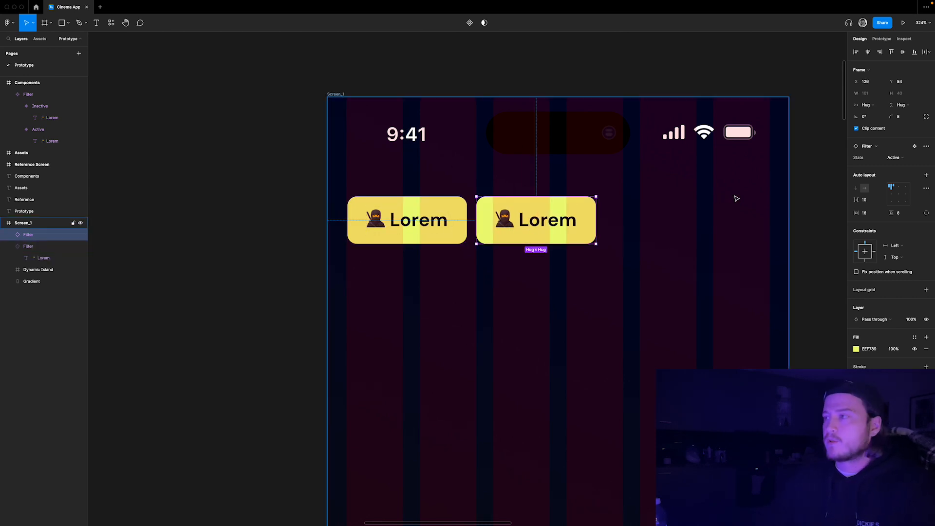
left_click(896, 157)
left_click(899, 168)
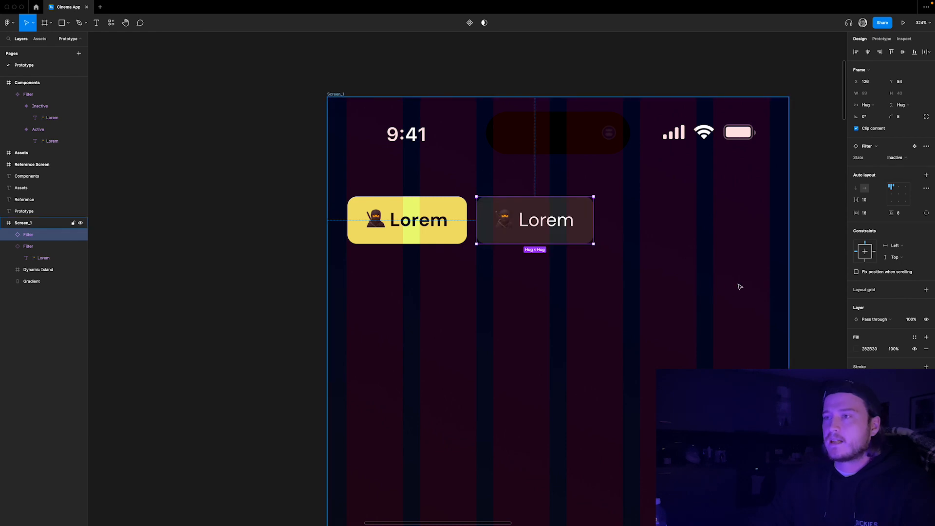
Check the genre labels in the reference screen and change the active filter's text to Action
scroll(742, 282, "down", 10)
scroll(445, 277, "up", 5)
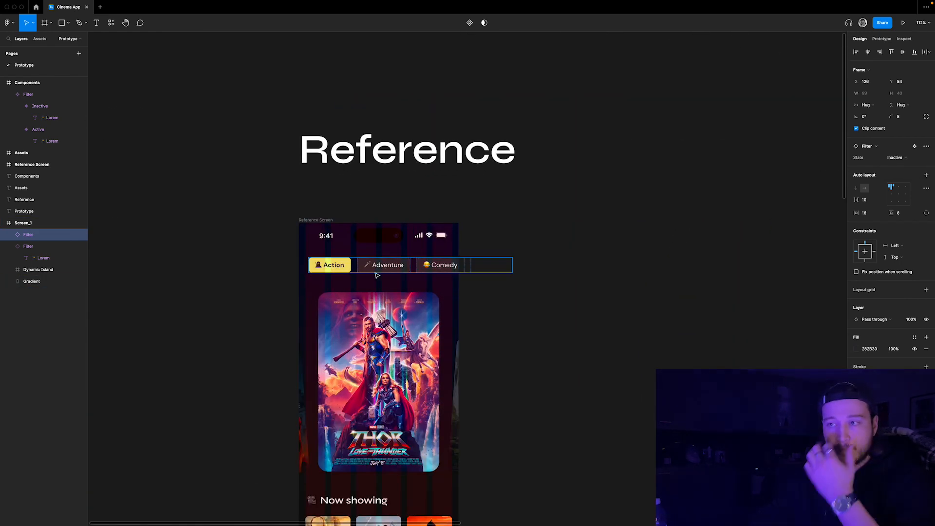
scroll(331, 257, "down", 5)
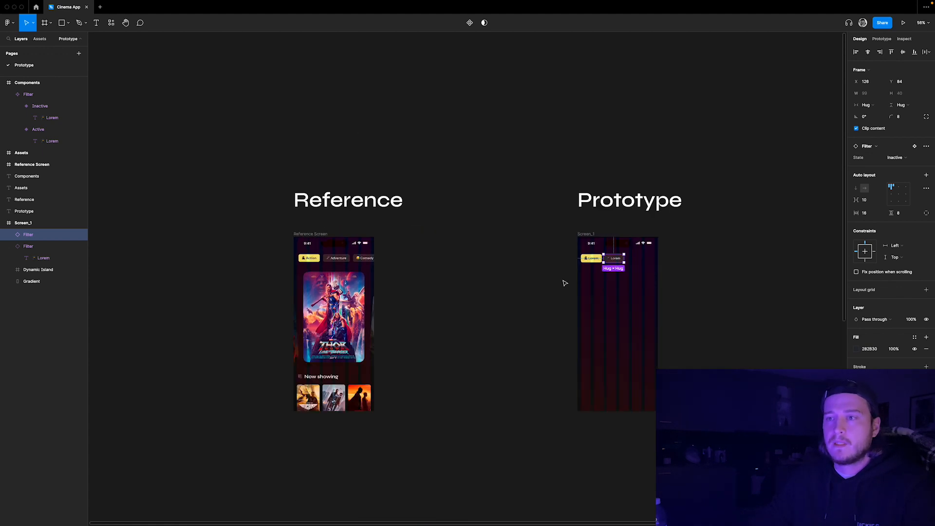
scroll(595, 259, "up", 12)
double_click(547, 256)
key("ctrl+a")
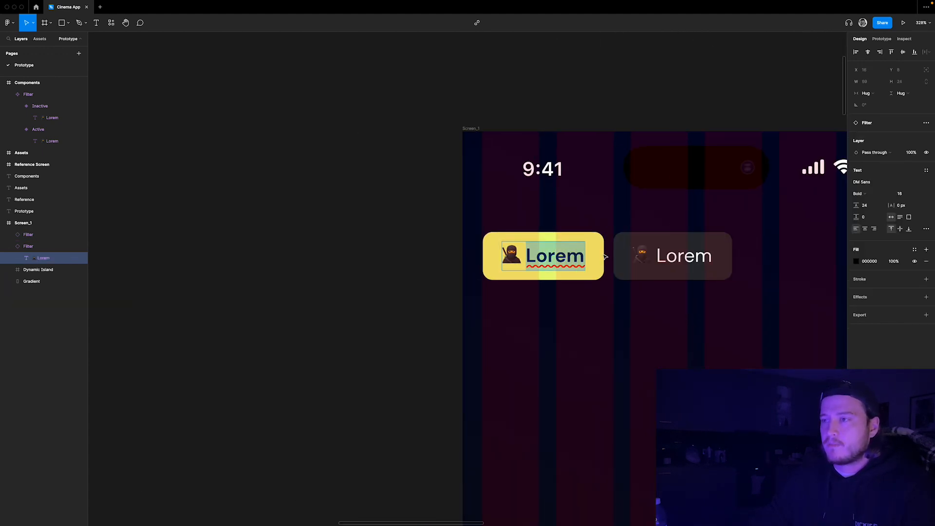
type("Action")
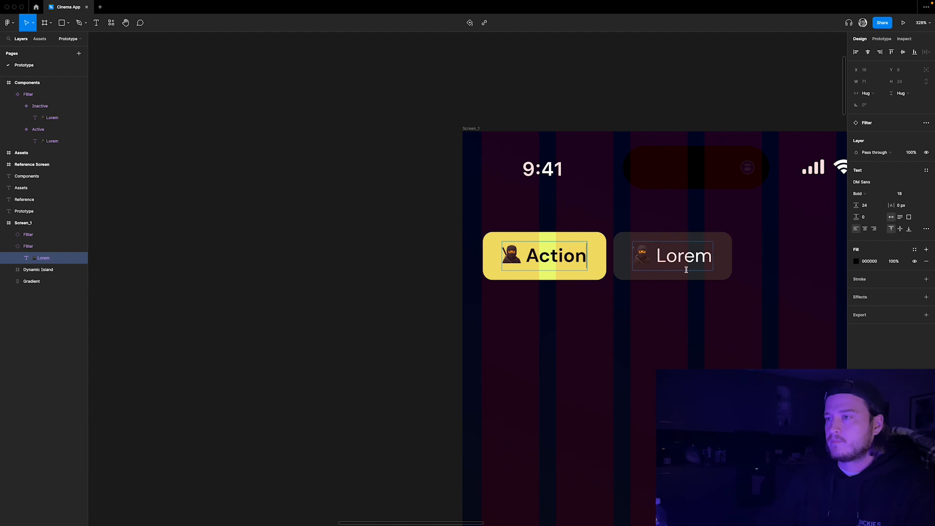
double_click(653, 253)
type("Adven")
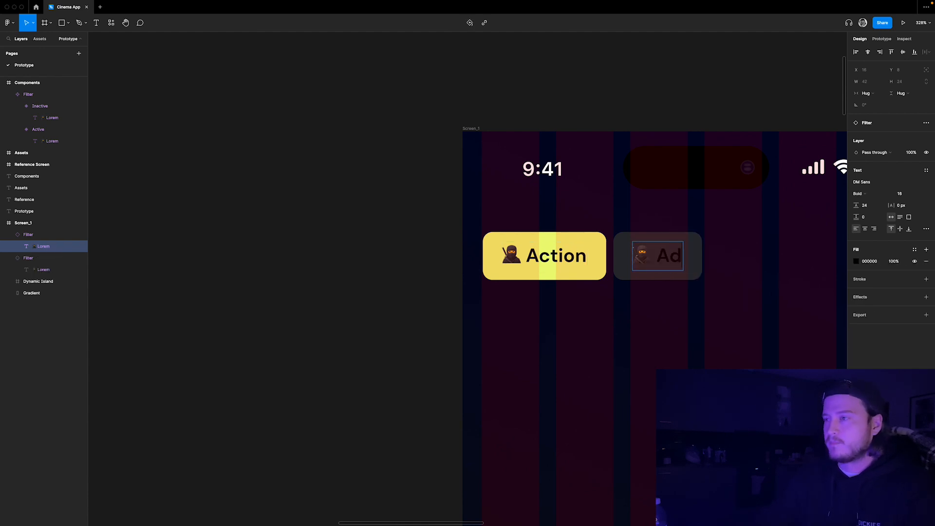
key("super+z")
Replace the word Lorem in the inactive filter with Adventure, keeping its regular white text style
left_click(713, 255)
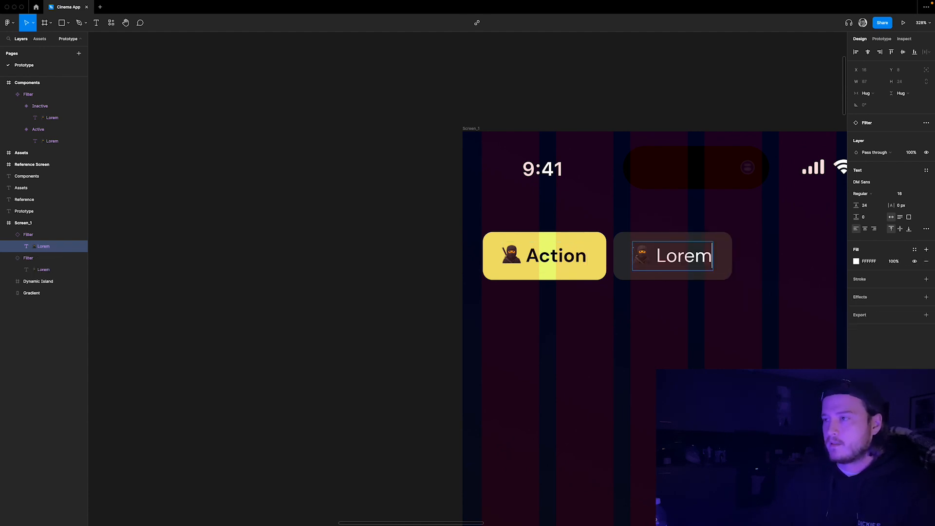
key("BackSpace")
key("BackSpace")
key("BackSpace")
key("BackSpace")
type("Adev")
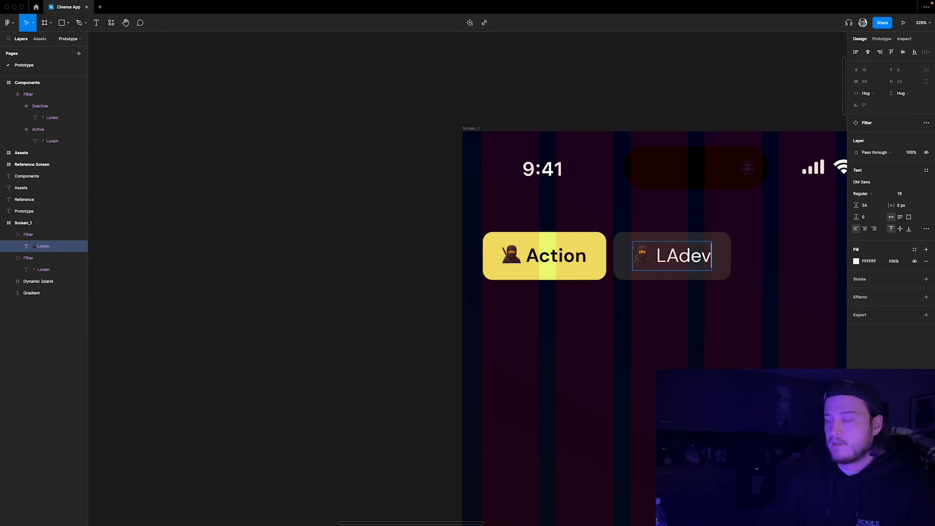
key("BackSpace")
key("BackSpace")
type("venture")
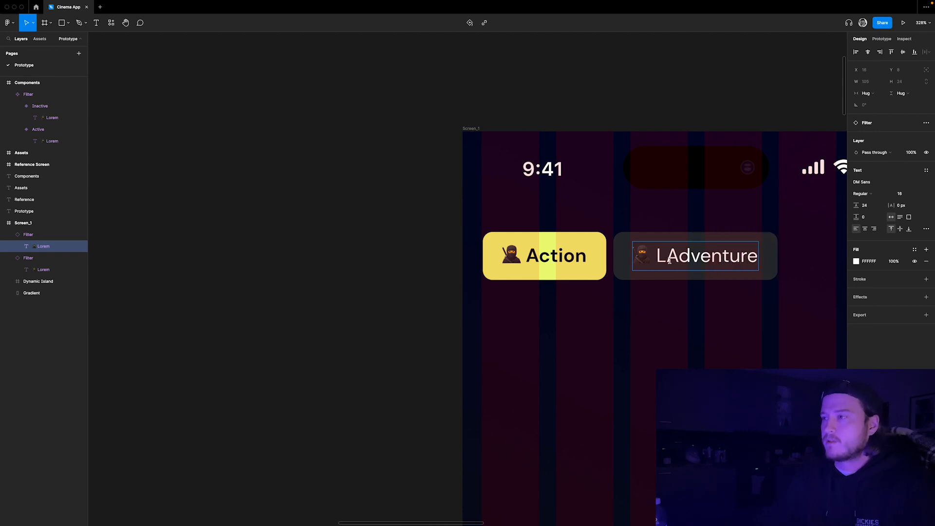
left_click(667, 258)
key("BackSpace")
Replace the ninja emoji in the Adventure filter with the dagger emoji
left_click_drag(652, 257, 631, 256)
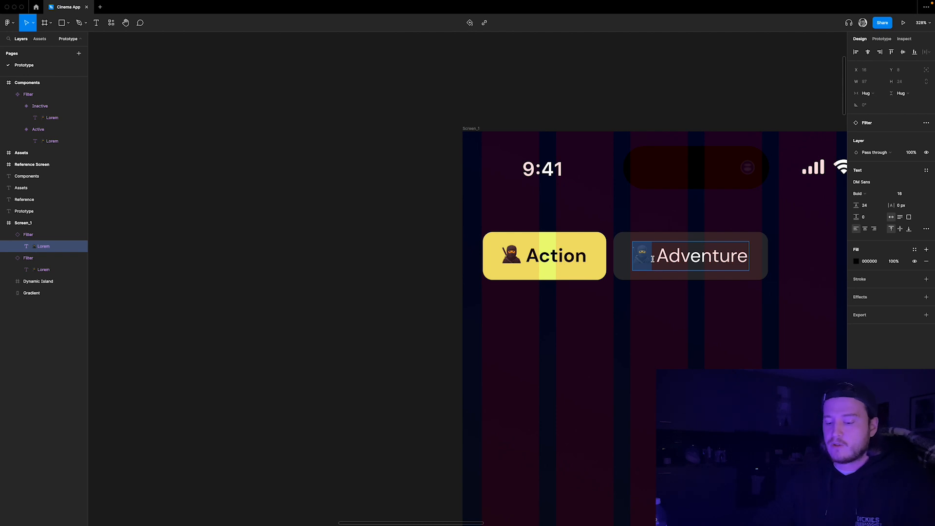
key("ctrl+super+space")
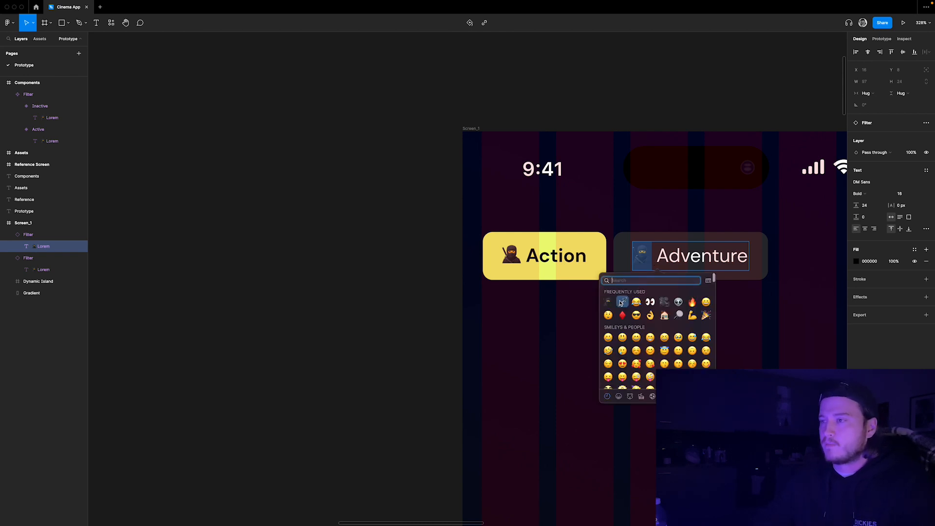
left_click(623, 303)
key("Escape")
left_click(714, 319)
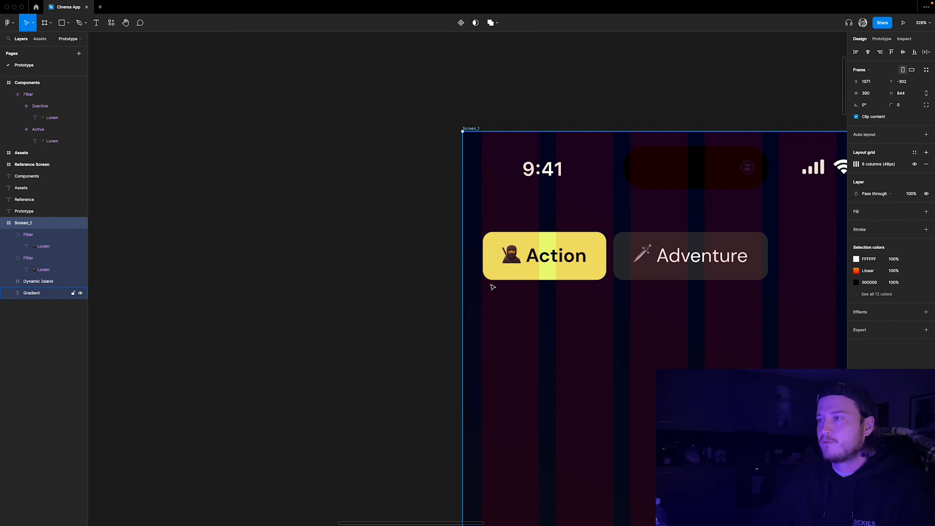
Nudge the Adventure filter to X 128 so it sits 8 px from the Action filter
left_click(638, 263)
key("Right")
key("Right")
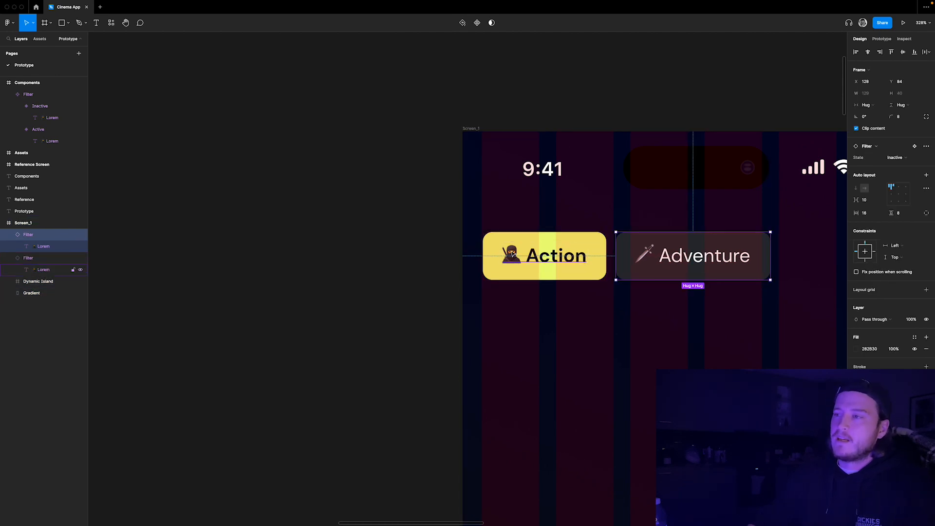
scroll(615, 253, "down", 3)
left_click(548, 135)
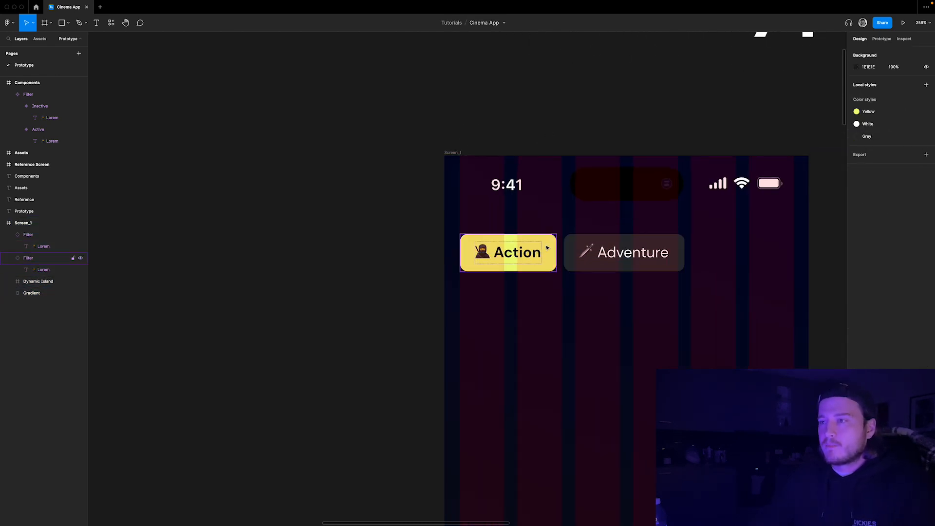
Wrap the Action and Adventure filters in an auto layout frame and name it Filters
left_click(511, 252)
left_click(629, 256, "shift")
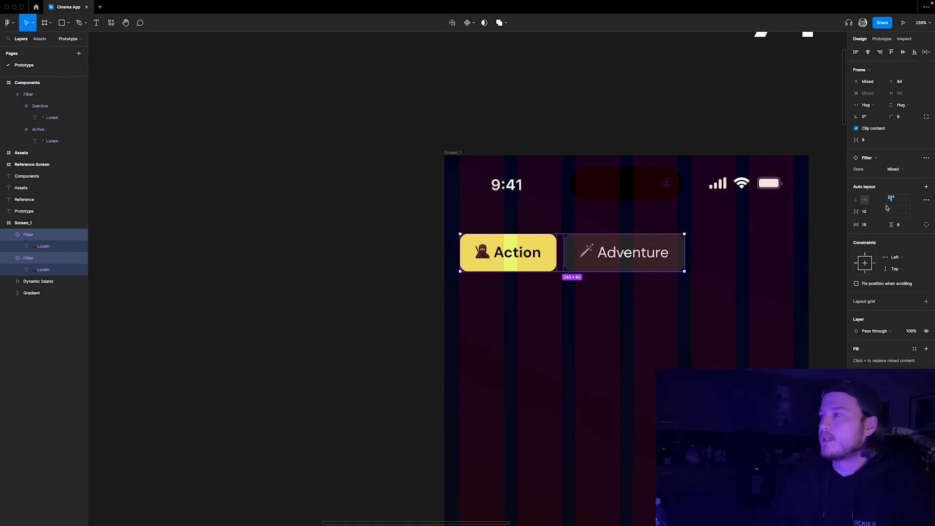
left_click(927, 189)
double_click(47, 238)
type("Filters")
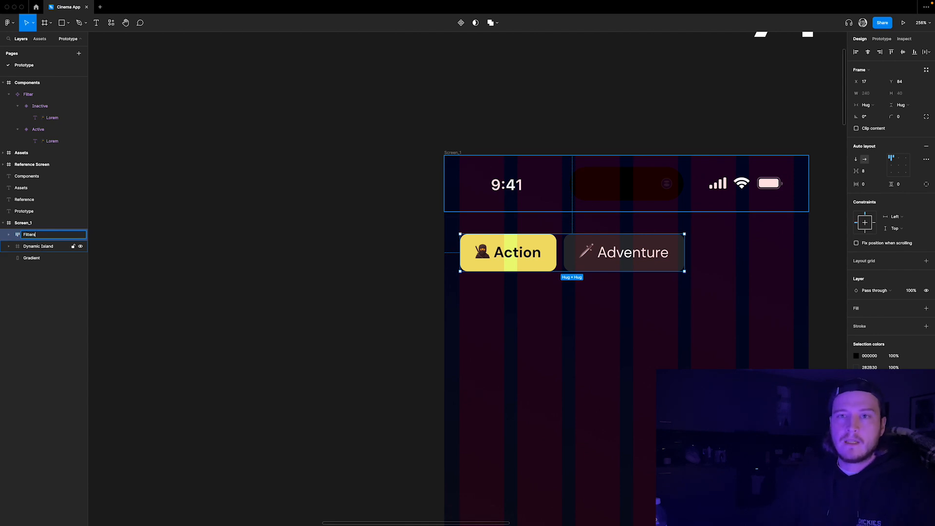
Duplicate the Adventure filter inside the Filters row and change the copy's word to Comedy
key("Return")
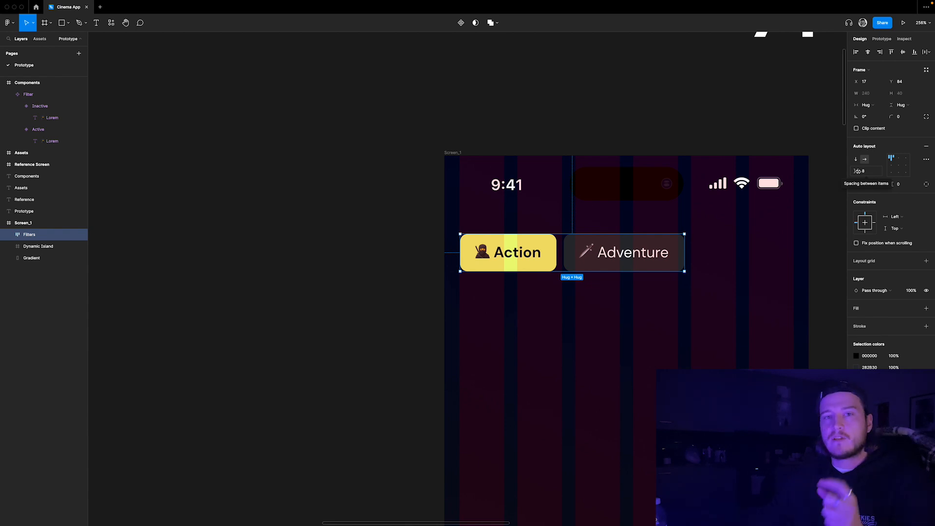
double_click(638, 265)
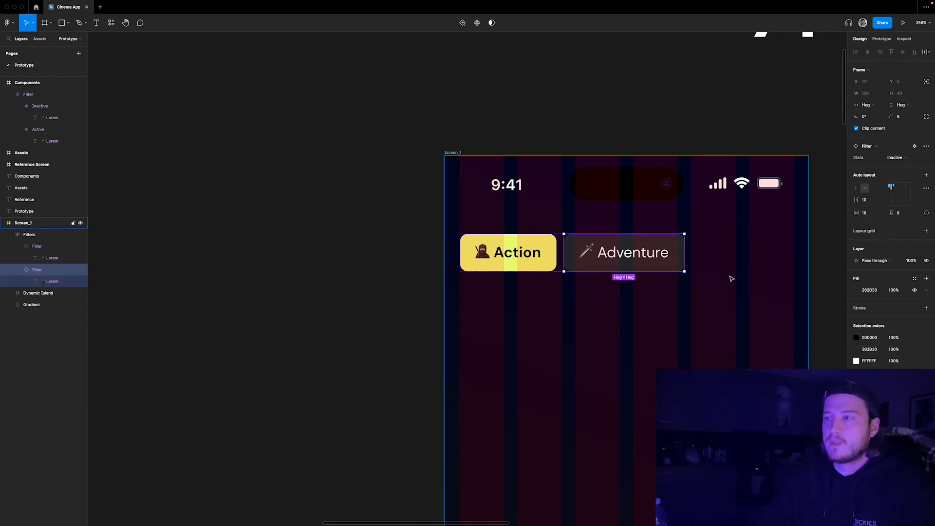
key("ctrl+d")
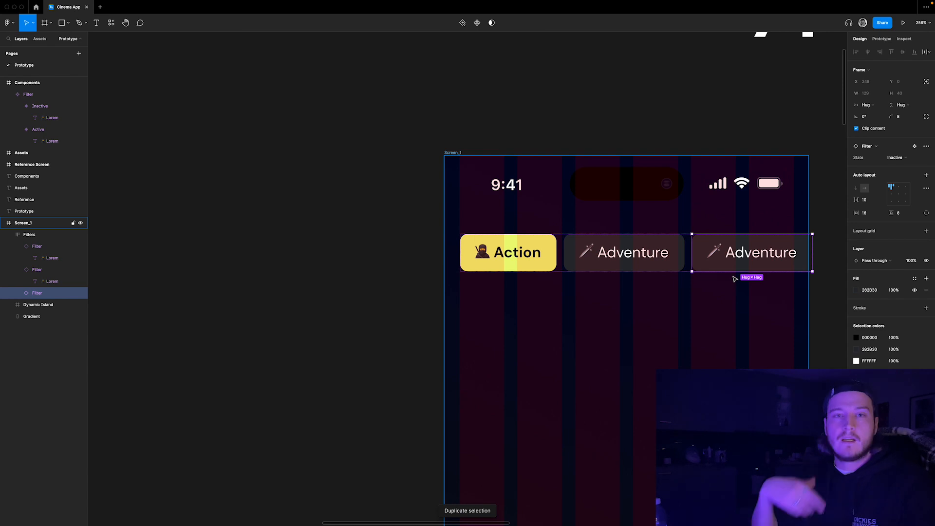
double_click(759, 259)
double_click(760, 259)
left_click_drag(725, 253, 813, 259)
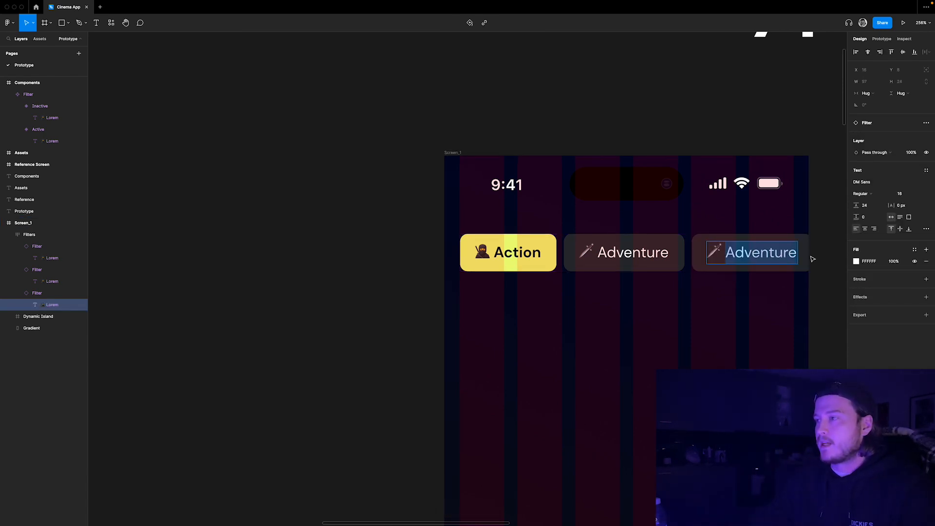
type("Comedy")
key("Escape")
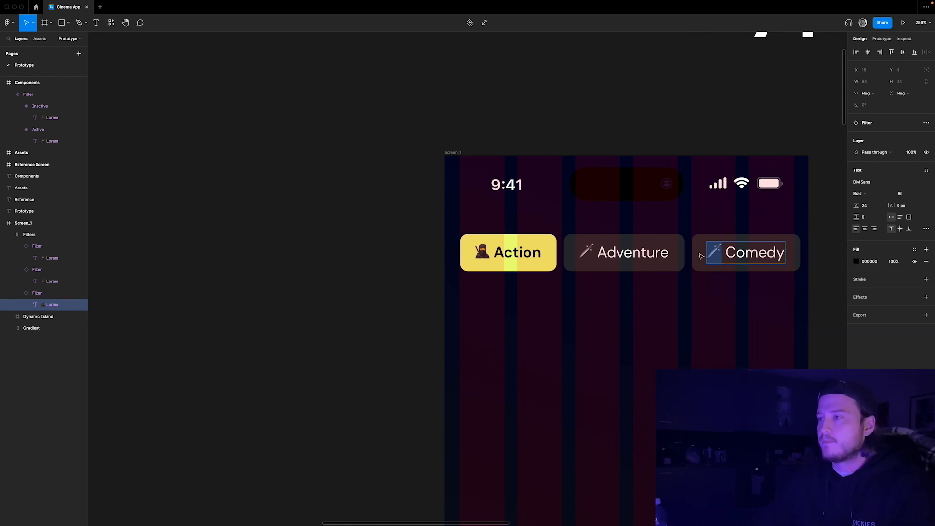
Replace the dagger emoji in the Comedy filter with the face with tears of joy emoji
key("ctrl+super+space")
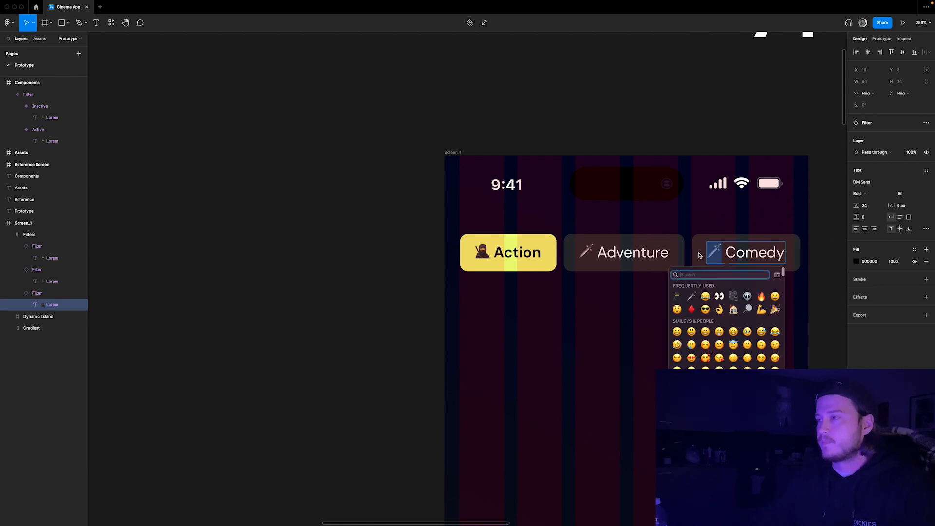
left_click(706, 296)
key("Escape")
key("Escape")
Duplicate the Comedy filter to add a fourth filter to the row, and hide the layout grids
key("super+d")
left_click(742, 111)
left_click(700, 247)
key("ctrl+g")
left_click(678, 133)
Try a height of 48 px on both the active and inactive variants of the Filter component
scroll(699, 126, "down", 5)
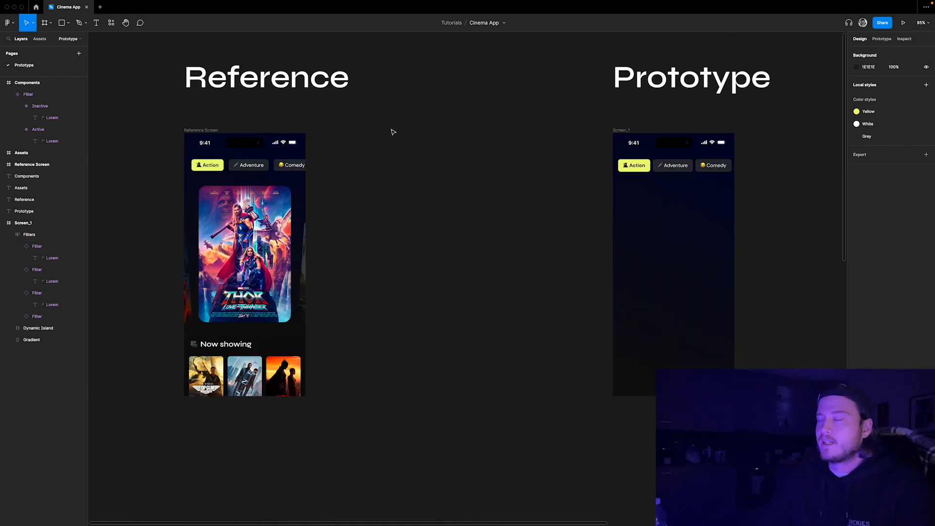
scroll(419, 154, "down", 5)
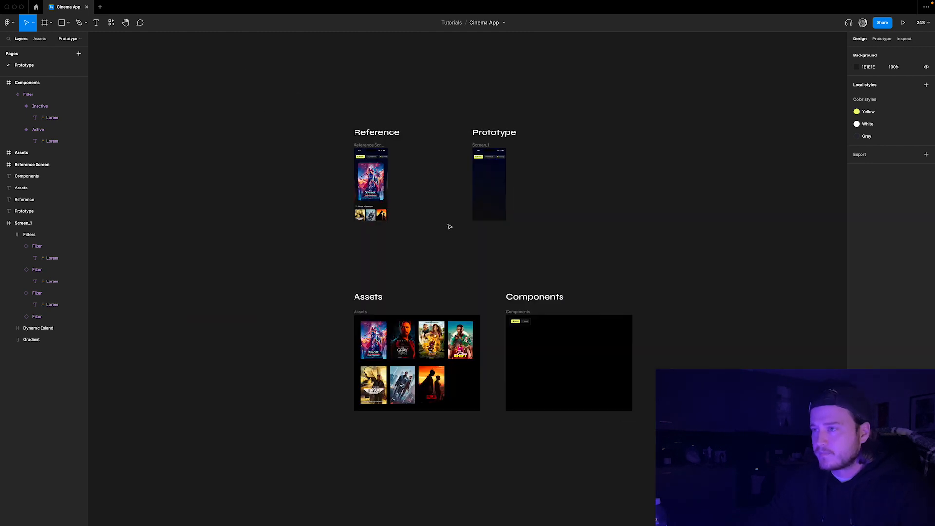
scroll(524, 323, "up", 10)
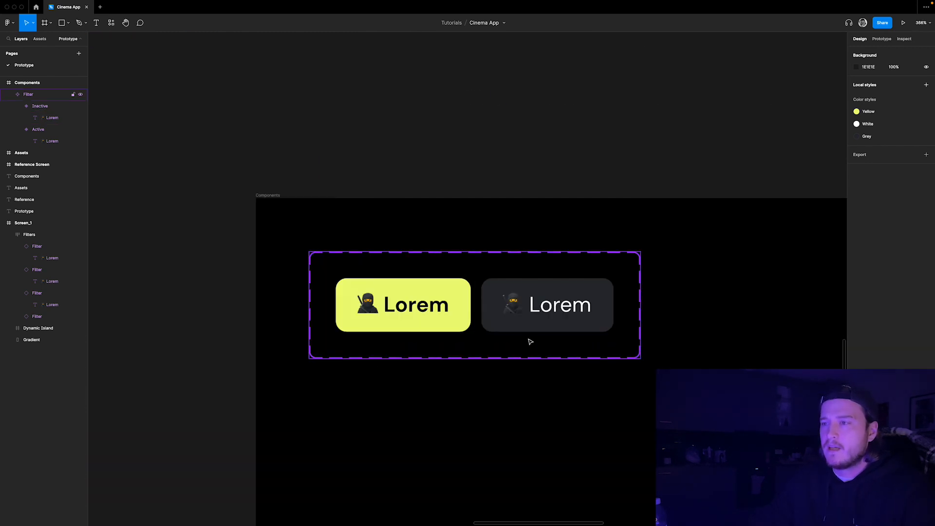
double_click(468, 322)
left_click(548, 327, "shift")
left_click_drag(532, 332, 533, 344)
scroll(622, 336, "down", 8)
scroll(526, 217, "up", 4)
scroll(538, 166, "up", 5)
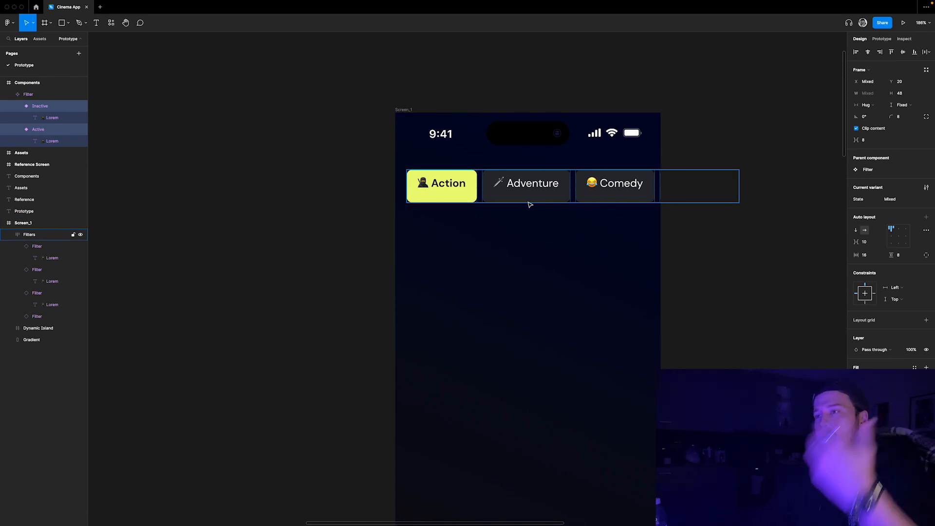
Undo the height change on both Filter variants and deselect them
scroll(367, 217, "down", 5, "ctrl")
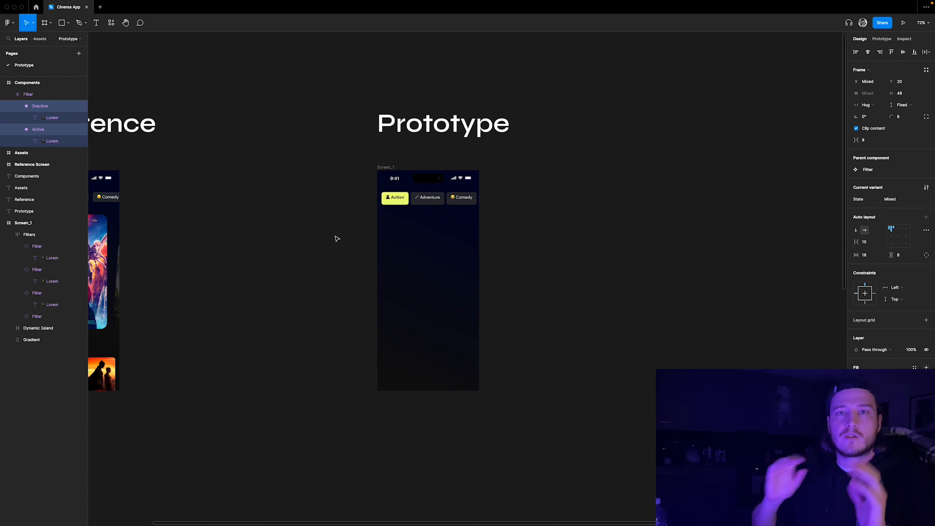
scroll(473, 220, "down", 5)
scroll(529, 416, "up", 2)
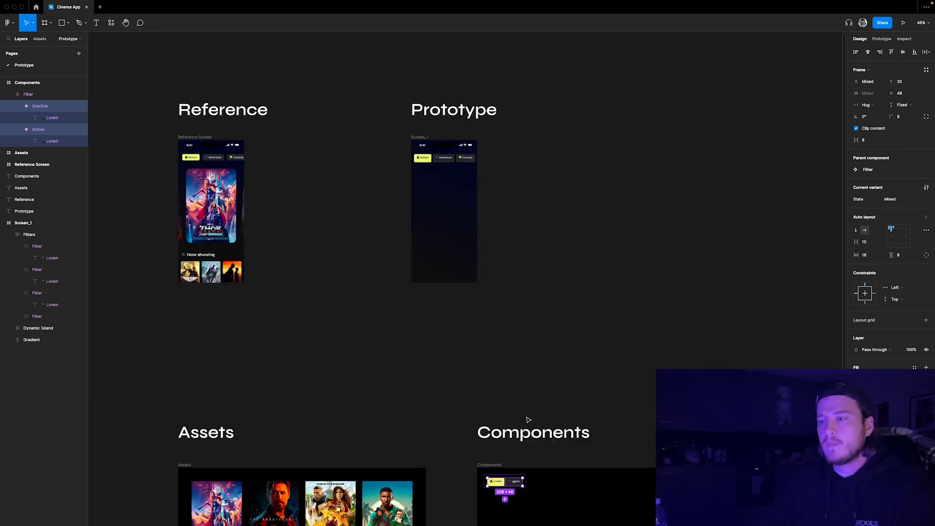
scroll(525, 413, "down", 2)
scroll(522, 409, "up", 7)
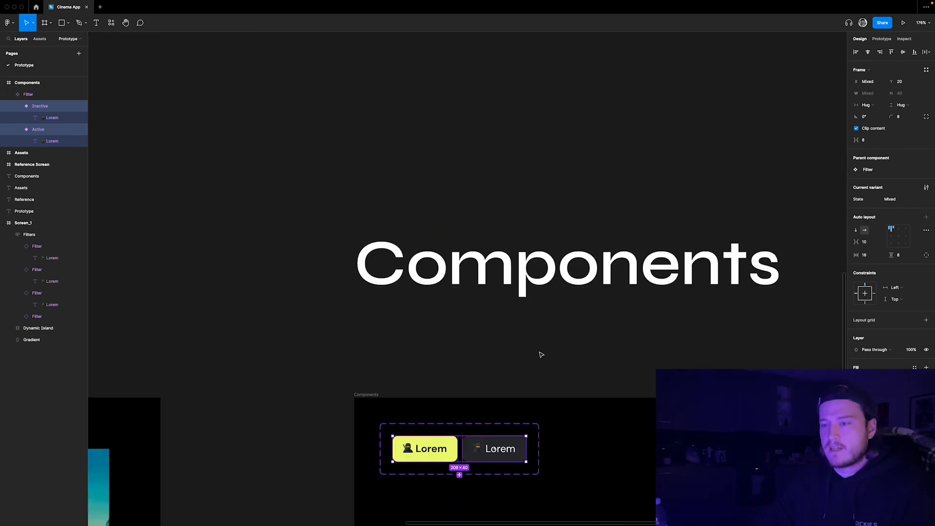
left_click(551, 354)
Show the layout grid on Screen_1 and draw a frame about 277 by 122 px below the filter row
scroll(587, 357, "down", 3)
scroll(587, 357, "down", 5)
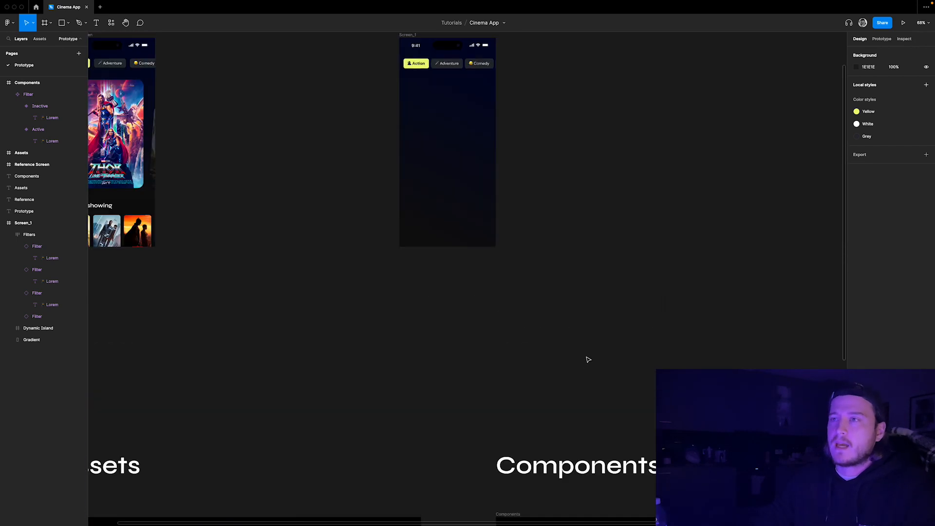
scroll(587, 358, "up", 3)
scroll(601, 386, "down", 3)
scroll(463, 342, "up", 3)
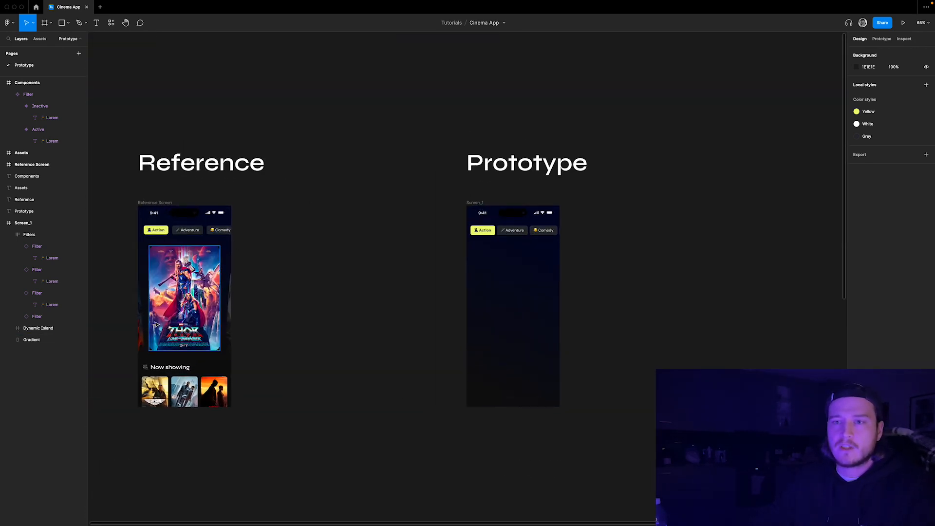
scroll(525, 271, "up", 5)
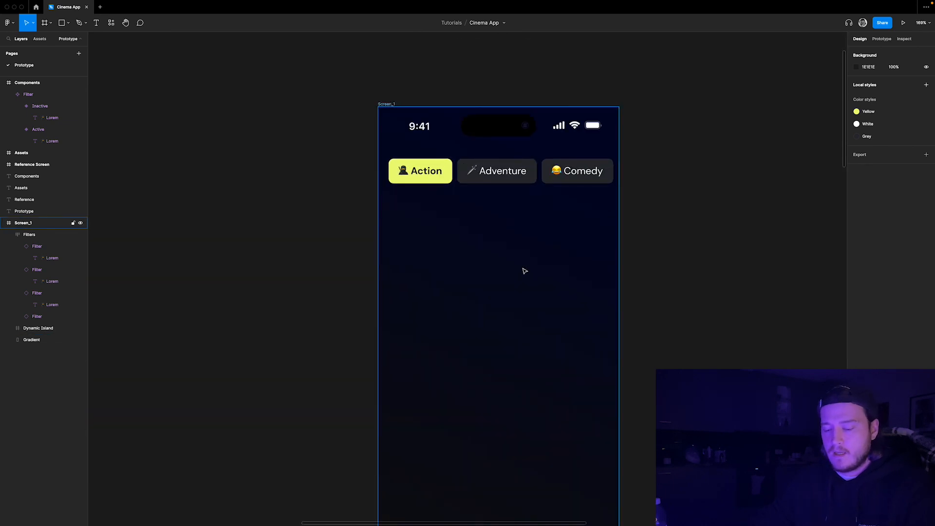
key("f")
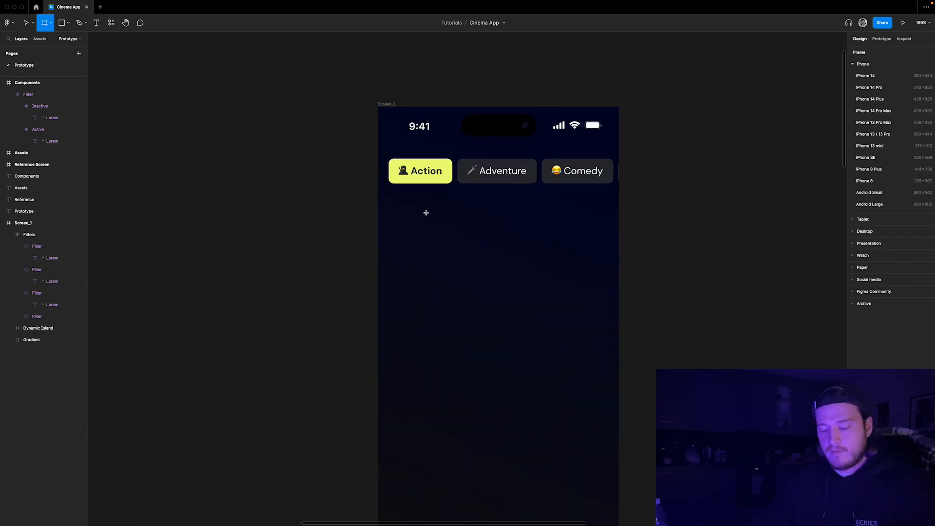
key("ctrl+g")
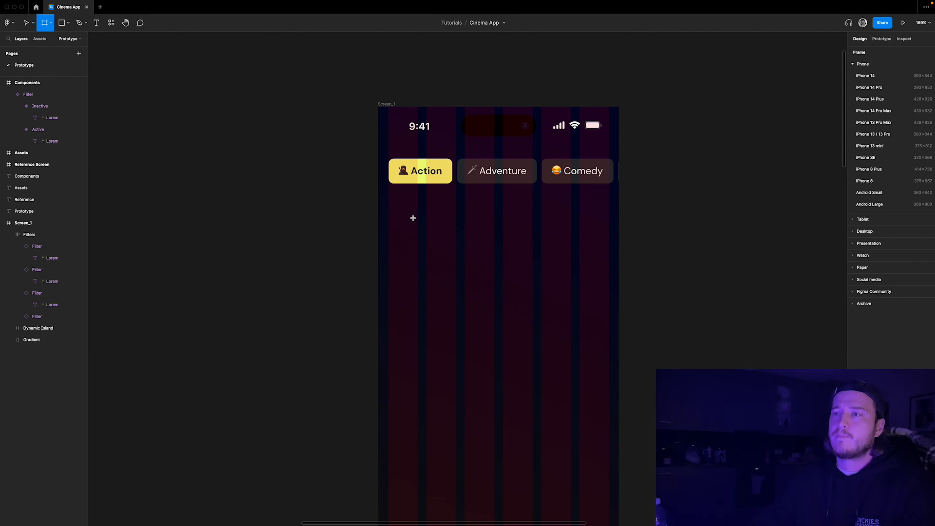
left_click_drag(414, 205, 586, 282)
Set the new frame's size to 296 px wide and 438 px high
left_click(879, 94)
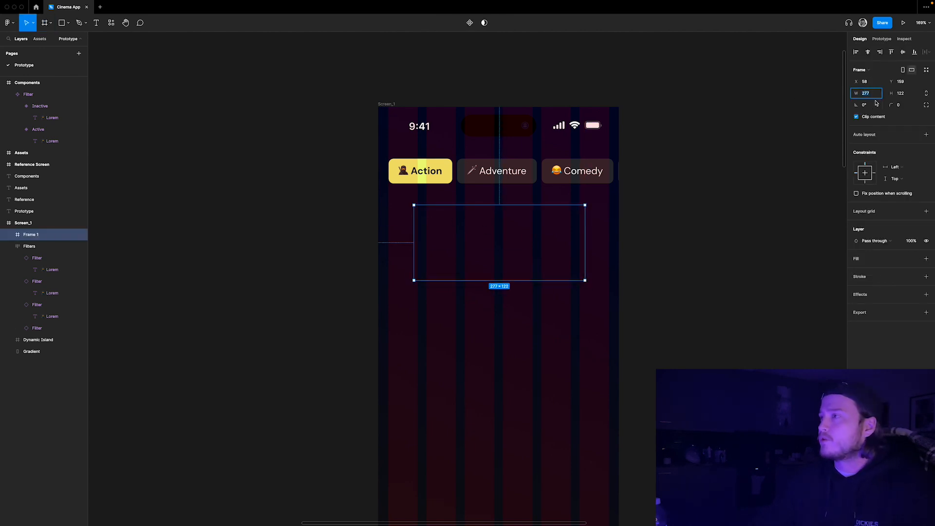
type("296")
key("Return")
left_click(905, 94)
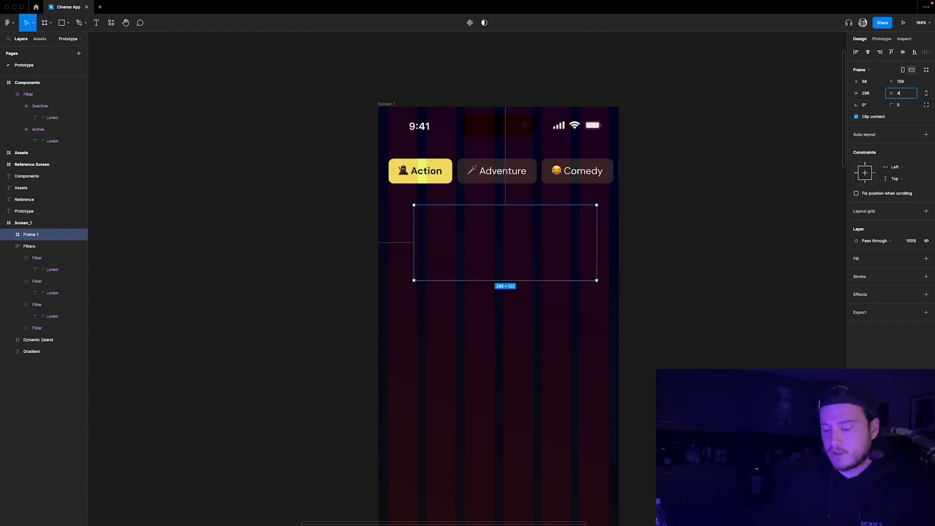
type("438")
key("Return")
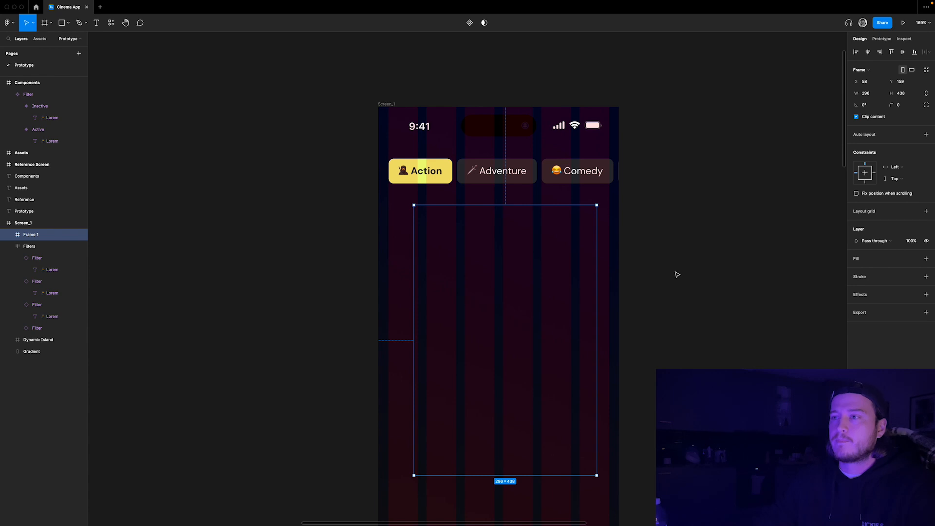
Give the frame an image fill with the default checkerboard placeholder
left_click(856, 260)
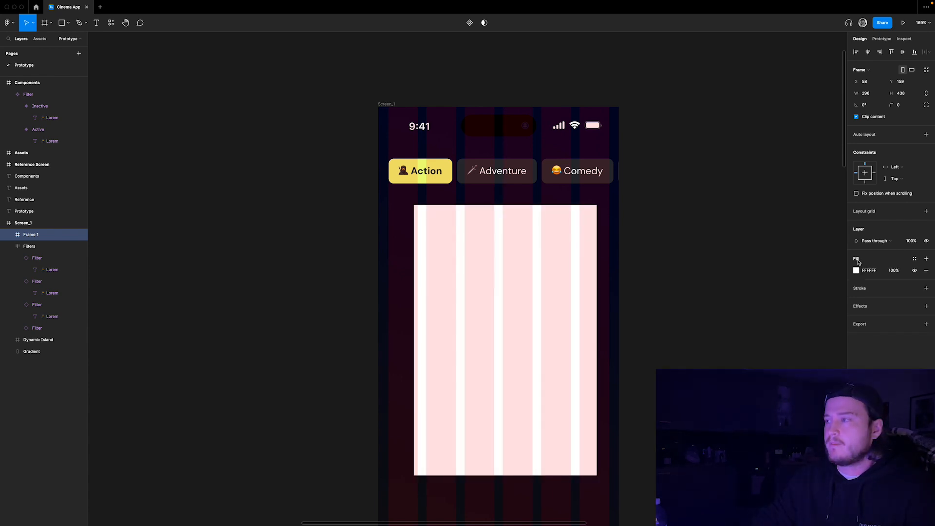
key("super+z")
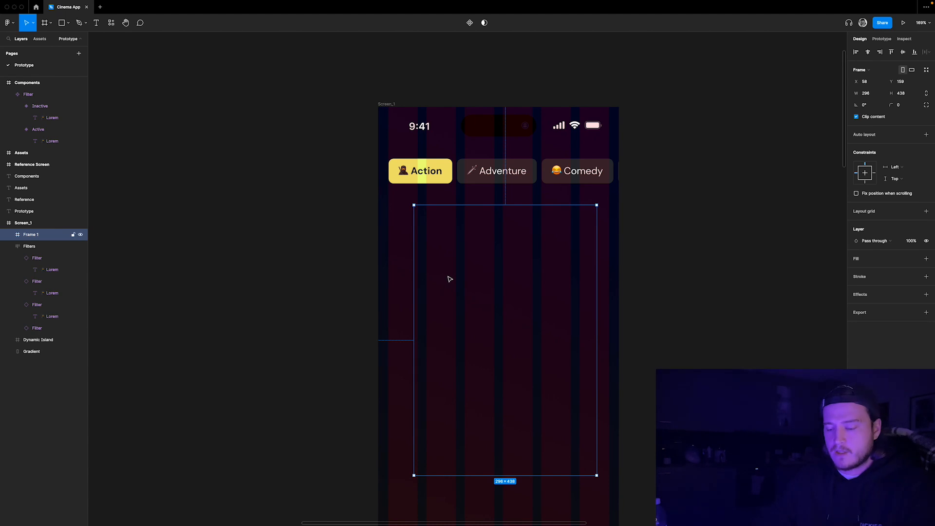
left_click(868, 262)
left_click(856, 271)
left_click(774, 273)
left_click(781, 316)
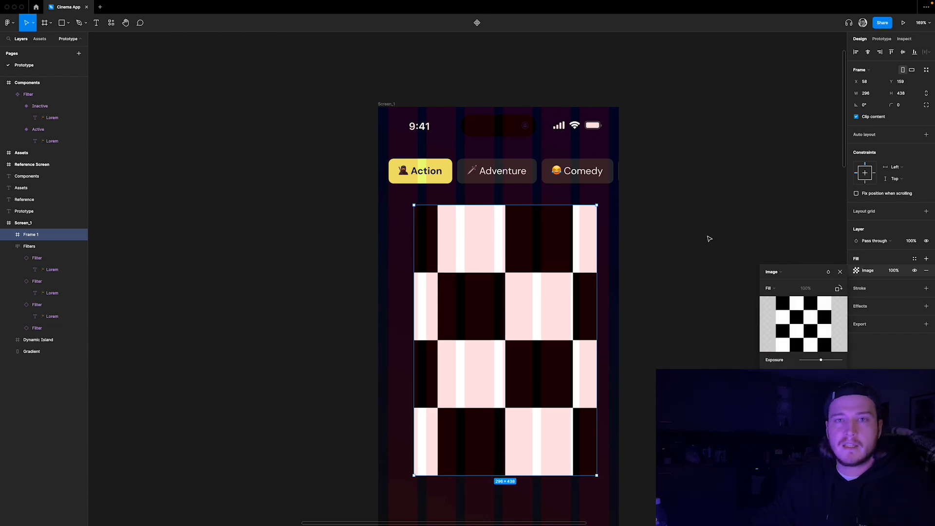
left_click(840, 271)
Set the placeholder frame's corner radius to 24
left_click(901, 105)
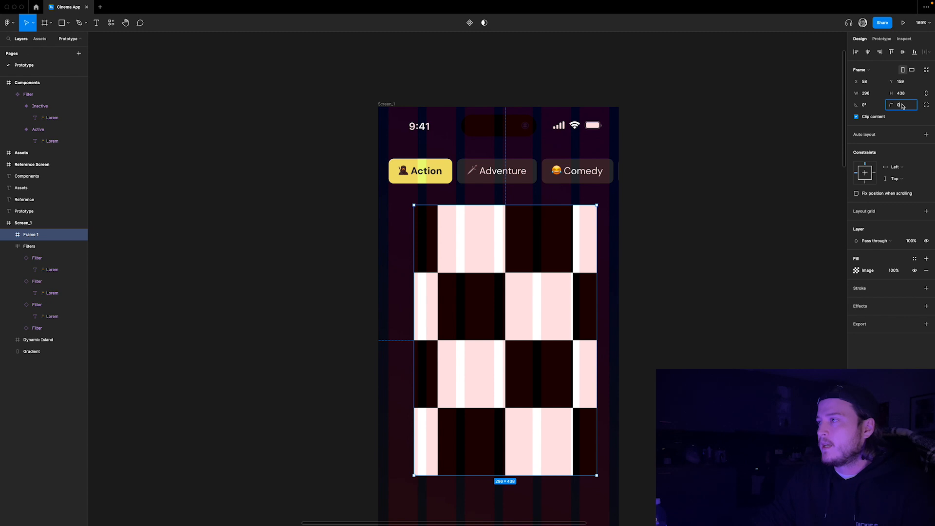
type("24")
key("Return")
left_click(712, 307)
Move the placeholder frame to X 47 so it is centred horizontally on Screen_1
left_click(542, 293)
left_click_drag(541, 293, 535, 293)
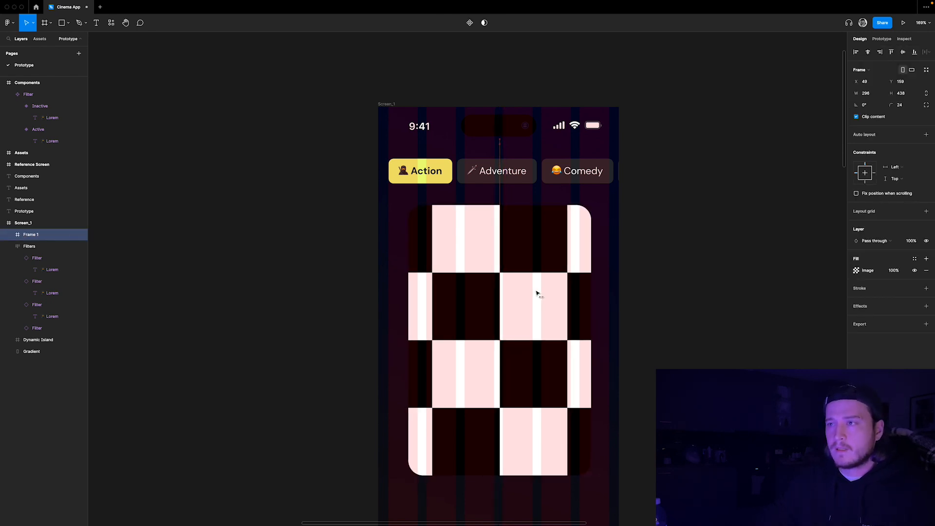
key("alt")
key("Left")
key("Left")
key("Left")
key("Right")
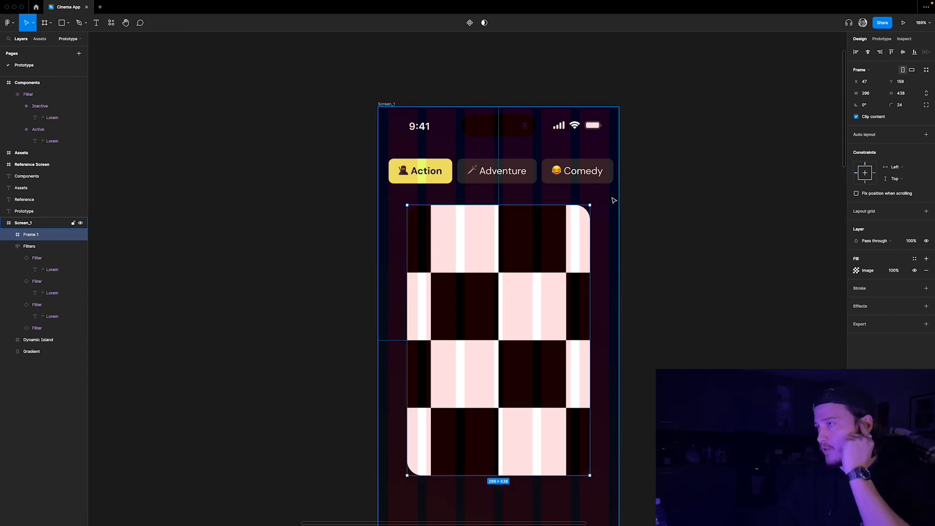
left_click(654, 203)
Move the placeholder frame from Screen_1 into the Components frame, below the filter set at X 40, Y 157
scroll(647, 205, "down", 5)
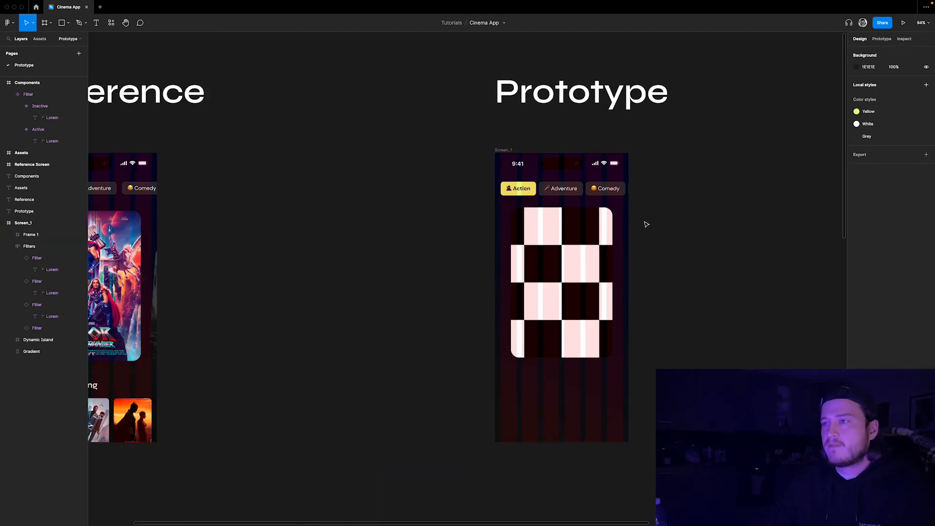
scroll(647, 224, "down", 1)
scroll(646, 225, "down", 3)
left_click(586, 252)
left_click(586, 252)
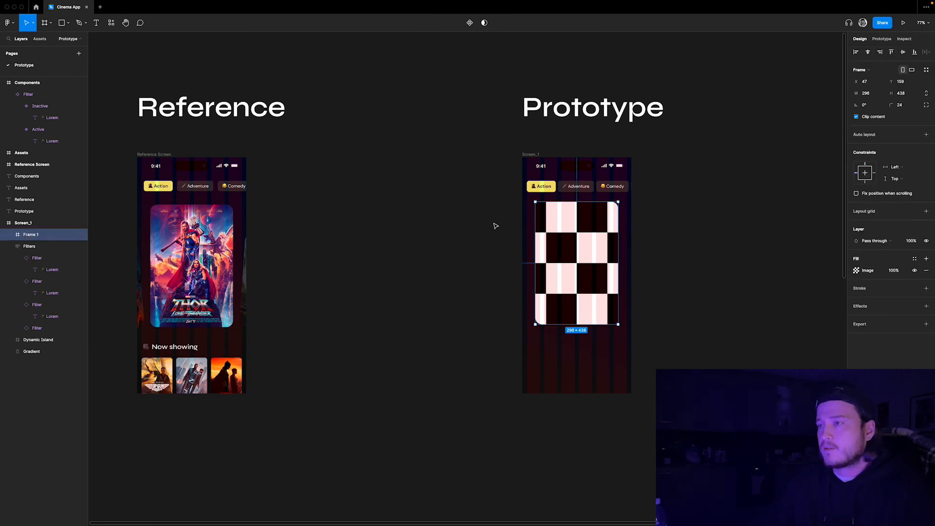
key("BackSpace")
scroll(482, 218, "down", 5)
scroll(483, 218, "down", 3)
scroll(518, 264, "up", 5)
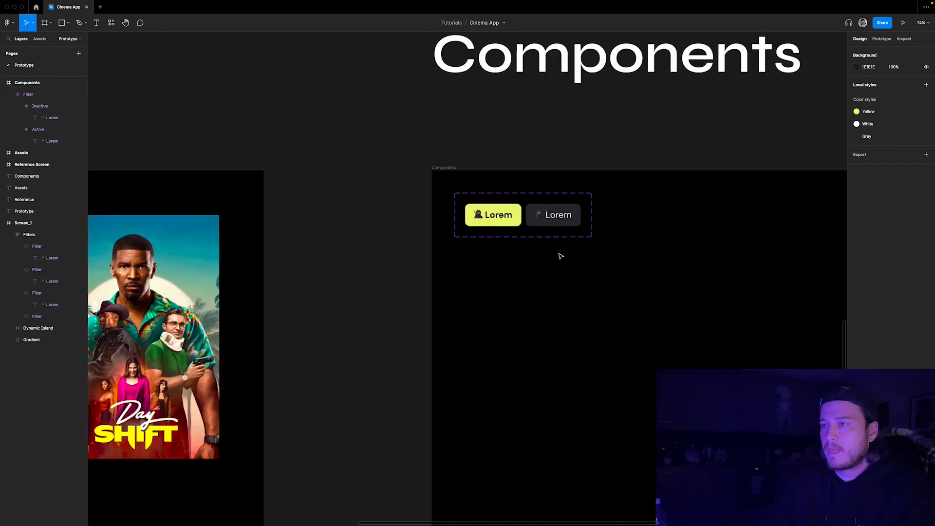
key("super+z")
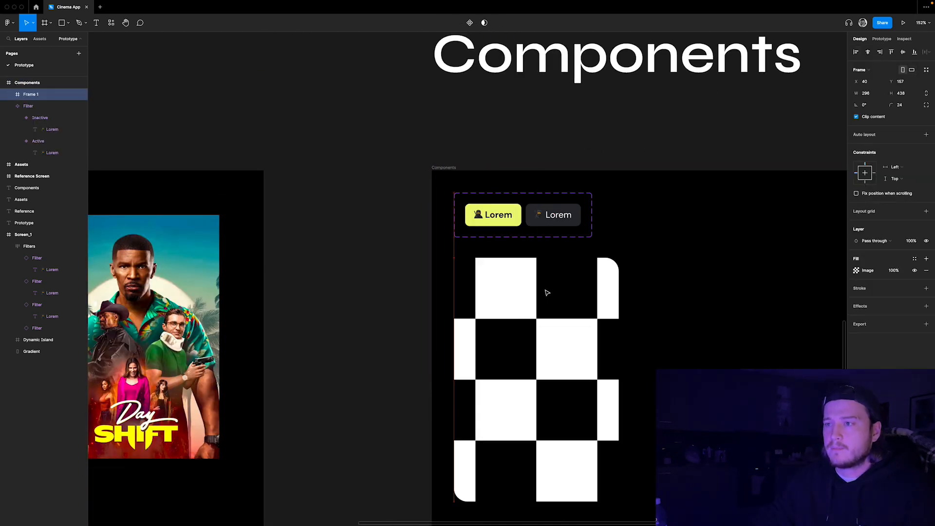
Turn the placeholder frame into a component and name it MainCard
right_click(563, 324)
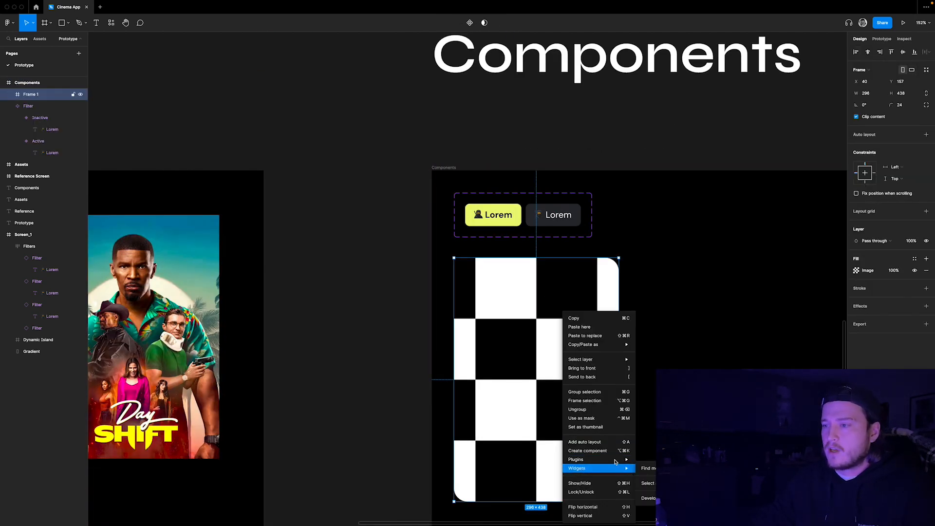
left_click(612, 450)
double_click(44, 96)
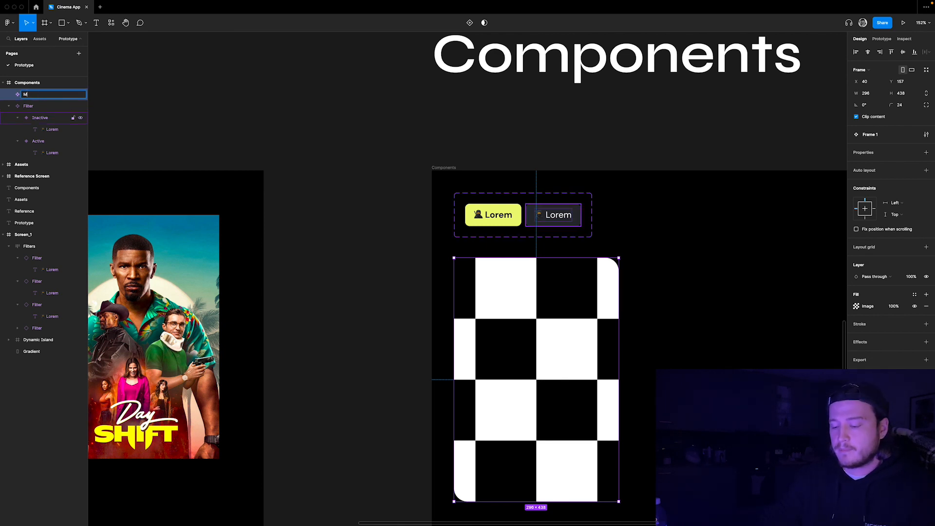
key("Return")
Hide the layout grids and examine the main poster card on the Reference Screen
scroll(641, 328, "down", 8)
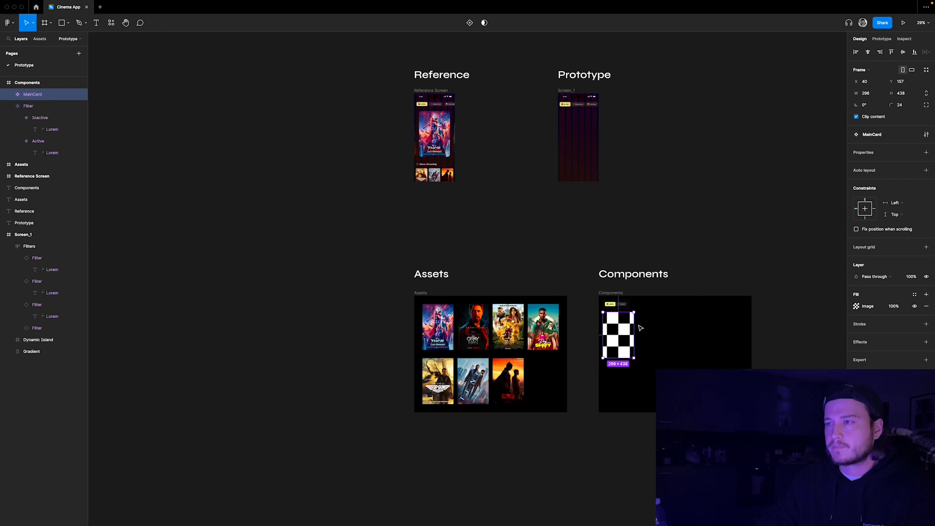
scroll(641, 328, "up", 3)
scroll(446, 291, "up", 7)
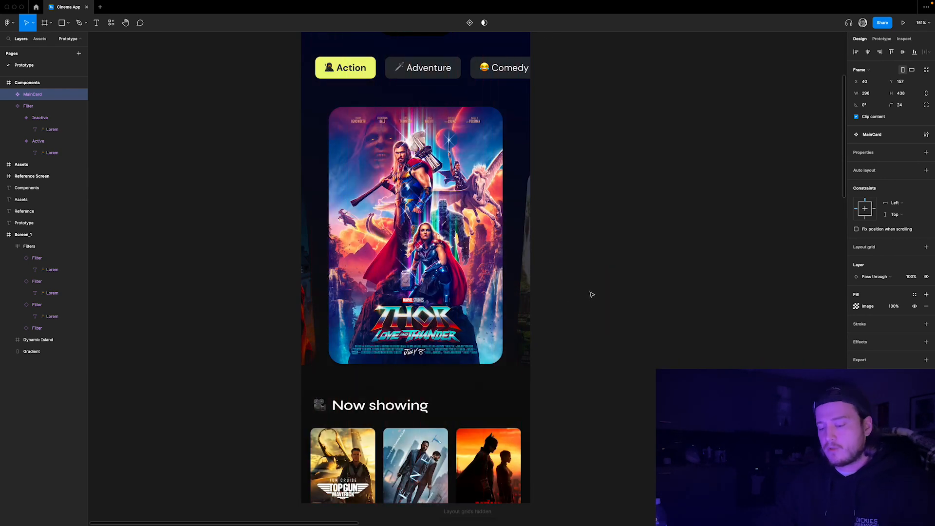
Return from the Reference Screen to Screen_1 and make the layout grids visible
scroll(591, 293, "down", 2)
key("ctrl+g")
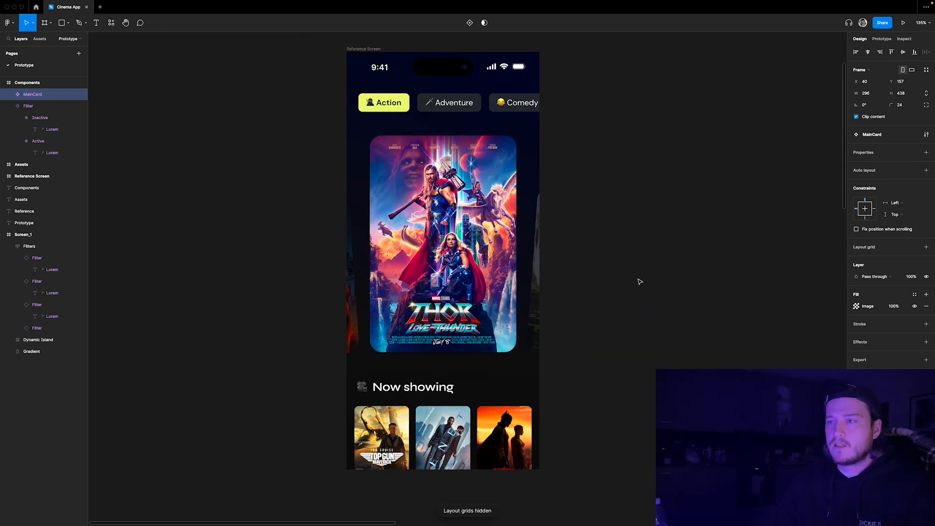
scroll(582, 263, "down", 5)
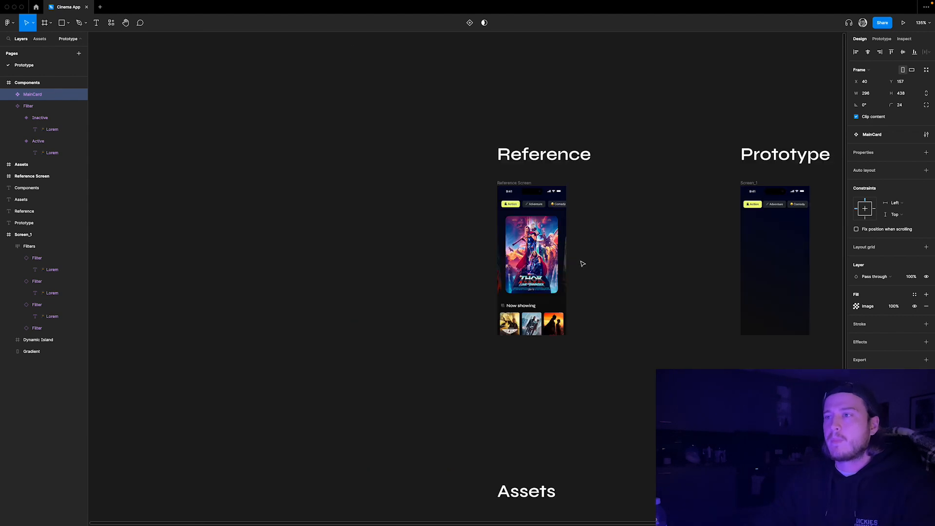
scroll(755, 265, "right", 3)
scroll(774, 245, "up", 5)
key("ctrl+g")
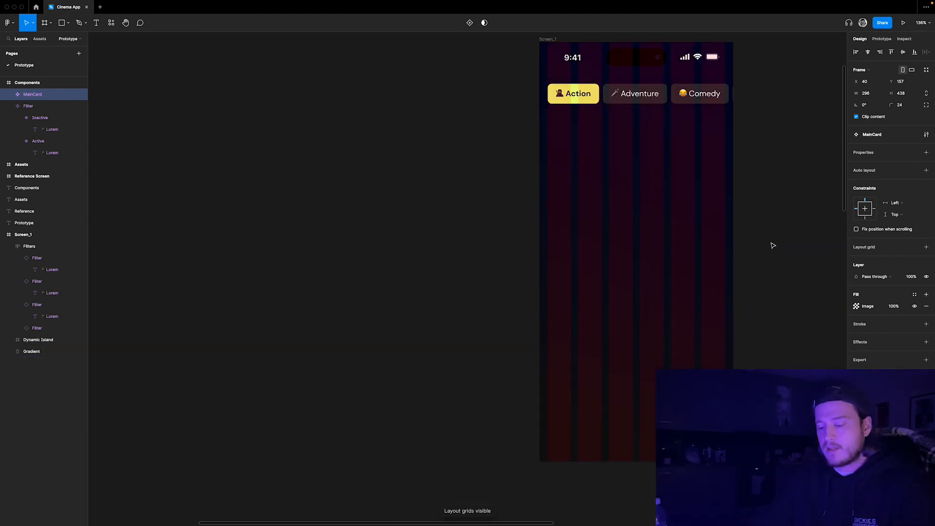
Draw a frame about 234 wide on Screen_1 below the filters, starting at the first grid column, and set its height to 334
key("f")
scroll(550, 221, "up", 2)
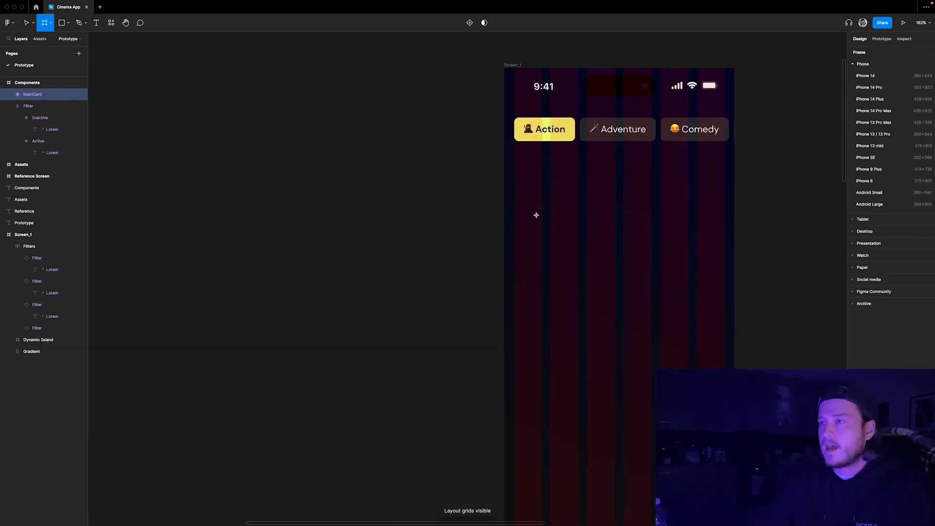
left_click_drag(514, 189, 651, 256)
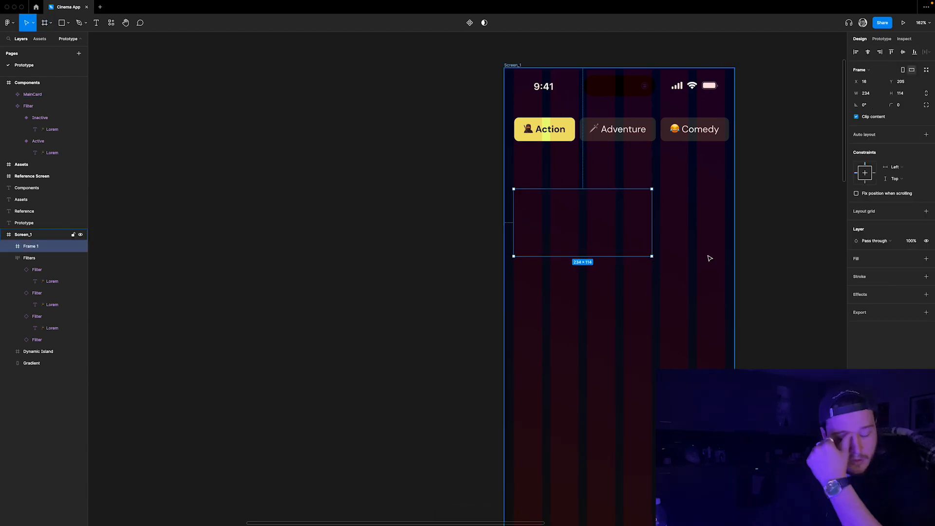
left_click(905, 95)
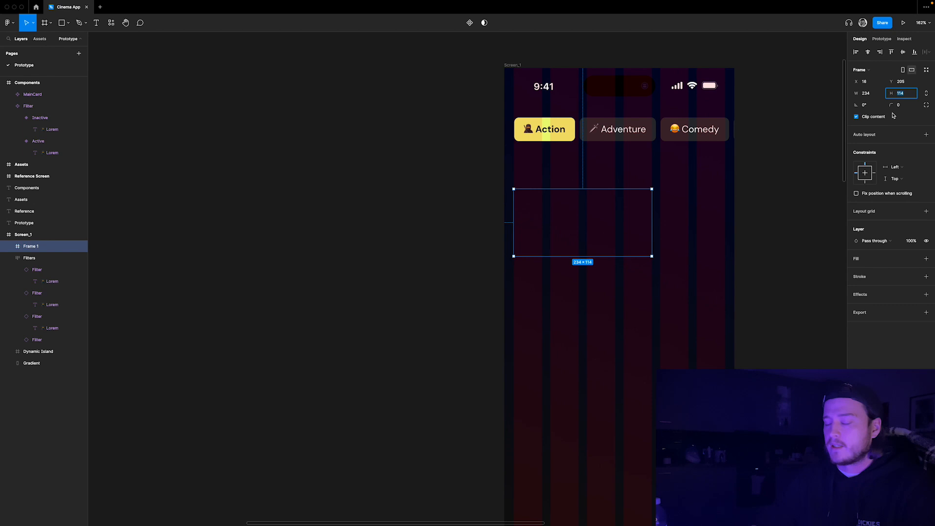
key("Return")
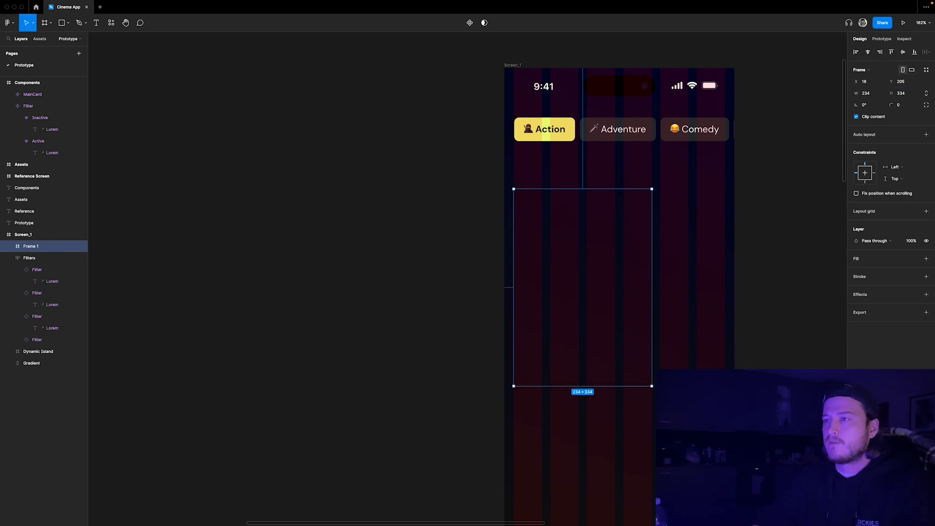
Give the new frame an image fill and a corner radius of 24
left_click(861, 262)
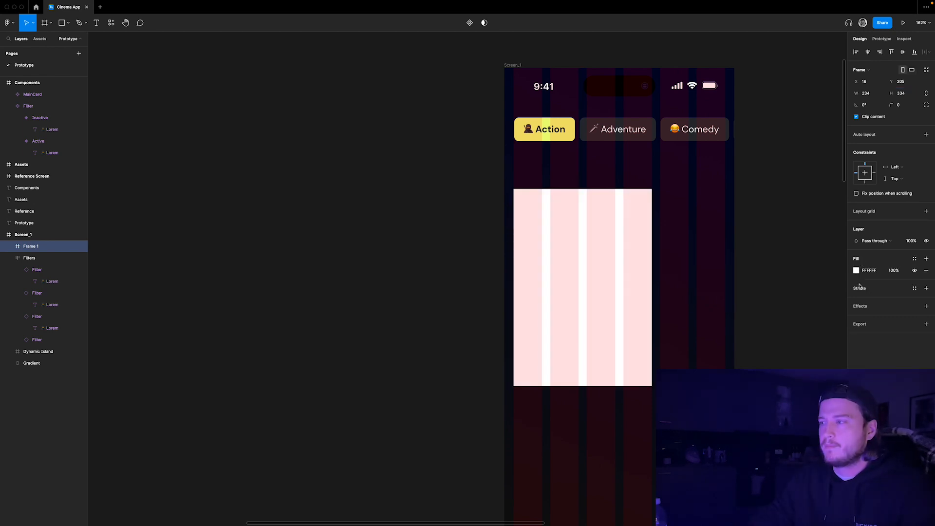
left_click(856, 270)
left_click(773, 276)
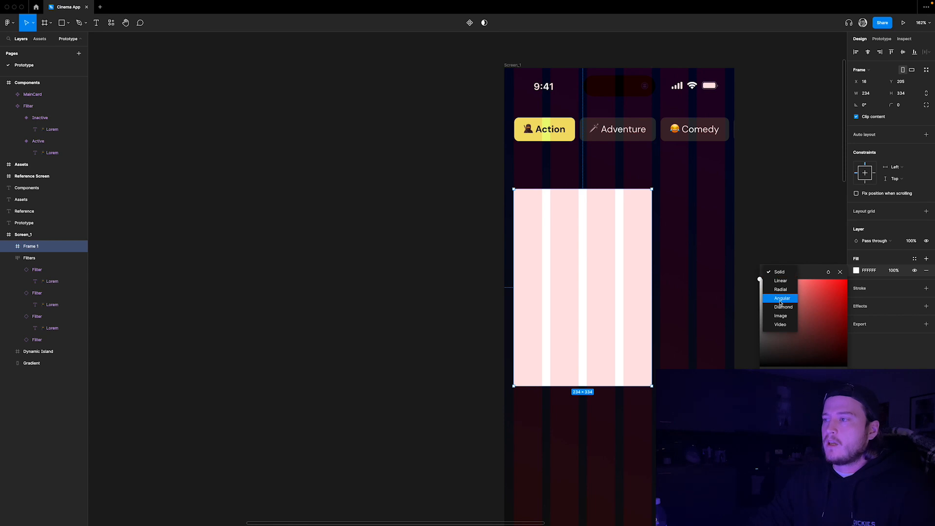
left_click(772, 319)
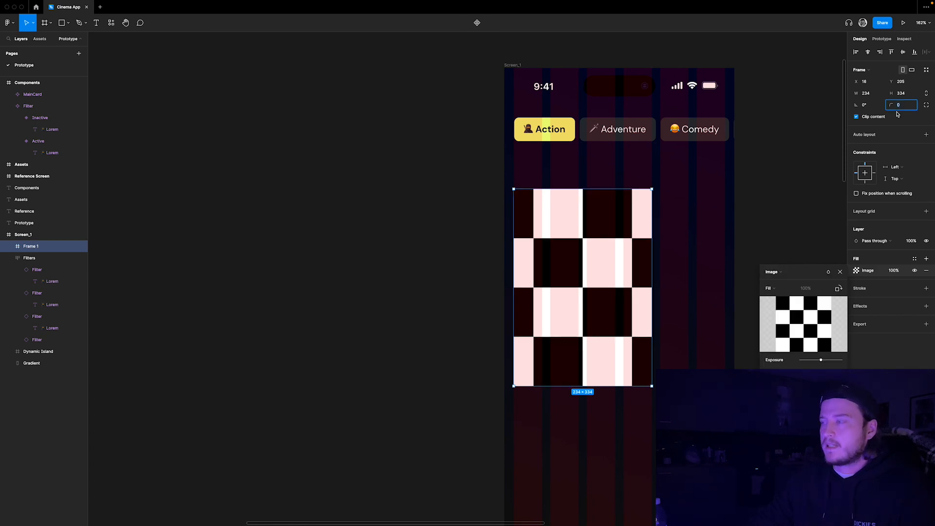
type("24")
key("Return")
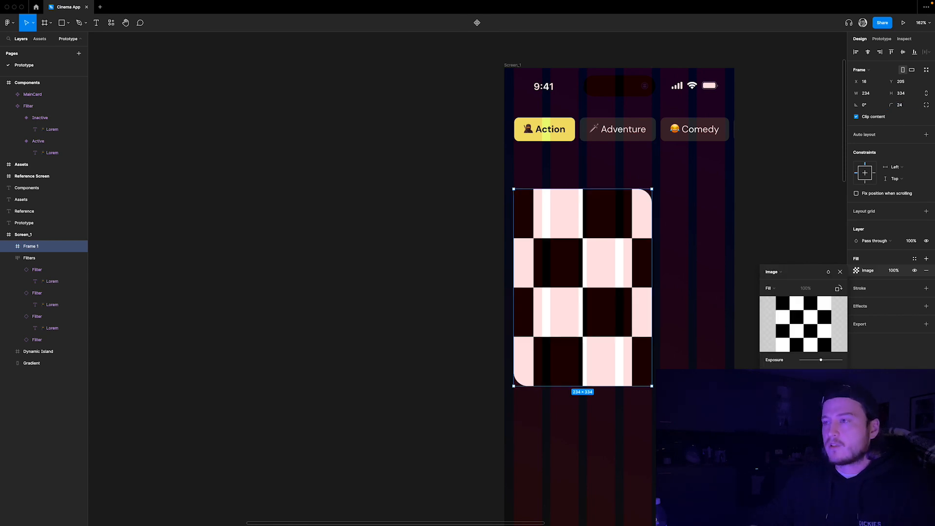
left_click(840, 271)
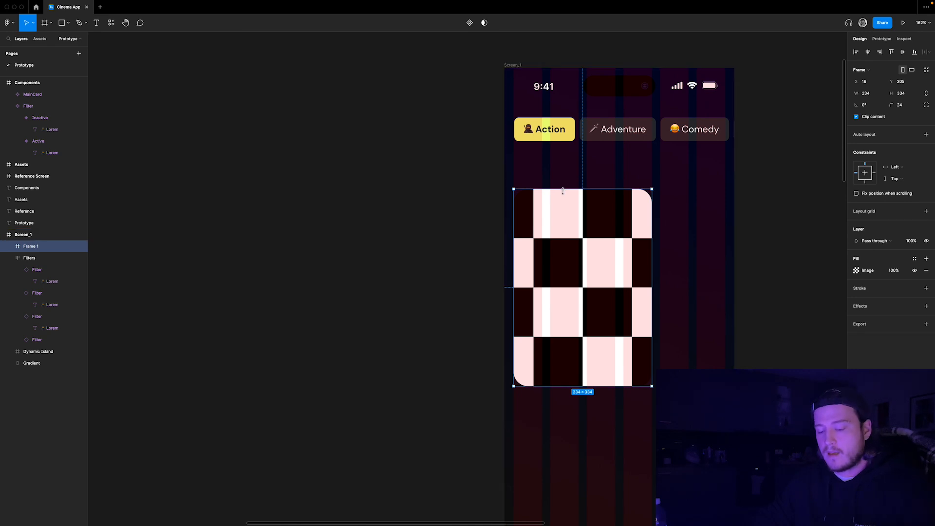
Move the smaller placeholder frame from Screen_1 into the Components frame, beside MainCard at X 376, Y 157
key("Delete")
scroll(444, 184, "down", 5)
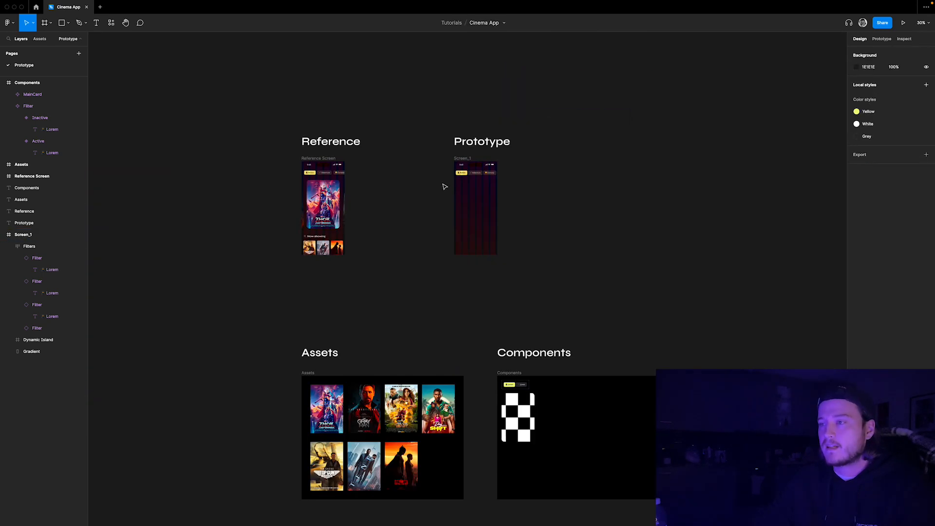
scroll(542, 306, "up", 5)
left_click(570, 323)
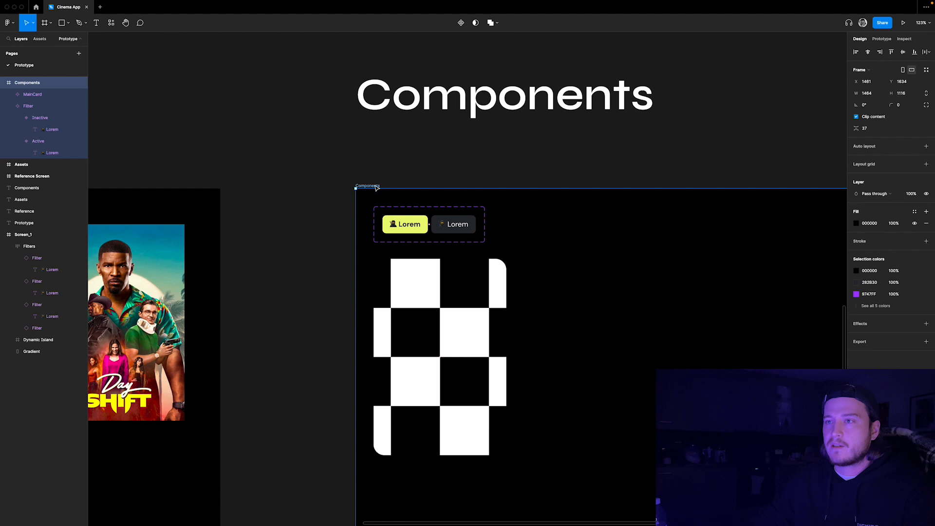
key("ctrl+v")
left_click_drag(505, 314, 604, 303)
key("Right")
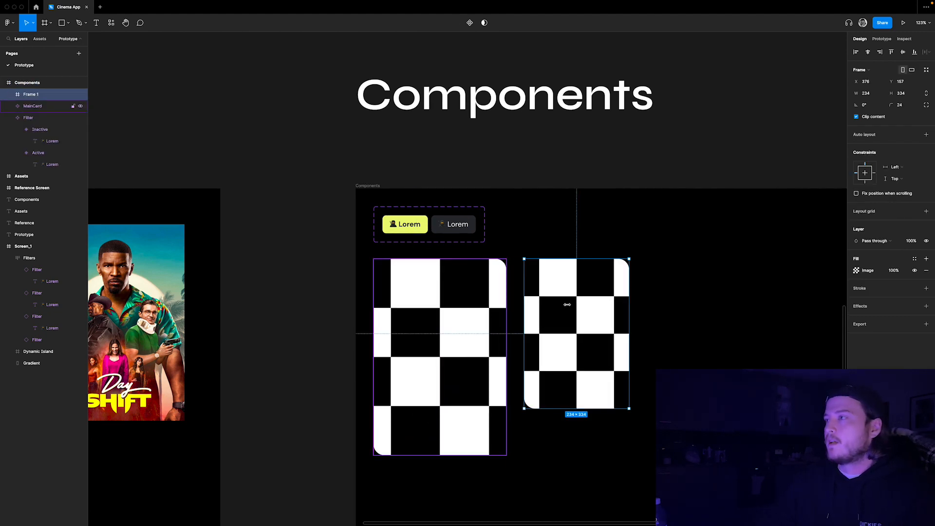
Turn the smaller placeholder frame into a component and combine it with MainCard as variants
right_click(590, 310)
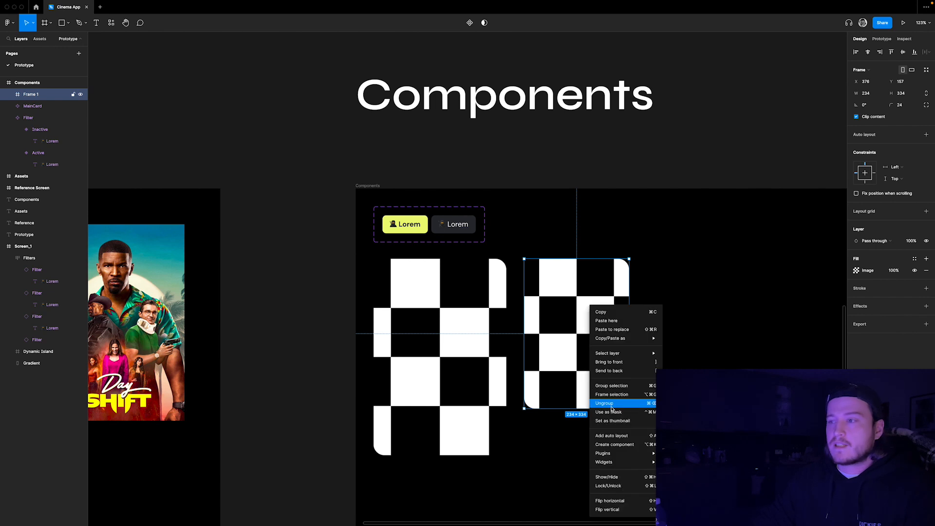
left_click(595, 444)
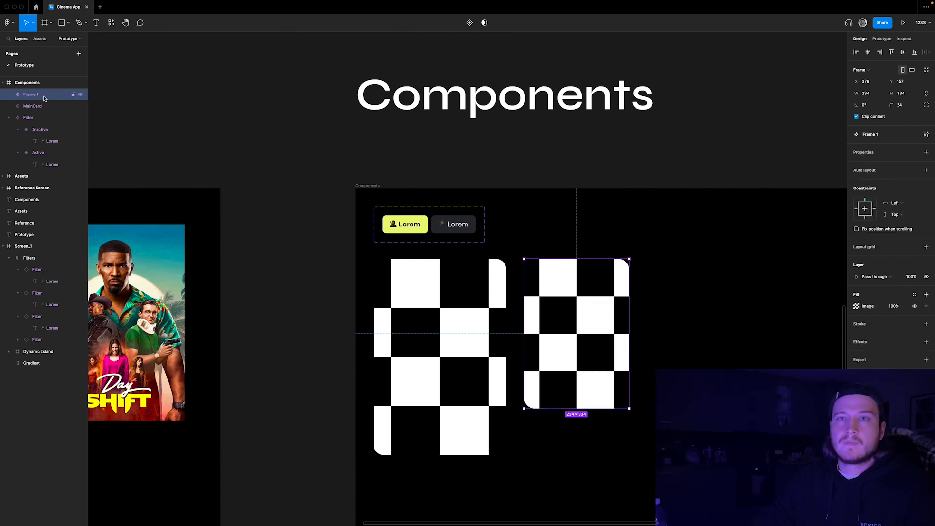
left_click(32, 106)
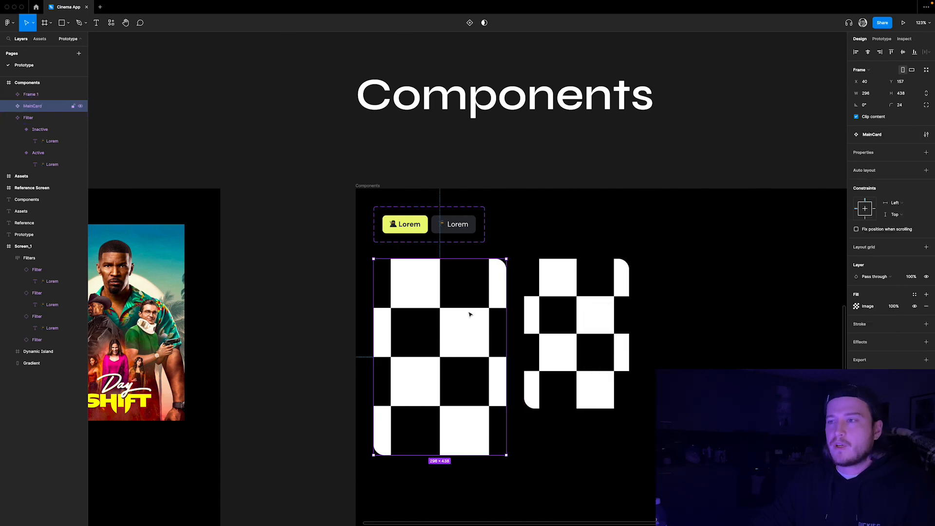
key("shift+1")
scroll(449, 184, "up", 10)
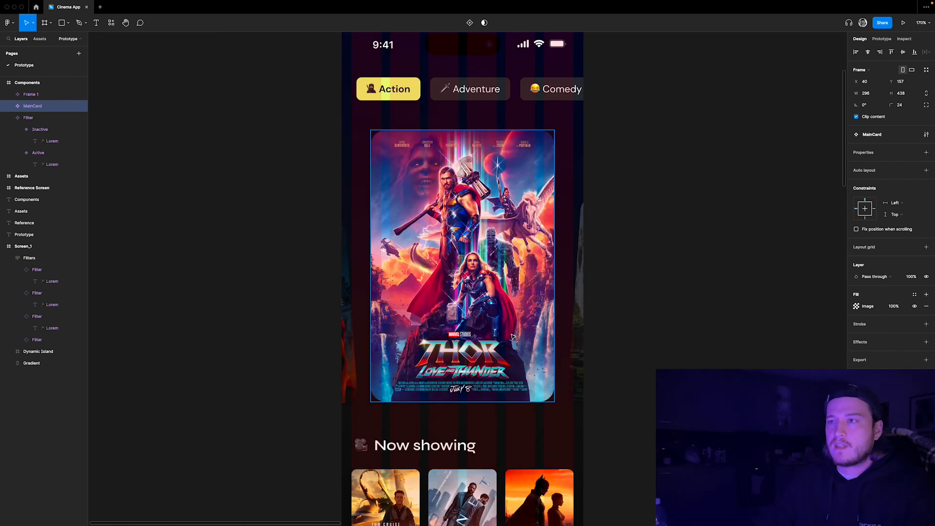
scroll(508, 221, "down", 10)
scroll(599, 465, "up", 2)
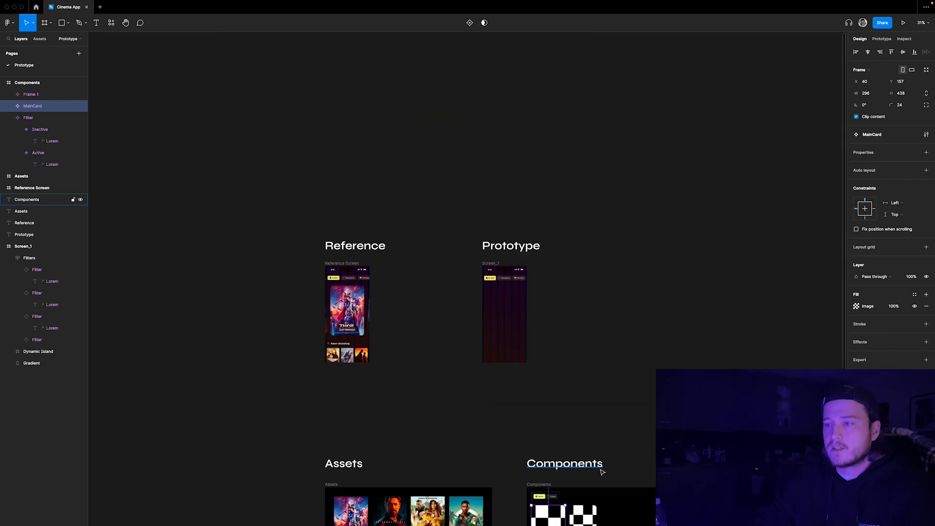
scroll(593, 409, "down", 4)
scroll(581, 316, "up", 6)
scroll(634, 306, "up", 3)
left_click(616, 321, "shift")
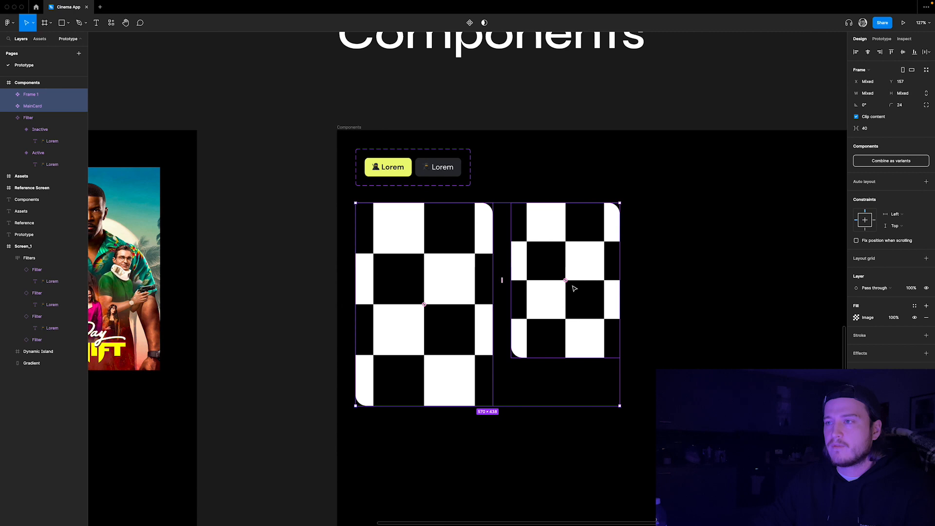
left_click(895, 165)
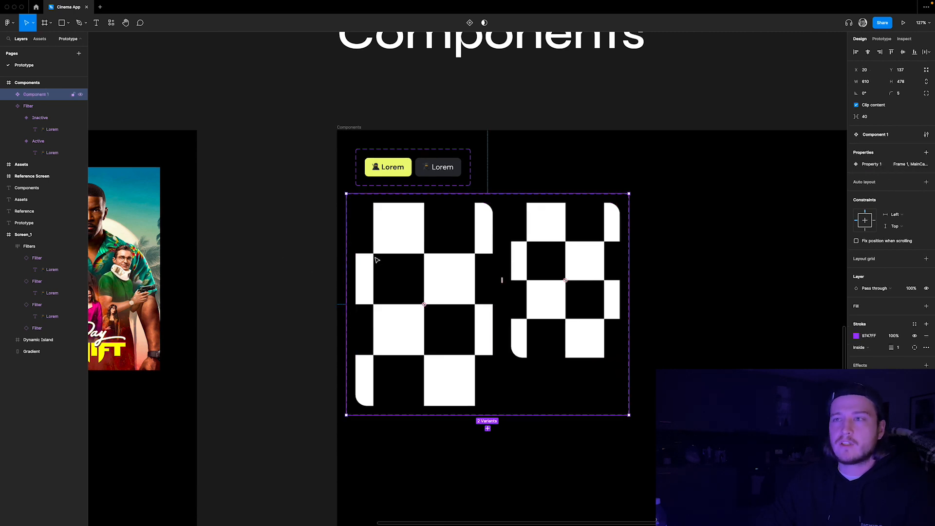
Rename the new card component set as FeaturedCard
double_click(45, 96)
type("FeaturedCard")
key("Return")
Rename the larger card variant as Type=Active
left_click(463, 265)
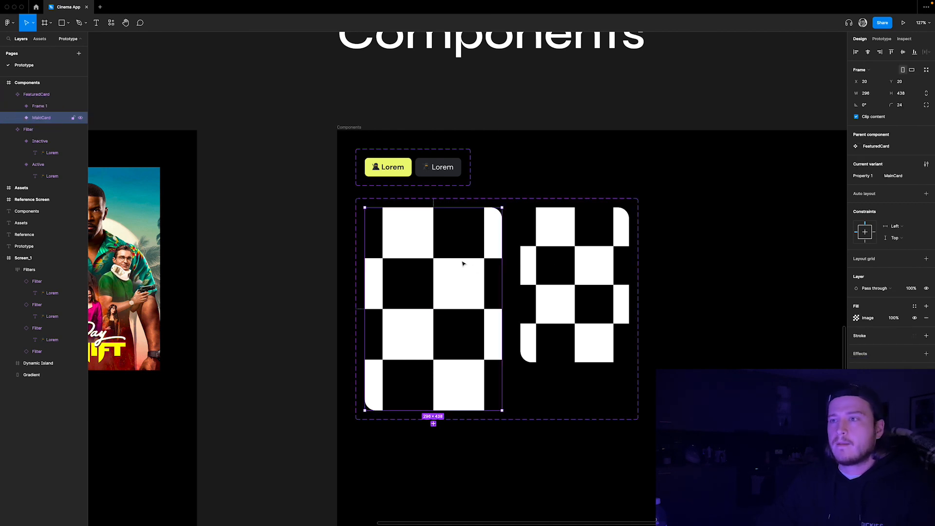
double_click(57, 120)
type("Type=Active")
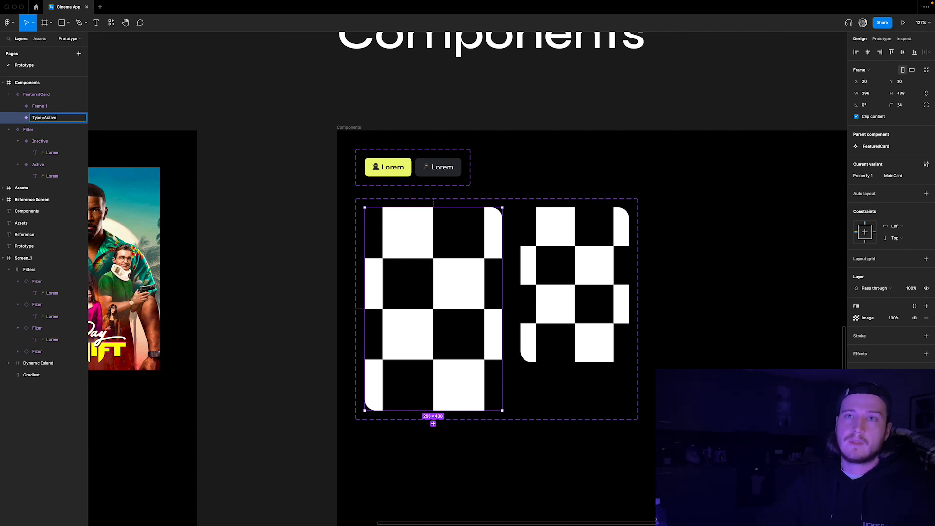
key("Return")
Rename the smaller card variant as Type=Inactive
left_click(568, 278)
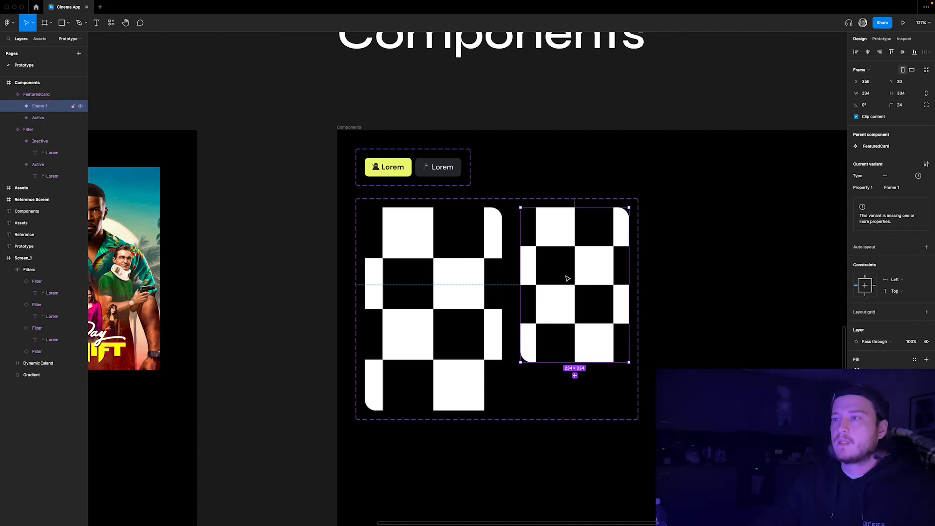
double_click(48, 106)
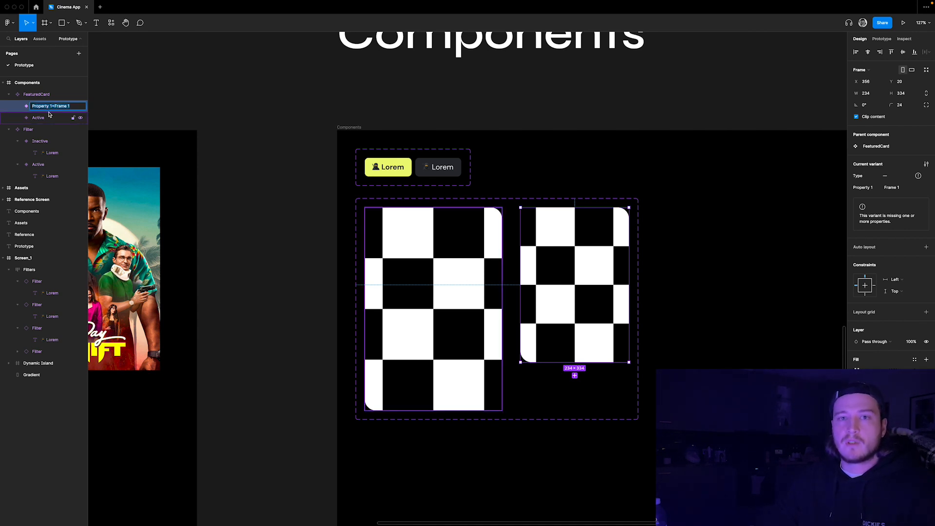
type("Type=Inacti")
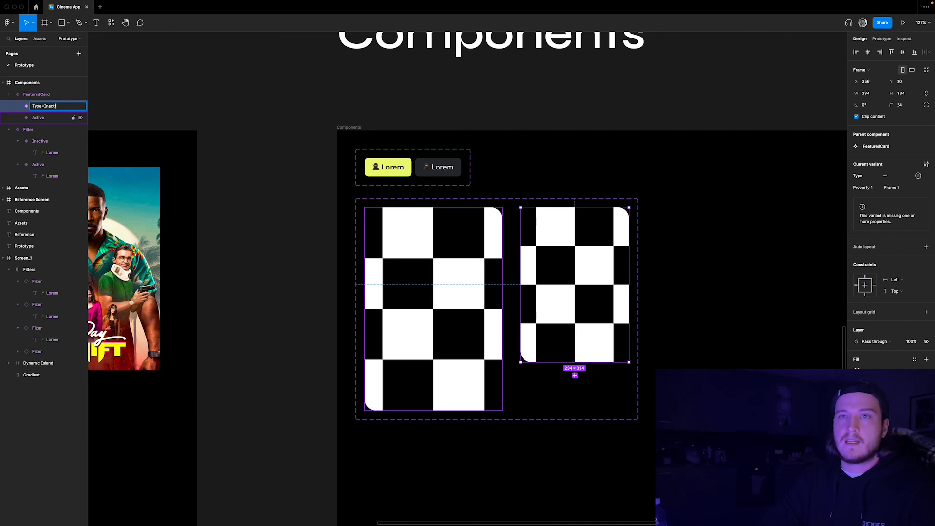
key("Return")
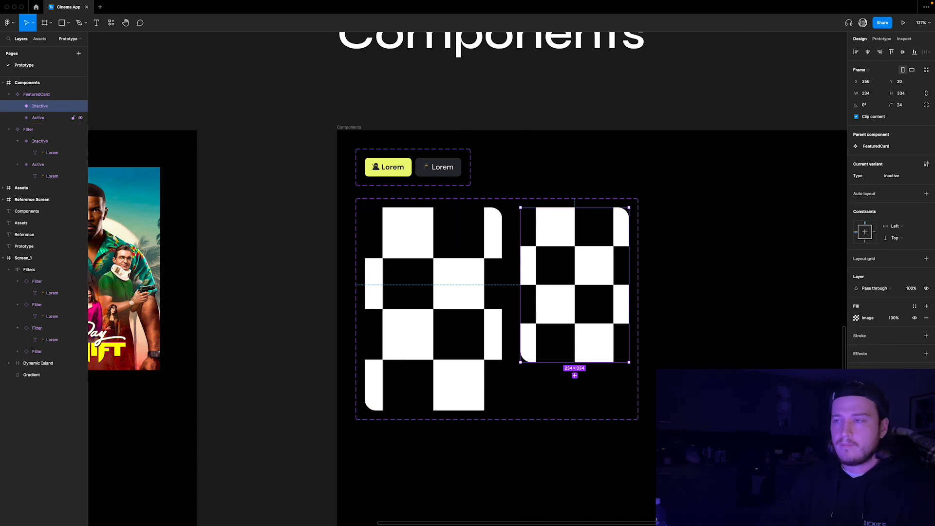
Place a copy of the Active FeaturedCard variant on Screen_1, 24 px below the filter row at X 46
left_click(536, 163)
scroll(569, 219, "down", 5)
left_click(574, 258)
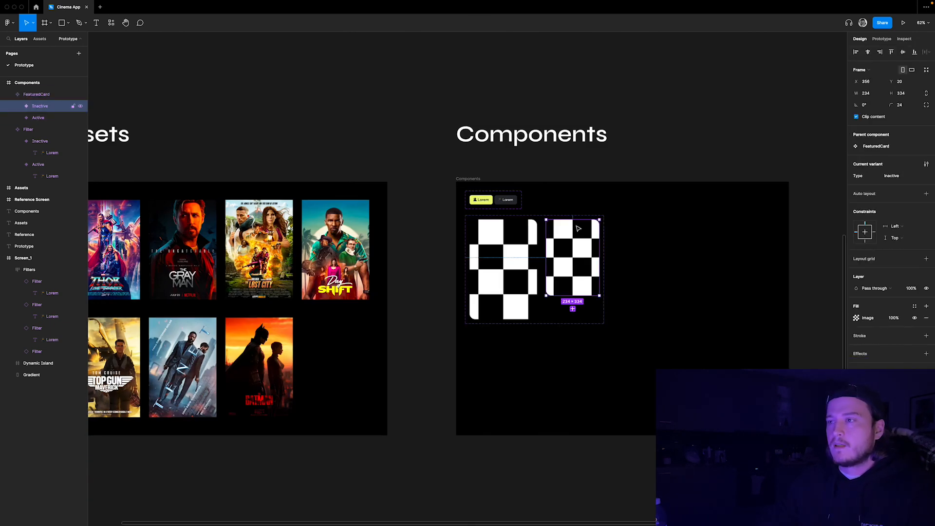
scroll(595, 270, "down", 7)
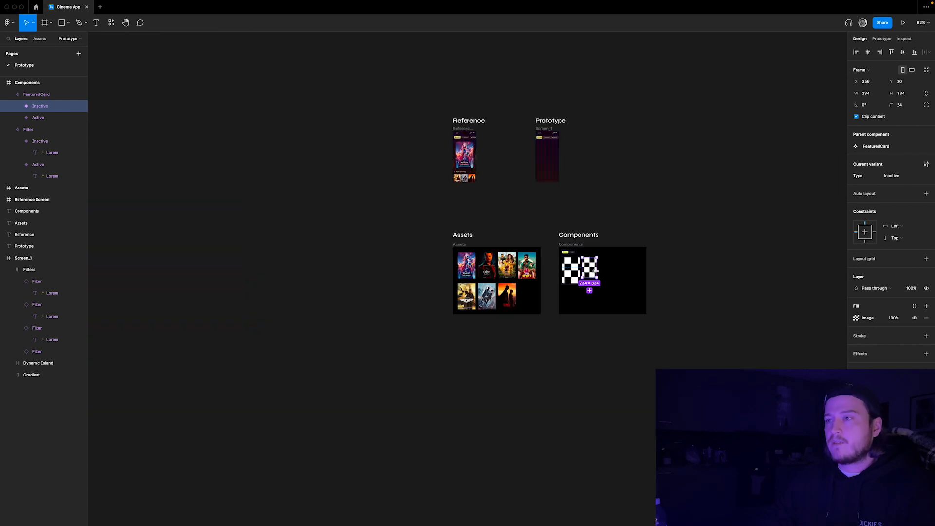
scroll(595, 271, "up", 3)
scroll(580, 396, "up", 7)
left_click(525, 299)
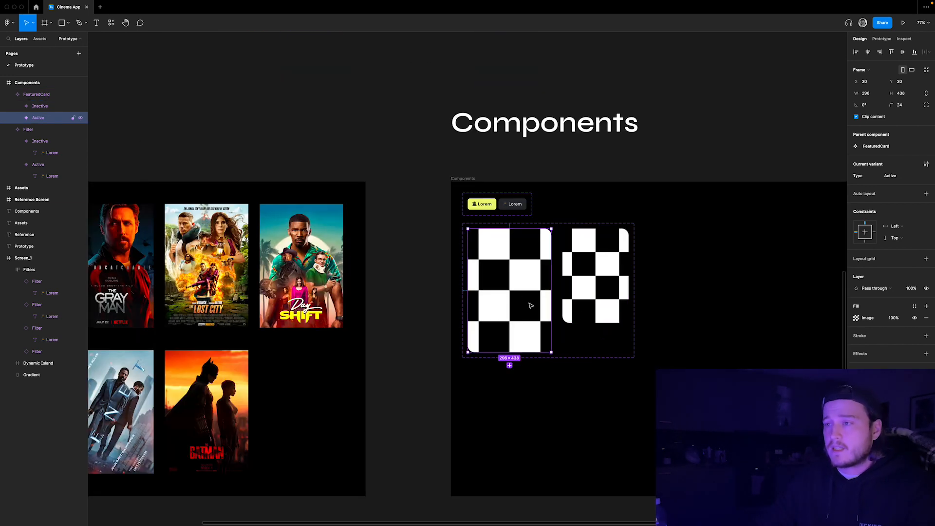
scroll(590, 332, "down", 5)
scroll(590, 334, "up", 3)
scroll(504, 114, "up", 3)
scroll(504, 114, "up", 5)
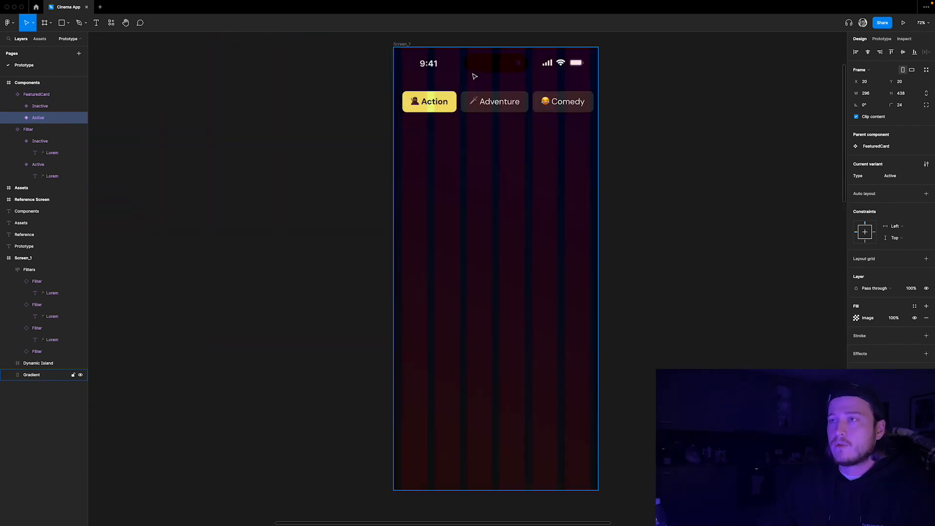
key("ctrl+v")
left_click_drag(489, 190, 503, 257)
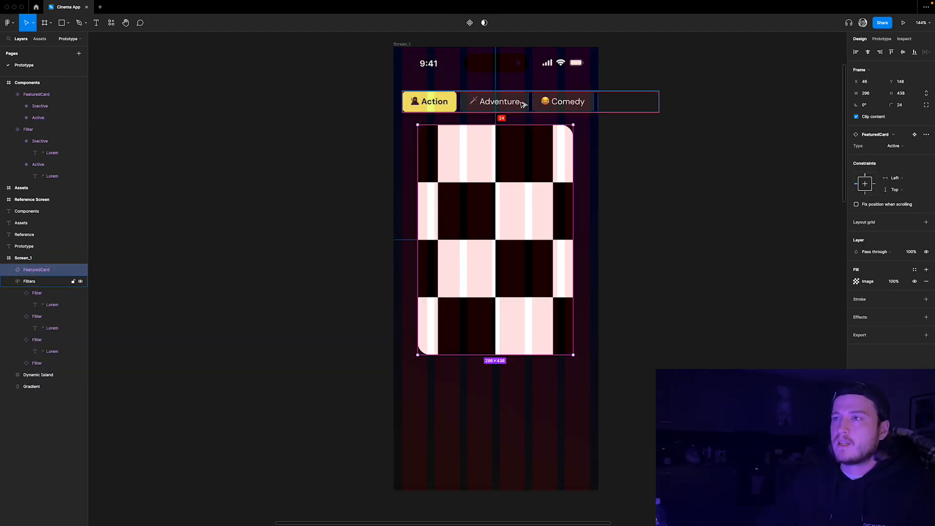
Nudge the FeaturedCard instance on Screen_1 to X 47, Y 172
key("shift+Down")
key("shift+Down")
key("shift+Down")
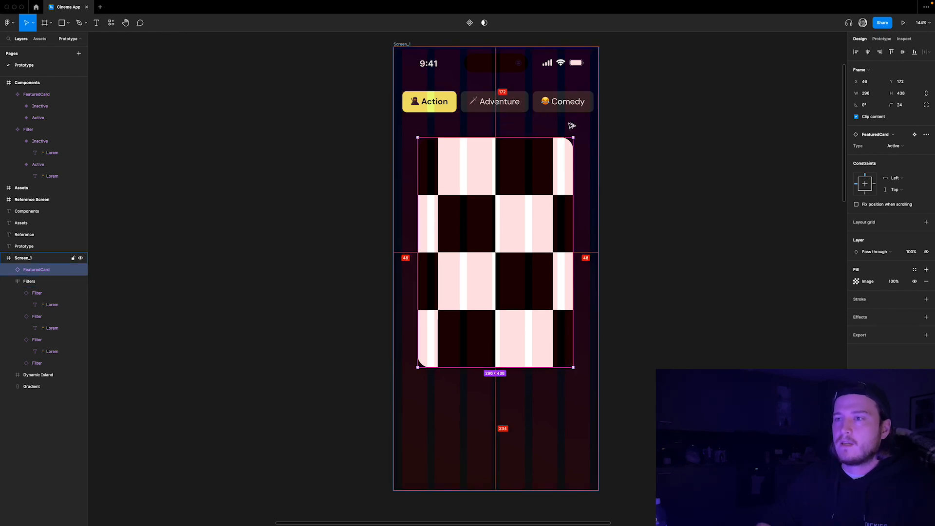
key("Right")
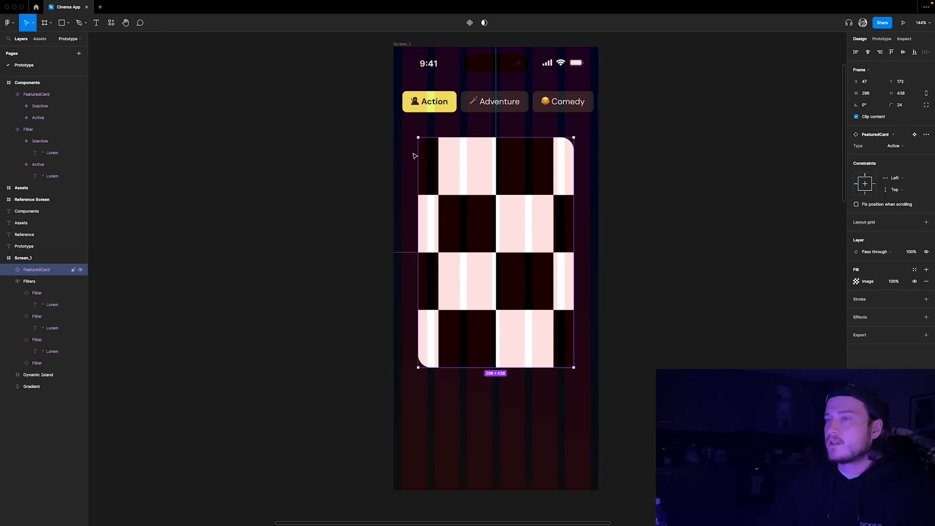
Move the FeaturedCard instance on Screen_1 to X 48 and set the main Active variant's width to 294
key("Right")
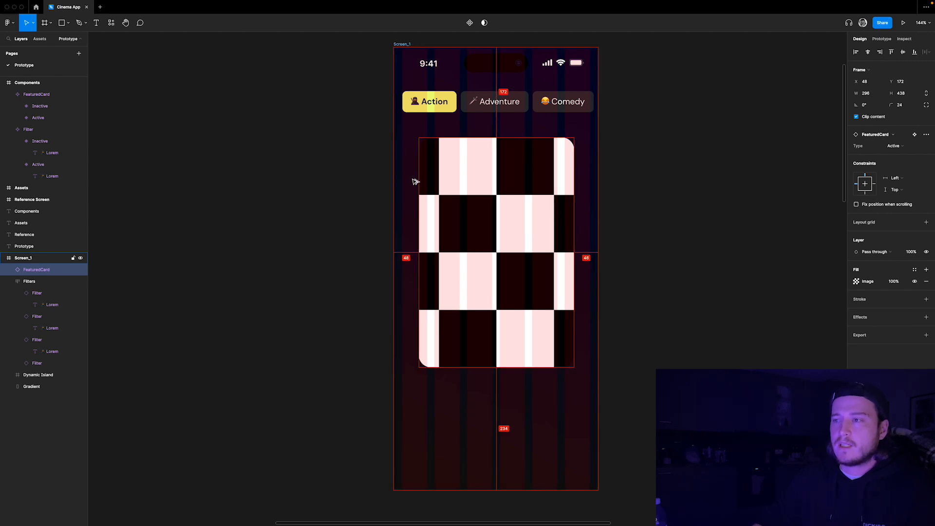
left_click(876, 95)
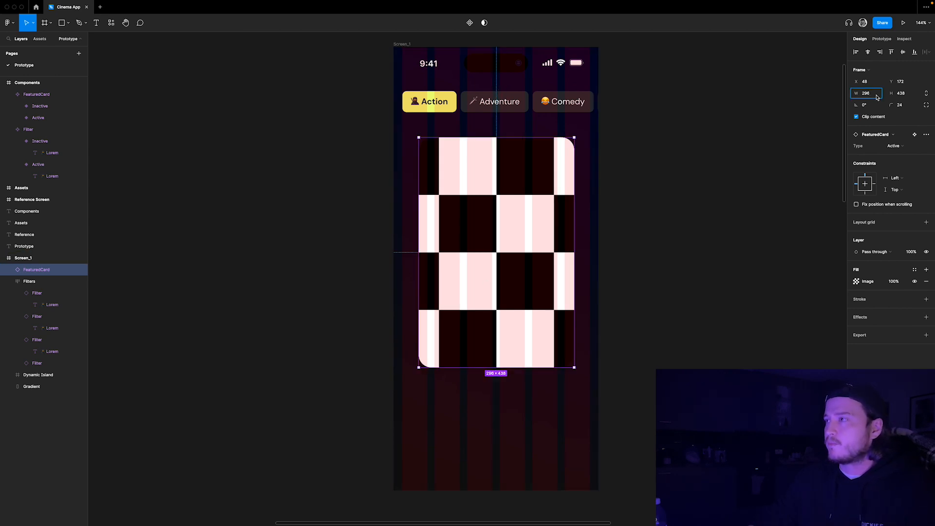
scroll(473, 187, "down", 5)
scroll(473, 186, "down", 3)
scroll(545, 337, "up", 5)
left_click(525, 278)
left_click(524, 277)
left_click(870, 94)
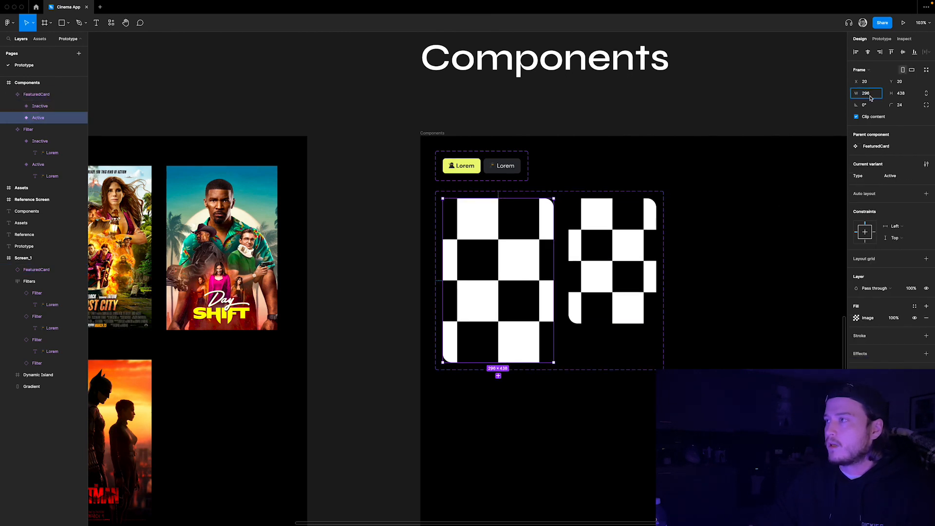
type("294")
key("Return")
scroll(631, 267, "down", 6)
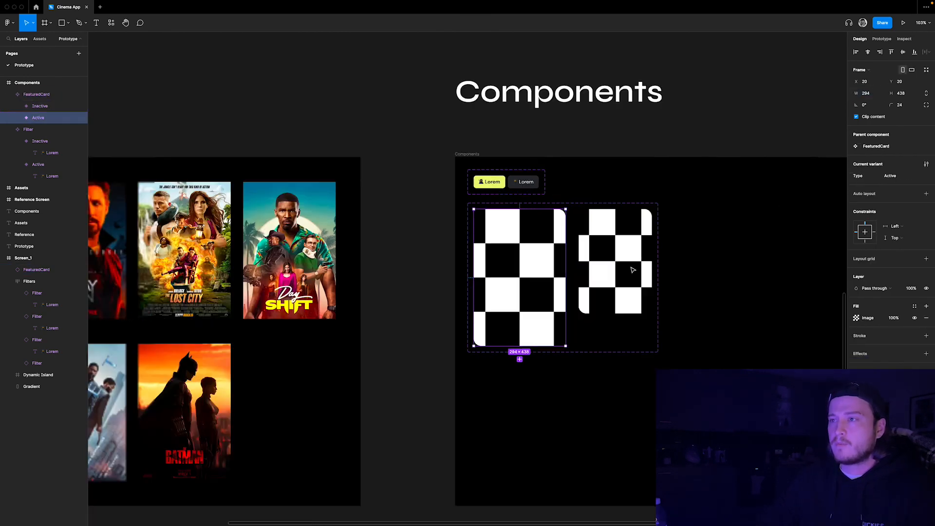
scroll(493, 196, "up", 3)
scroll(492, 196, "up", 5)
left_click(502, 217)
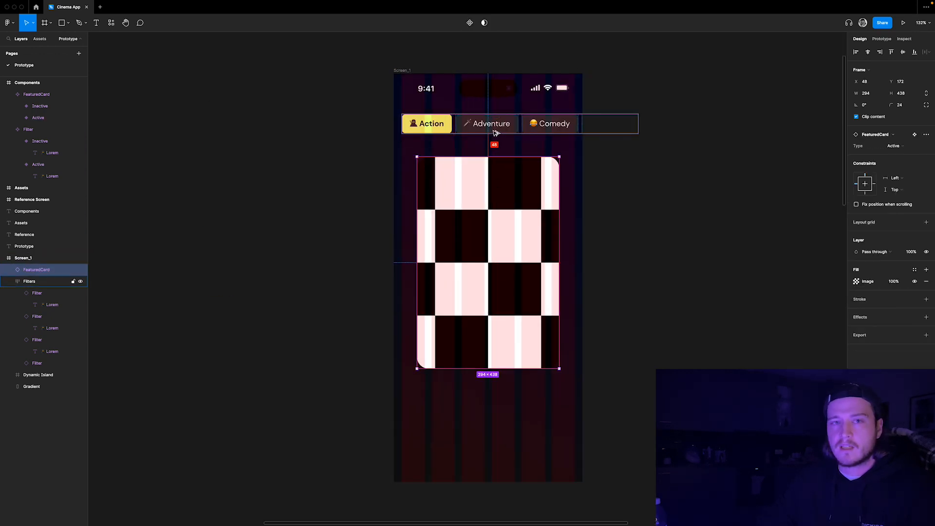
Copy the Thor poster's properties from Assets and paste them onto the FeaturedCard instance on Screen_1
left_click(664, 190)
scroll(450, 125, "down", 7)
scroll(622, 174, "down", 2)
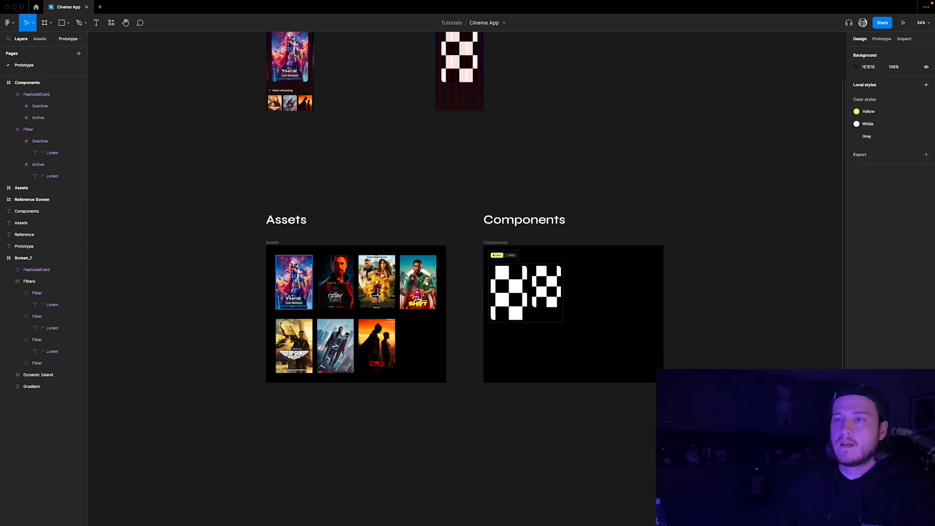
scroll(264, 288, "up", 5)
left_click(353, 260)
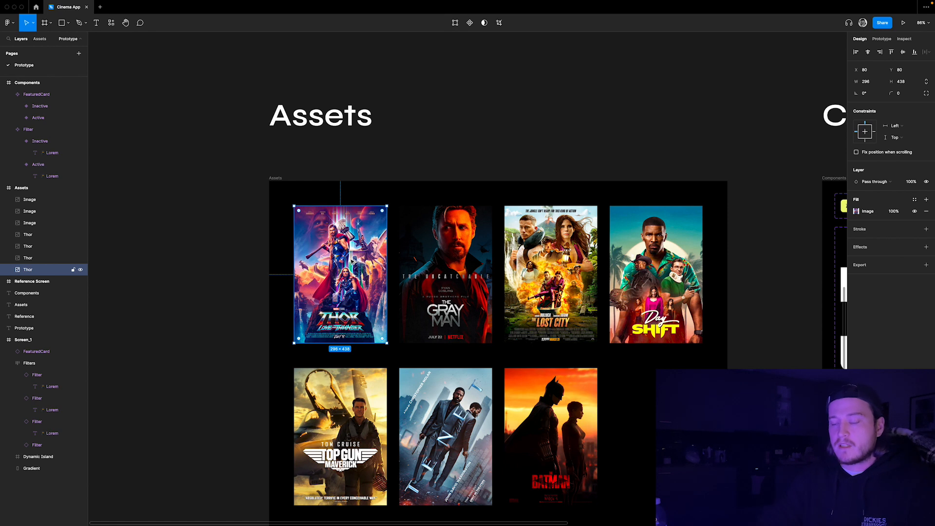
scroll(487, 328, "down", 5)
scroll(591, 159, "up", 8)
left_click(564, 149)
scroll(575, 161, "down", 4)
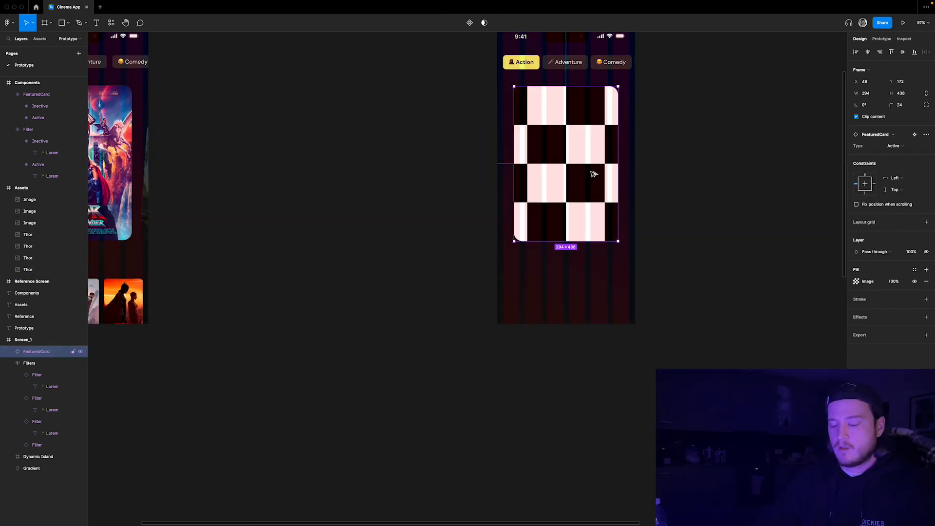
key("super+alt+v")
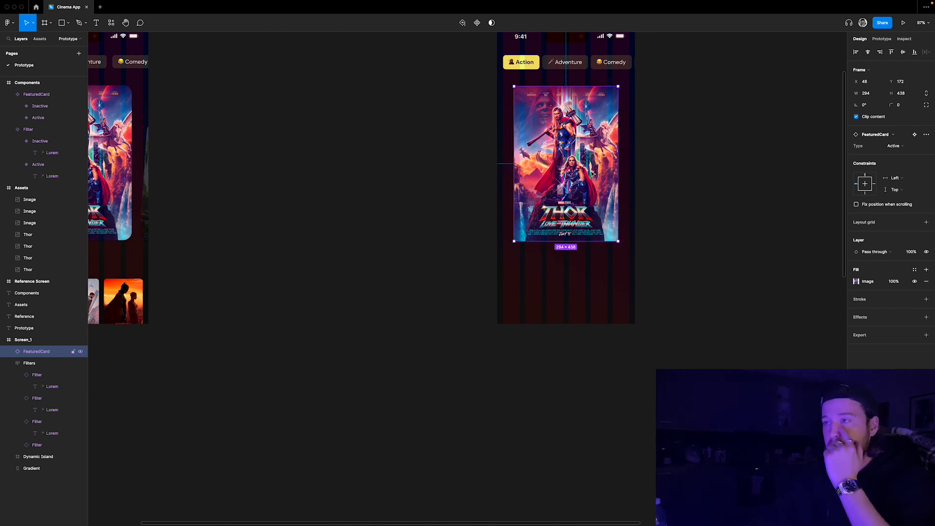
Remove the image fill from the Active variant of the main FeaturedCard component
scroll(441, 145, "down", 2)
scroll(442, 145, "up", 1)
left_click(596, 103)
scroll(586, 89, "up", 4)
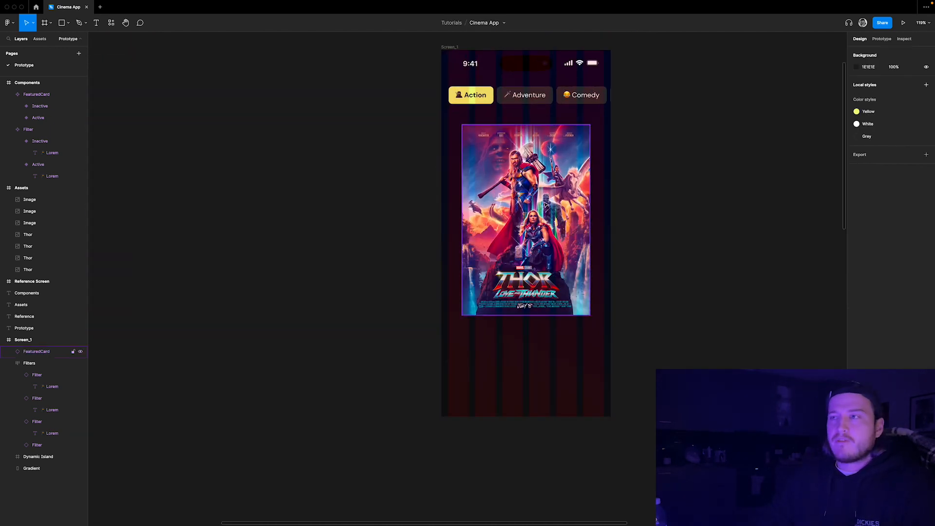
left_click(546, 201)
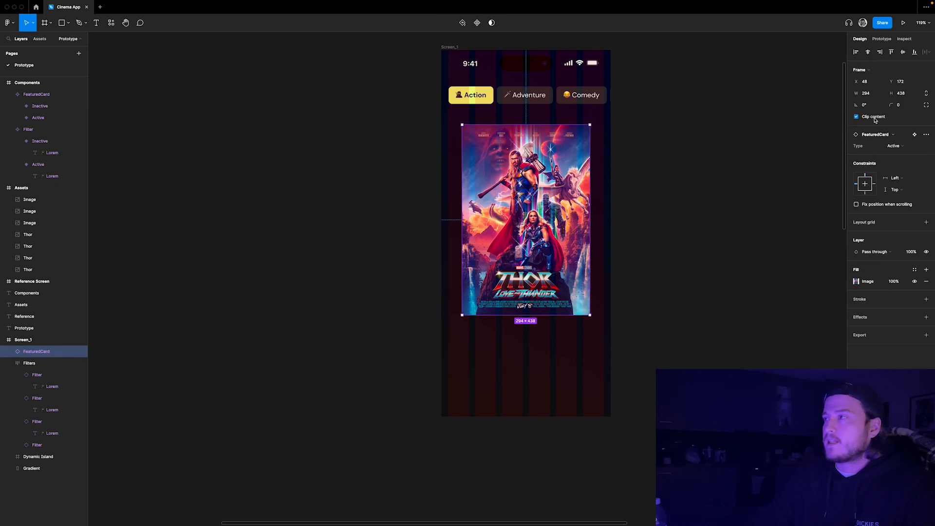
scroll(497, 116, "down", 5)
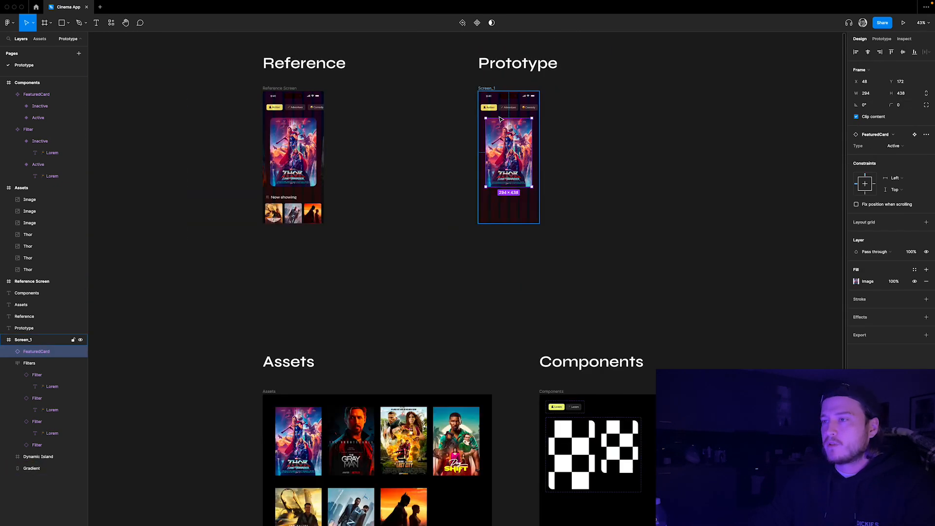
scroll(595, 411, "down", 3)
scroll(592, 390, "up", 6)
left_click(557, 248)
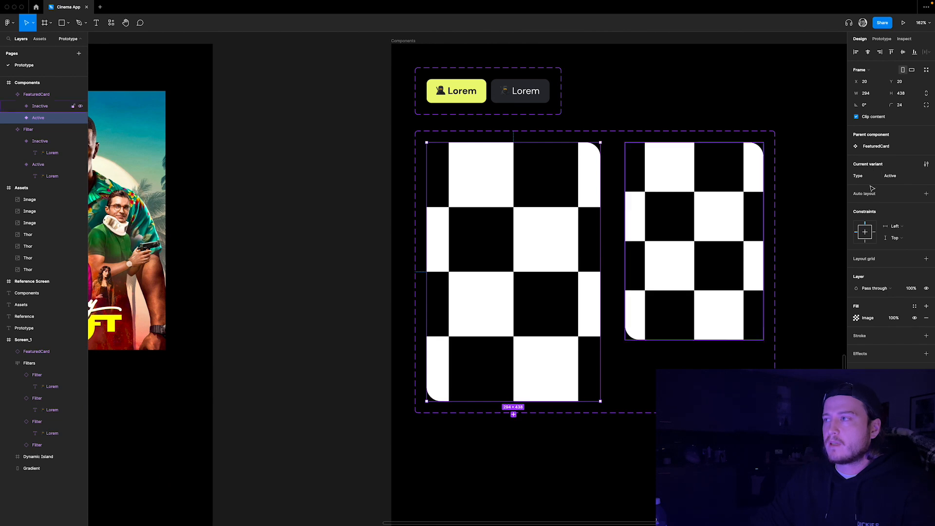
scroll(633, 231, "down", 2)
scroll(627, 259, "up", 5)
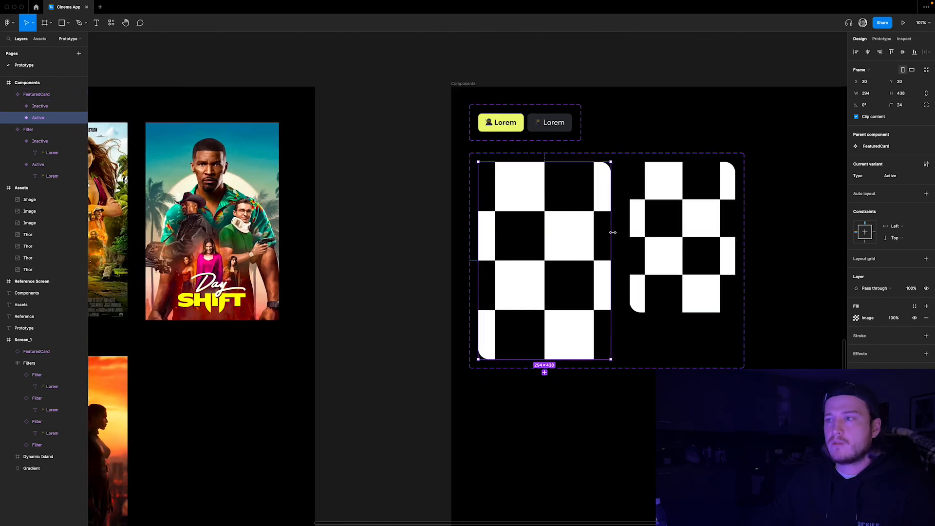
left_click(927, 318)
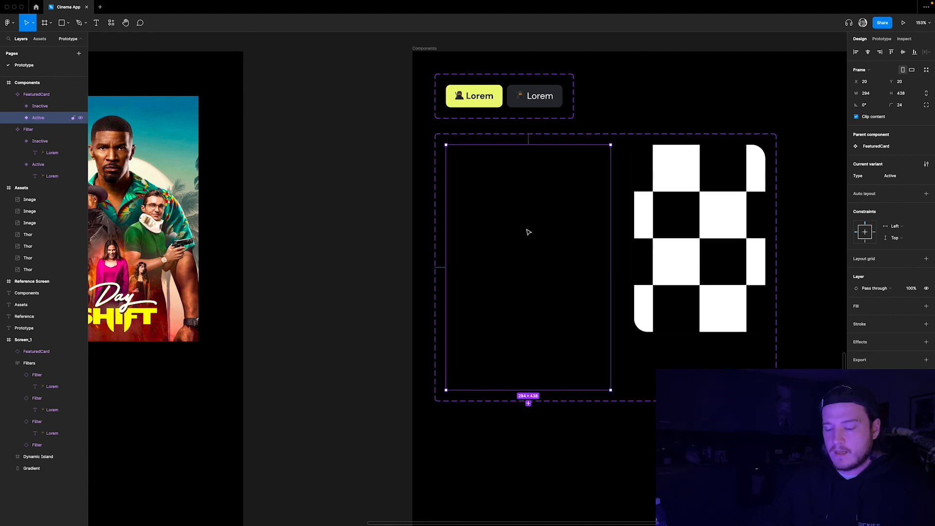
Draw a rectangle over the Active FeaturedCard variant and set its size to 296 × 438
key("r")
mouse_move(446, 145)
left_mouse_down()
mouse_move(474, 186)
mouse_move(612, 235)
mouse_move(618, 391)
mouse_move(611, 381)
left_mouse_up()
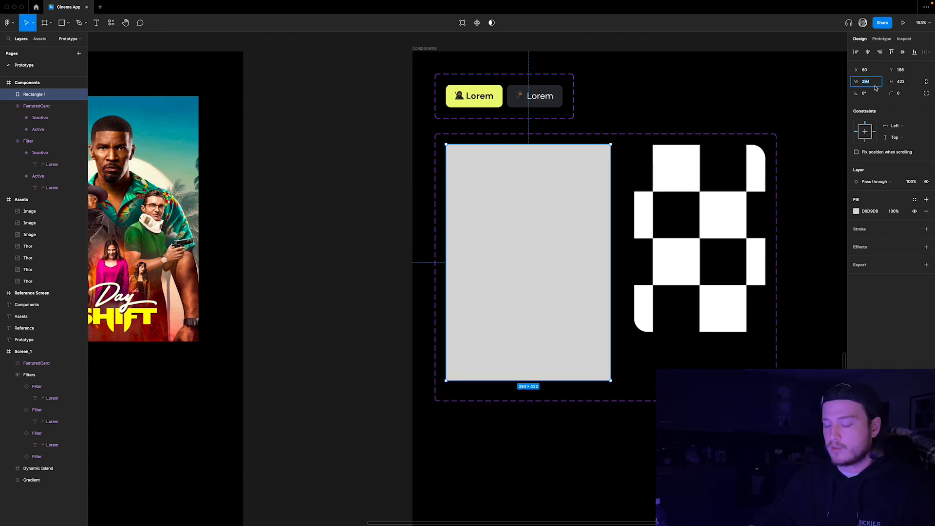
key("Return")
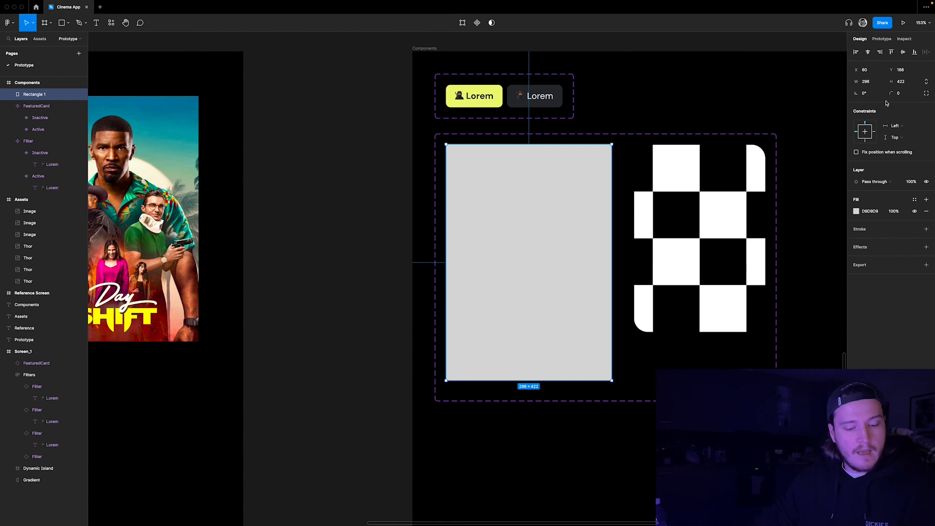
type("43")
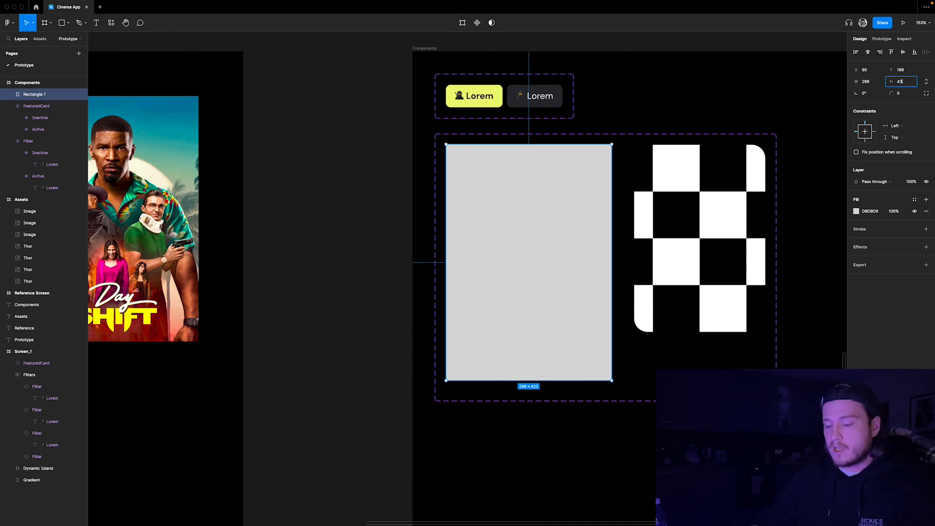
type("8")
key("Return")
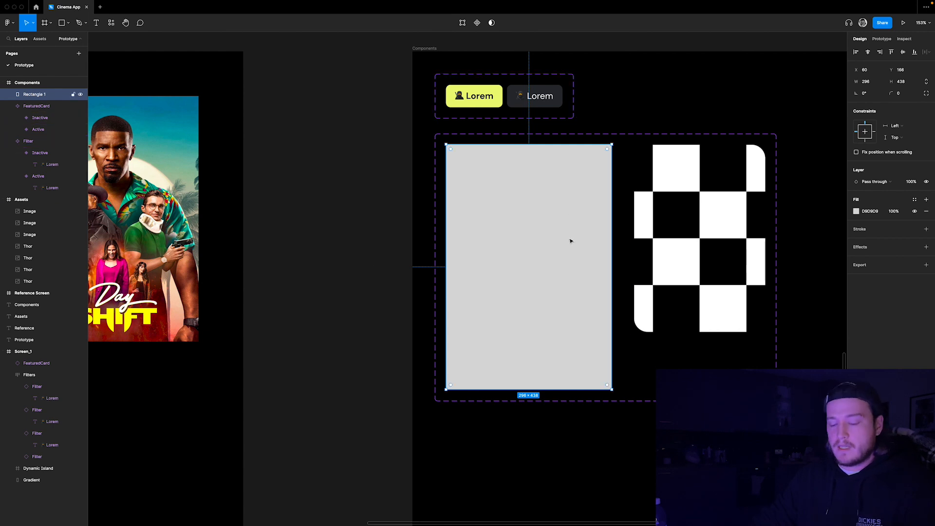
Cut the rectangle, paste it inside the Active variant and move it over the card area
key("BackSpace")
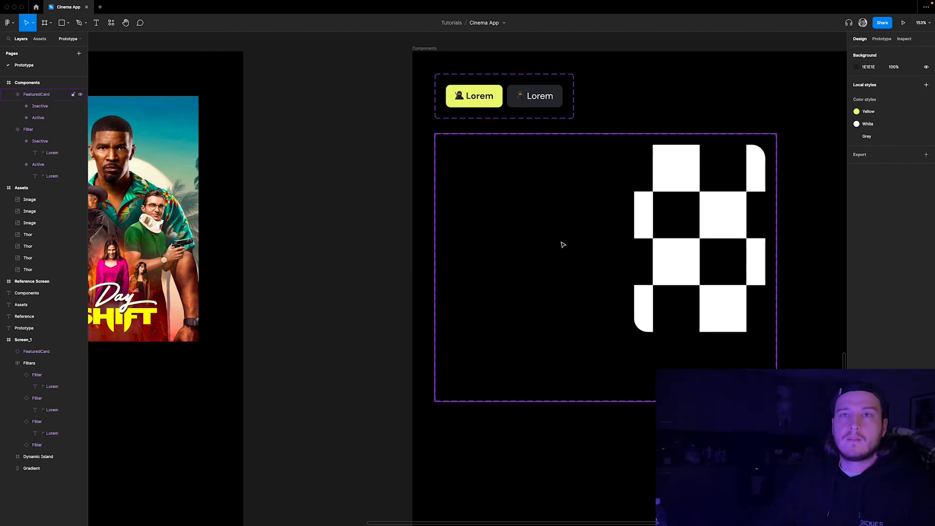
double_click(485, 250)
key("super+v")
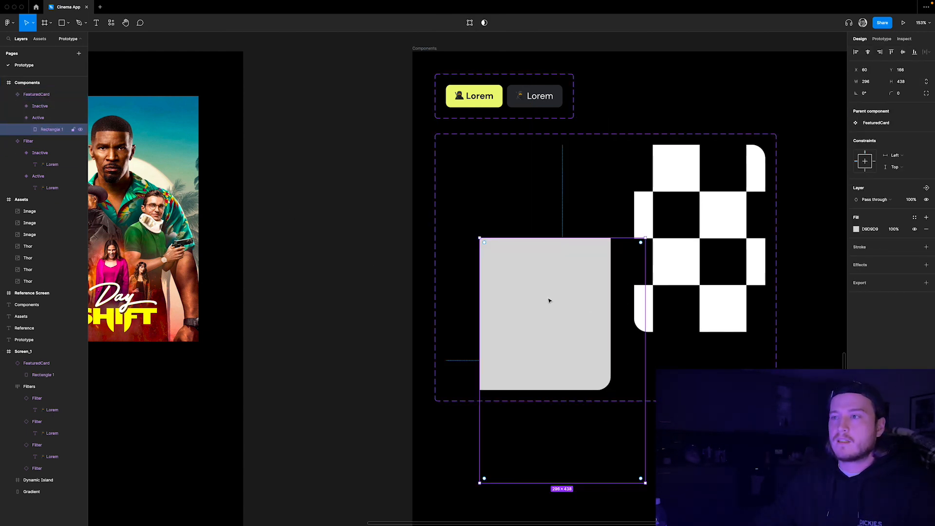
left_click_drag(546, 299, 498, 203)
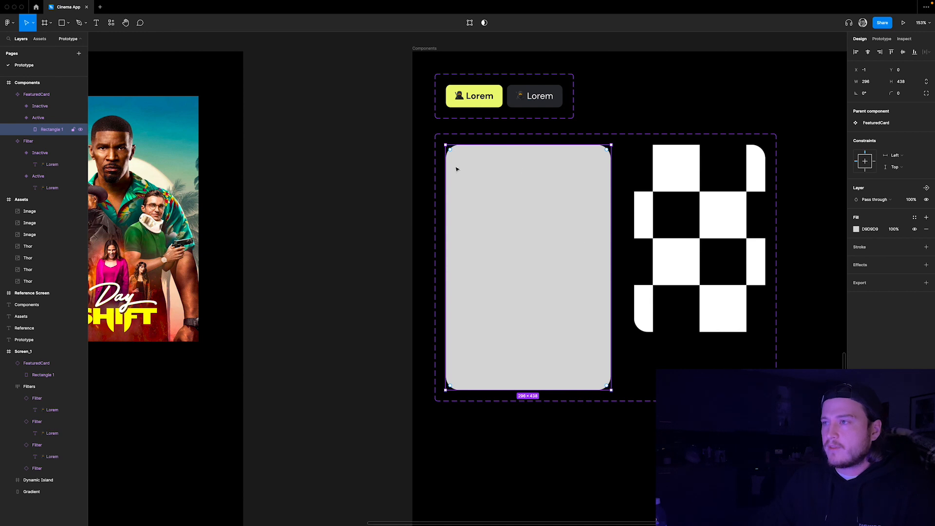
Trim the rectangle's side edges to fit the Active variant at X 0 with a width of 294
scroll(460, 171, "up", 5)
left_click_drag(417, 185, 418, 186)
scroll(418, 186, "down", 5)
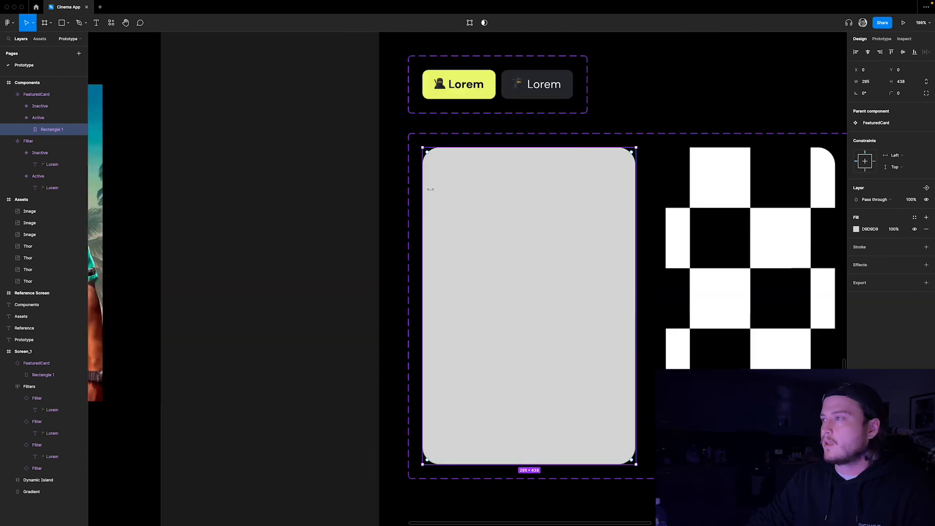
scroll(622, 211, "up", 10)
left_click_drag(687, 192, 684, 191)
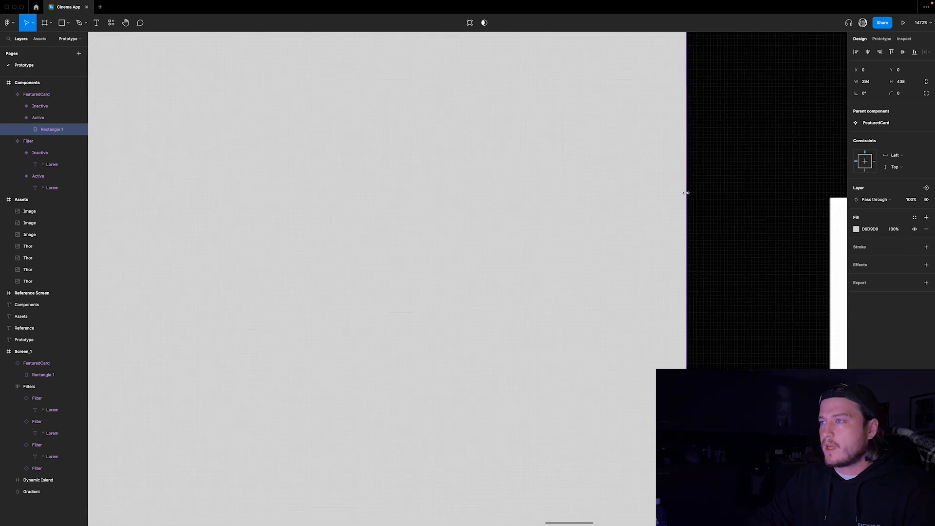
scroll(684, 192, "down", 10)
Rename the rectangle layer inside the Active variant as Image
double_click(57, 133)
type("Image")
key("Return")
Remove the Inactive variant's image fill and draw a rectangle about 128 × 154 inside it at X 0, Y 0
scroll(274, 149, "down", 4)
scroll(433, 141, "up", 4)
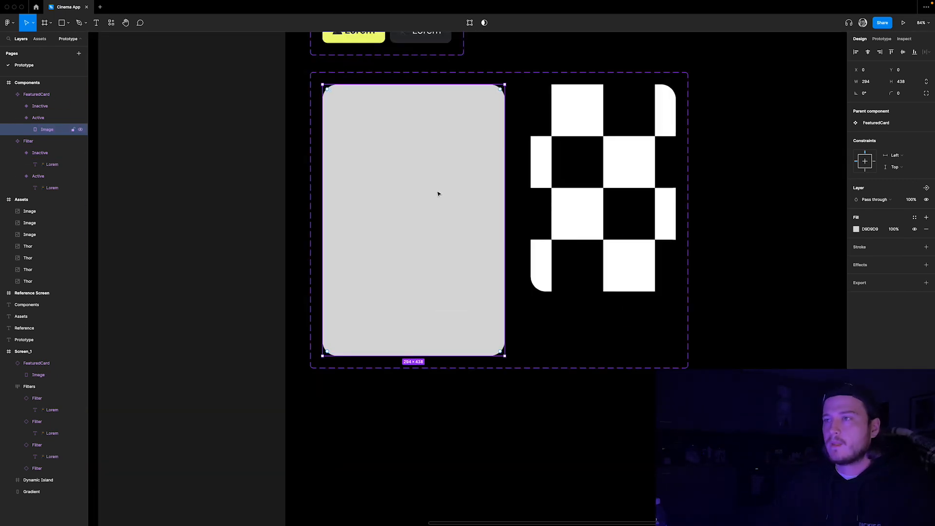
left_click(616, 194)
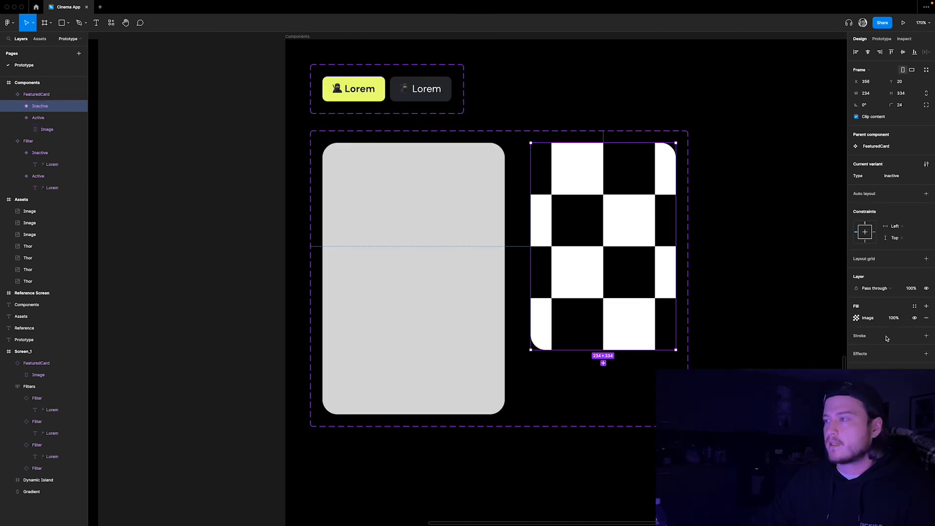
left_click(926, 318)
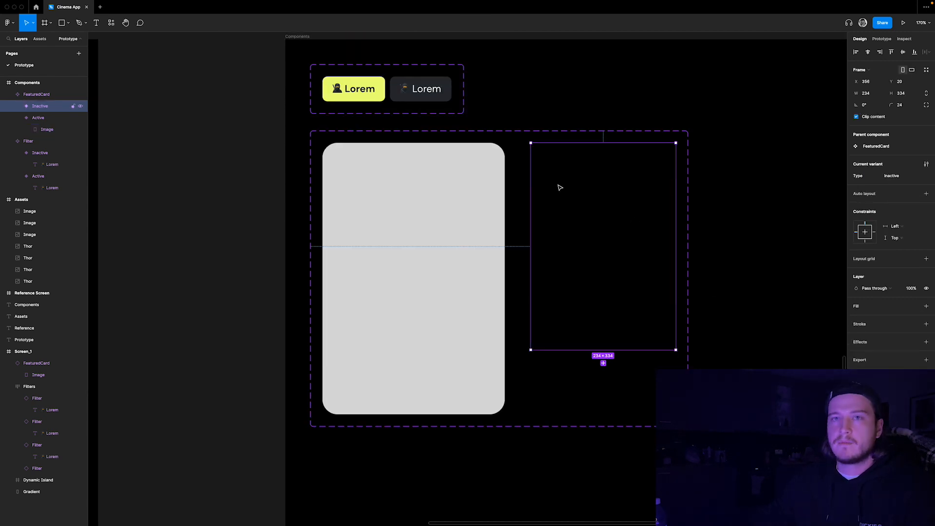
key("r")
left_click_drag(539, 165, 618, 260)
left_click_drag(563, 190, 560, 168)
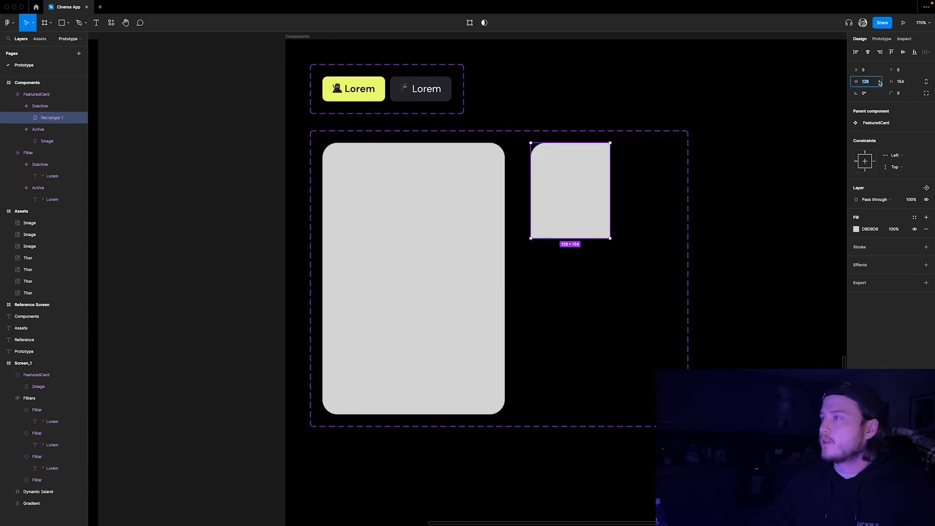
Set the Inactive variant's rectangle to 234 wide and 334 high
type("4")
key("Return")
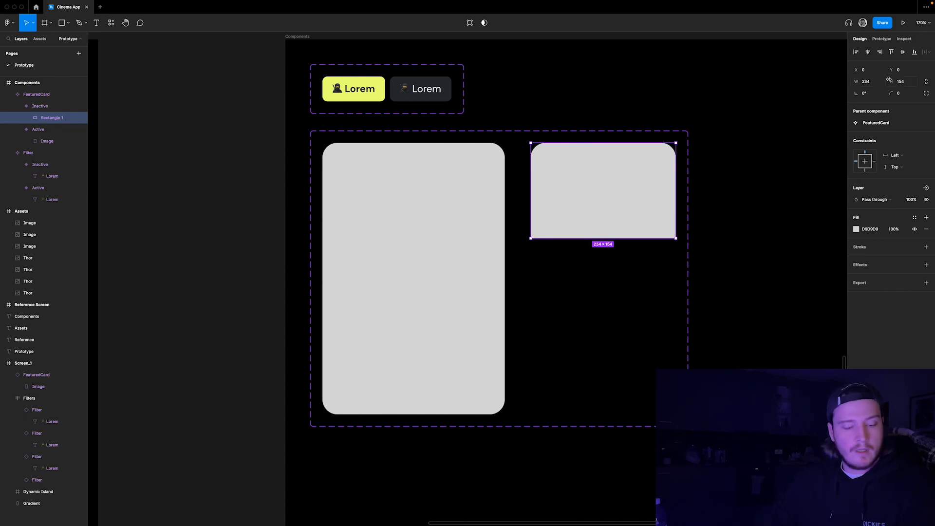
type("334")
key("Return")
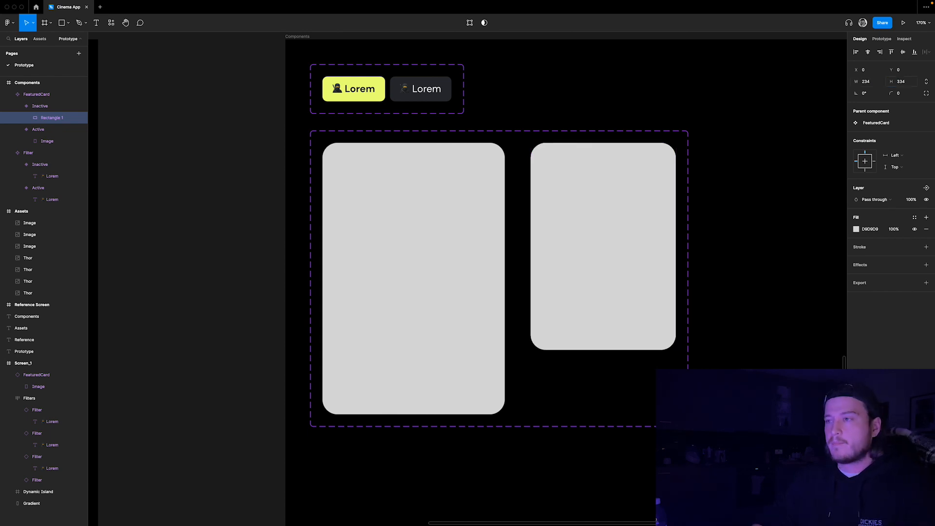
Change the fill type of the Inactive variant's rectangle from Solid to Image
left_click(856, 228)
left_click(769, 231)
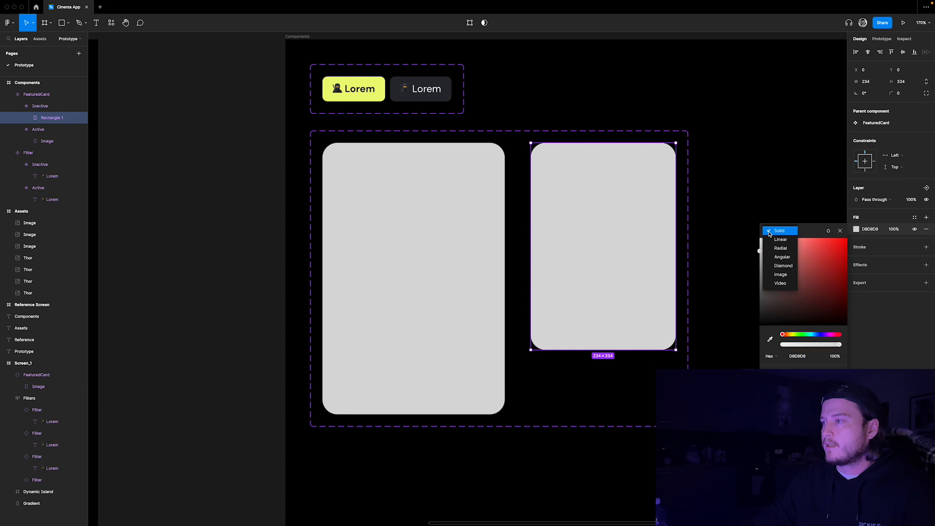
left_click(781, 275)
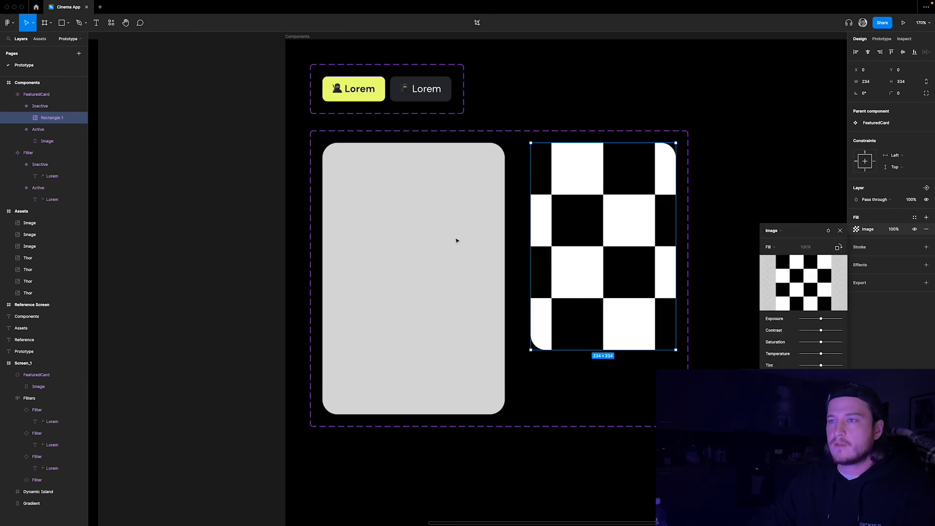
left_click(840, 231)
Rename the rectangle layer inside the Inactive variant as Image
double_click(54, 121)
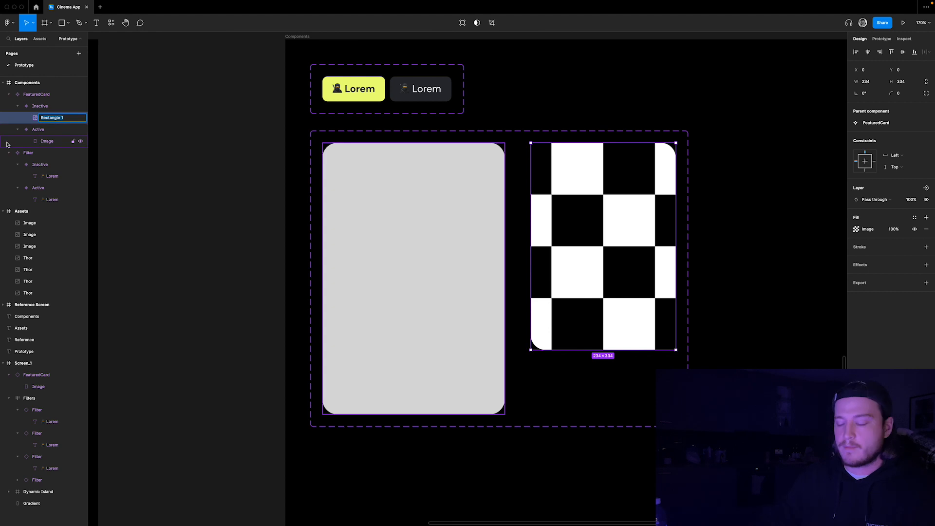
type("Image")
key("Return")
Change the fill type of the Active variant's Image layer from Solid to Image
left_click(452, 223)
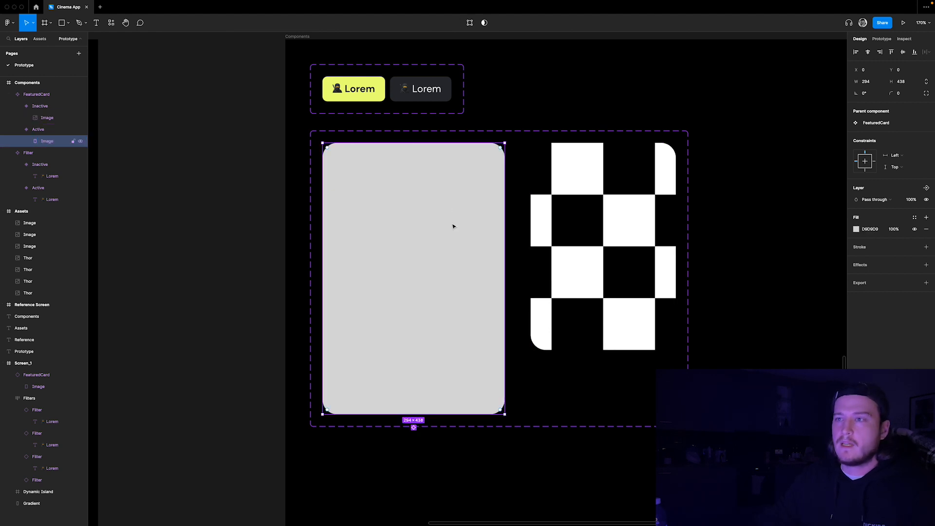
left_click(856, 229)
left_click(779, 231)
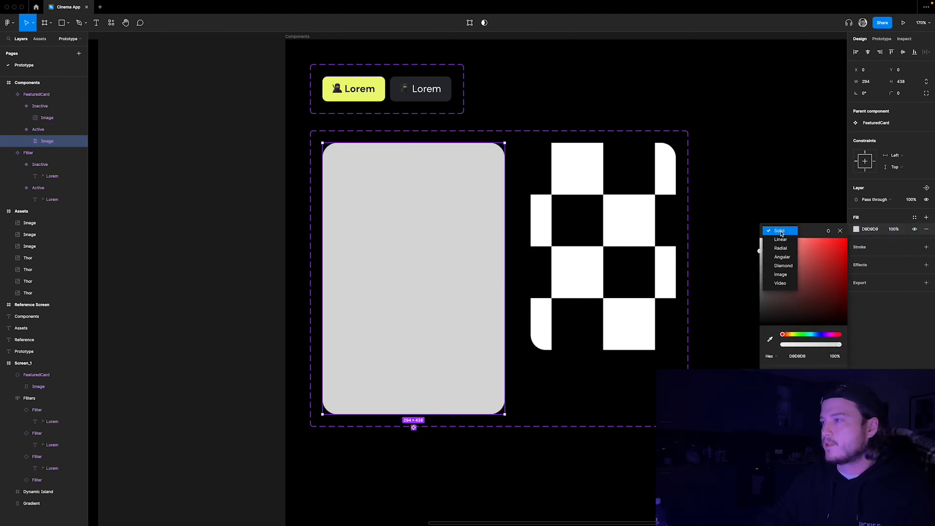
left_click(780, 274)
scroll(526, 312, "down", 2)
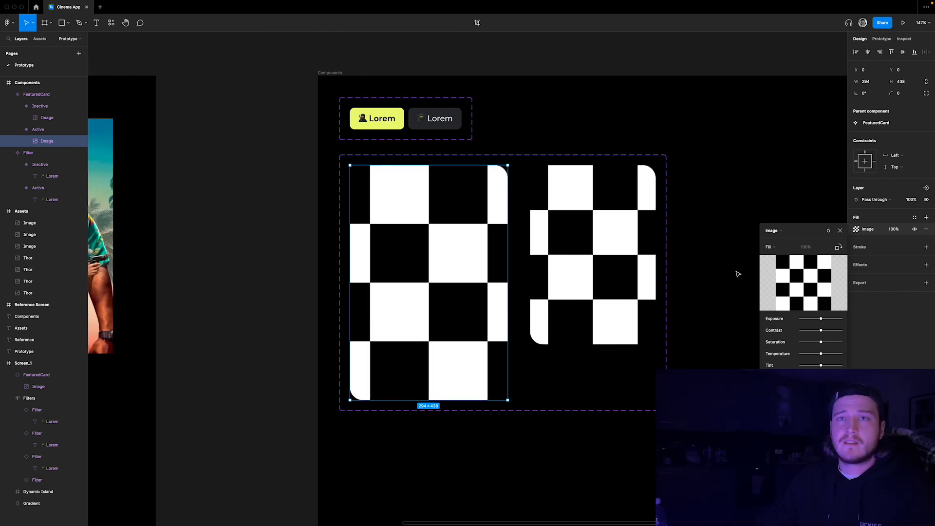
left_click(842, 230)
scroll(510, 248, "down", 4)
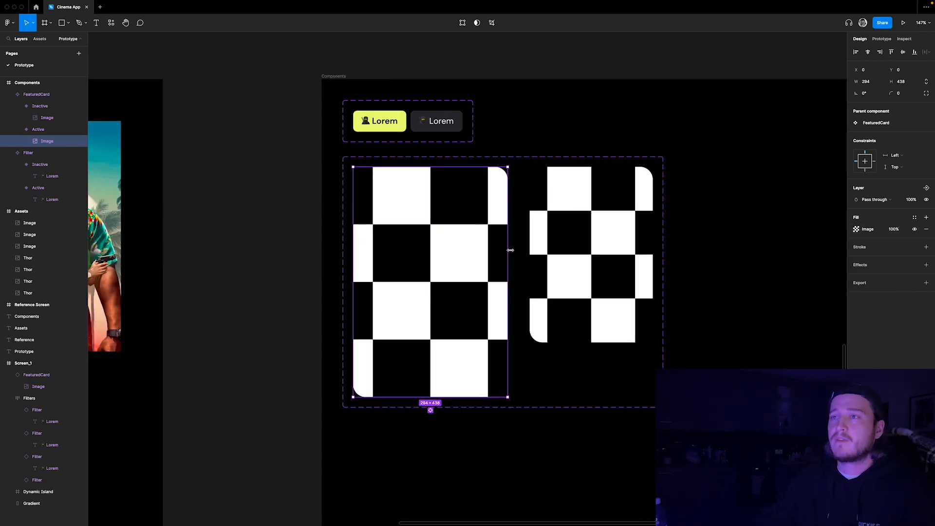
left_click(517, 126)
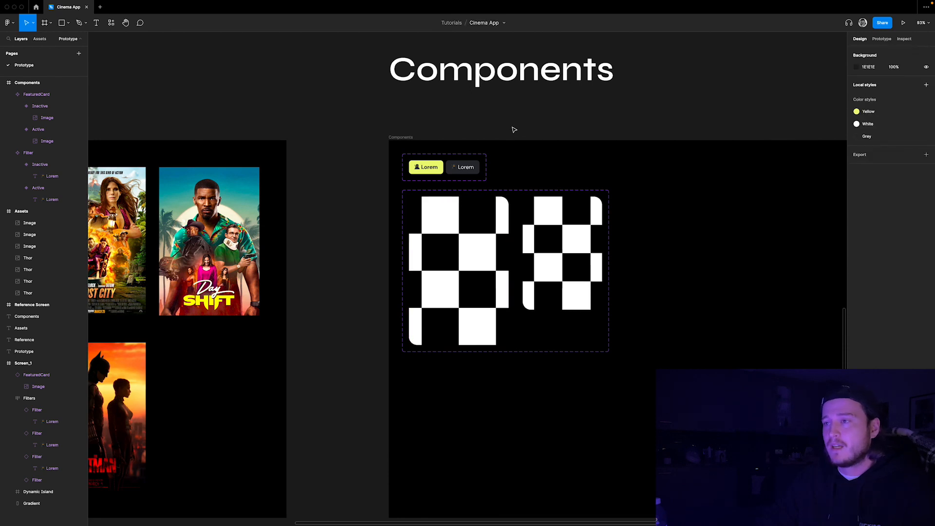
Reset all changes on the FeaturedCard instance in Screen_1
scroll(587, 277, "down", 4)
scroll(589, 279, "up", 5)
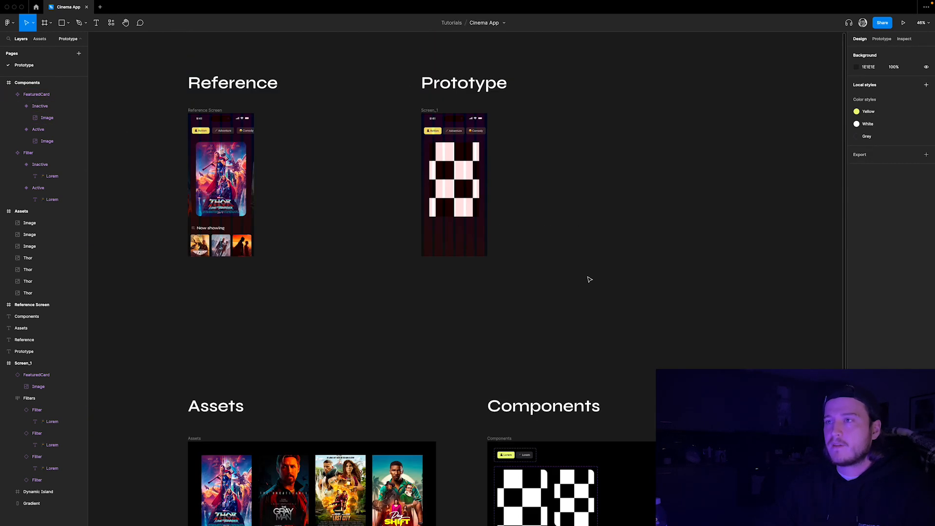
scroll(567, 335, "down", 3)
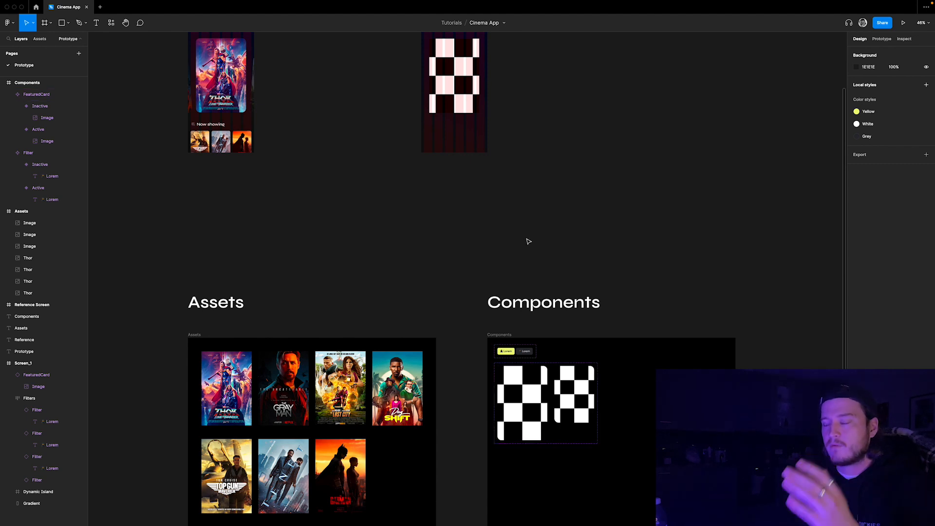
scroll(550, 240, "up", 3)
scroll(426, 157, "up", 6)
left_click(560, 182)
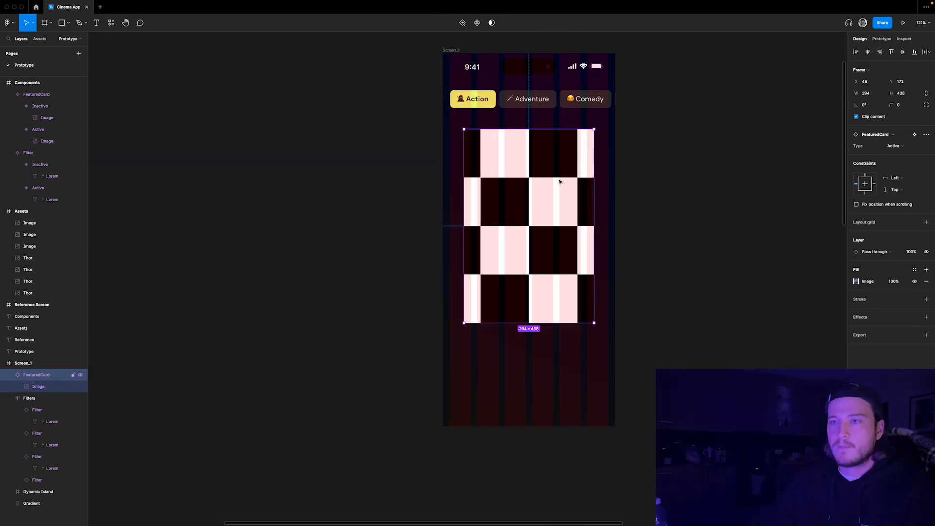
right_click(558, 181)
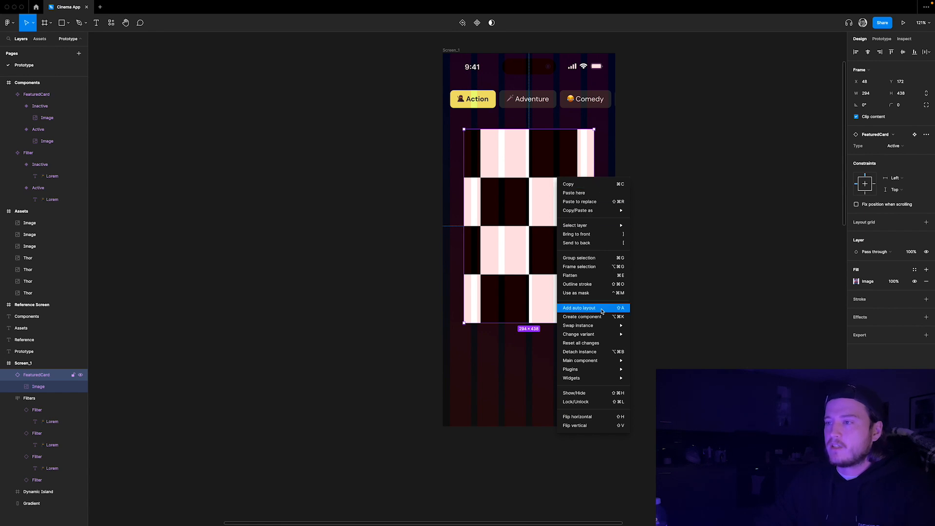
left_click(594, 344)
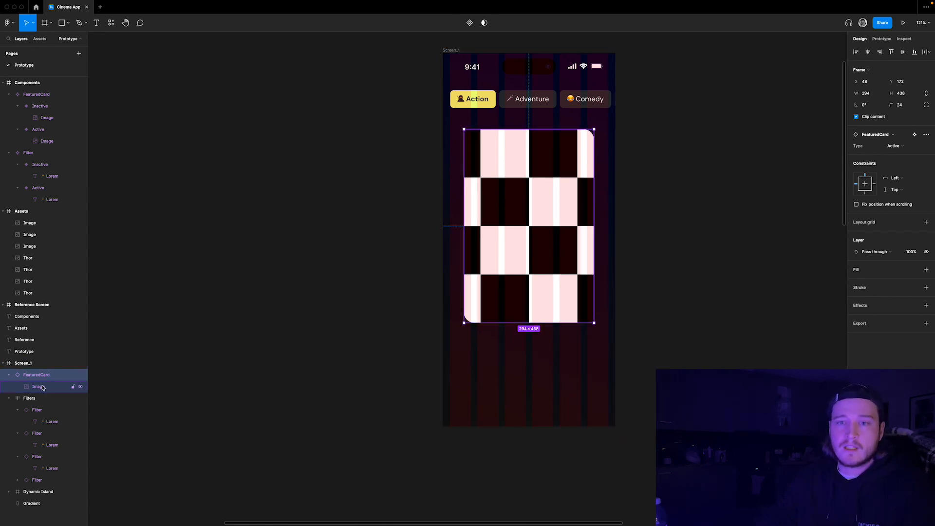
Copy the Thor poster's properties from Assets and paste them onto the Image layer of Screen_1's FeaturedCard
scroll(615, 251, "down", 5)
scroll(597, 268, "down", 3)
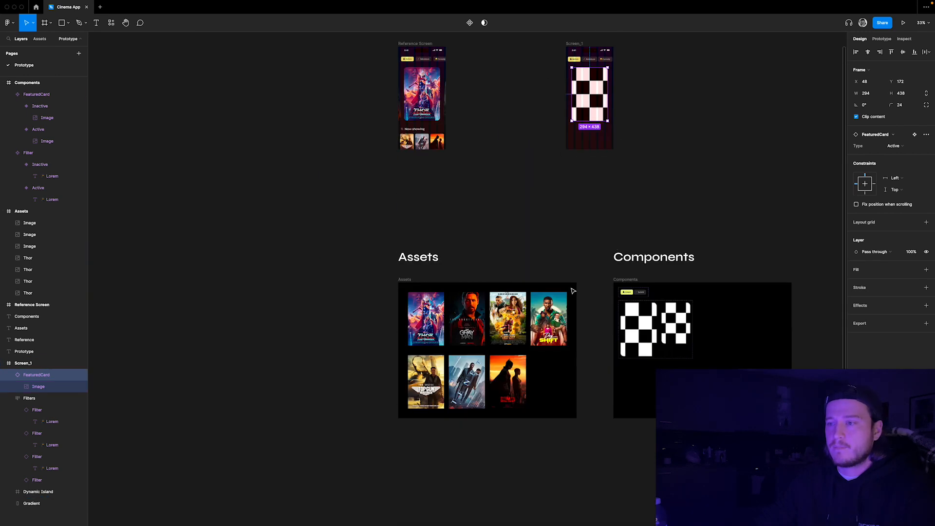
scroll(468, 336, "up", 4)
left_click(370, 294)
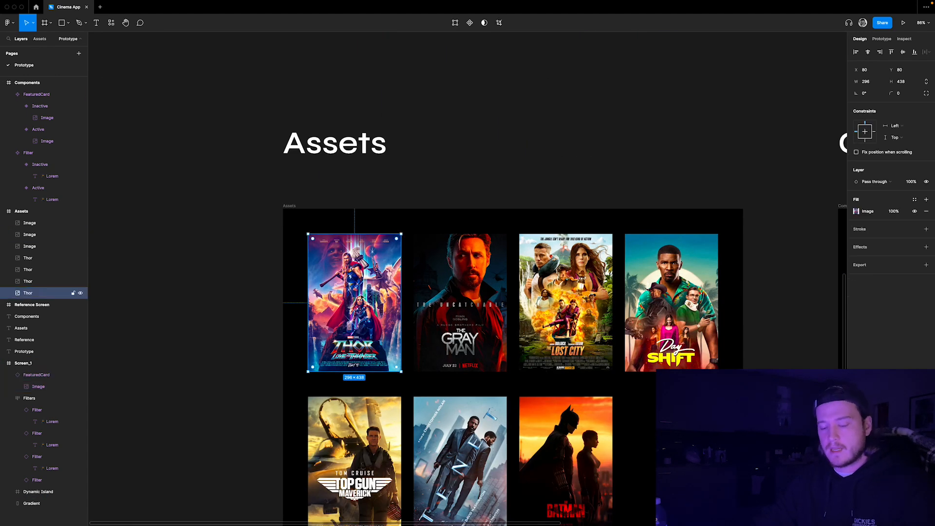
scroll(374, 310, "down", 5)
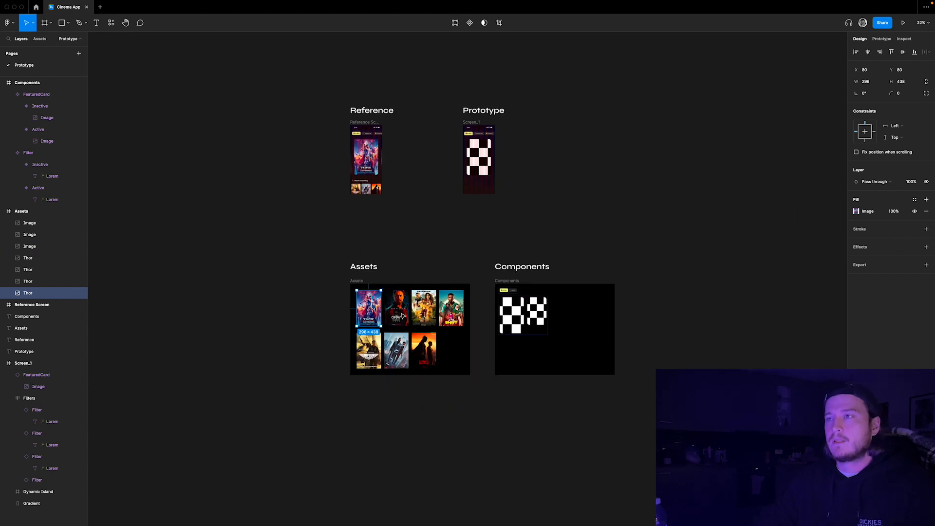
scroll(474, 146, "up", 6)
left_click(508, 220, "super")
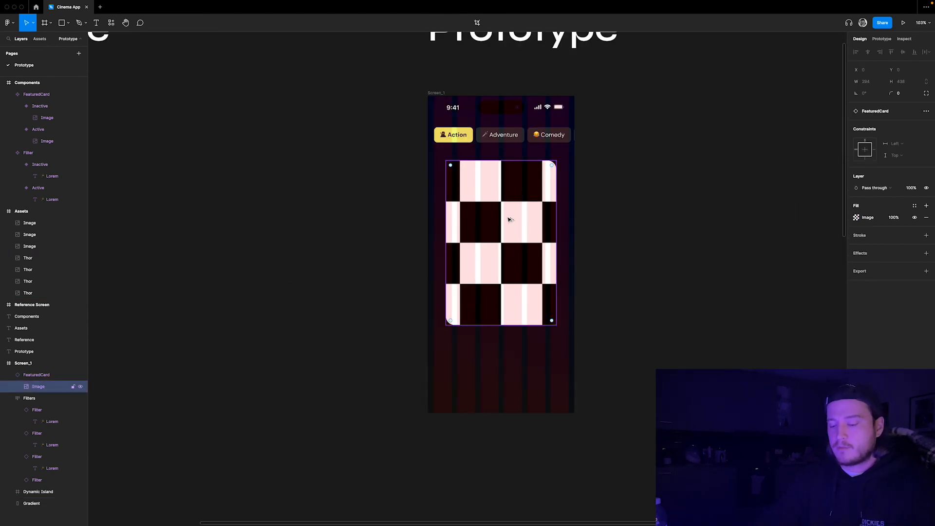
key("super+alt+v")
Hide the layout grids
left_click(639, 211)
key("ctrl+g")
scroll(638, 211, "up", 2)
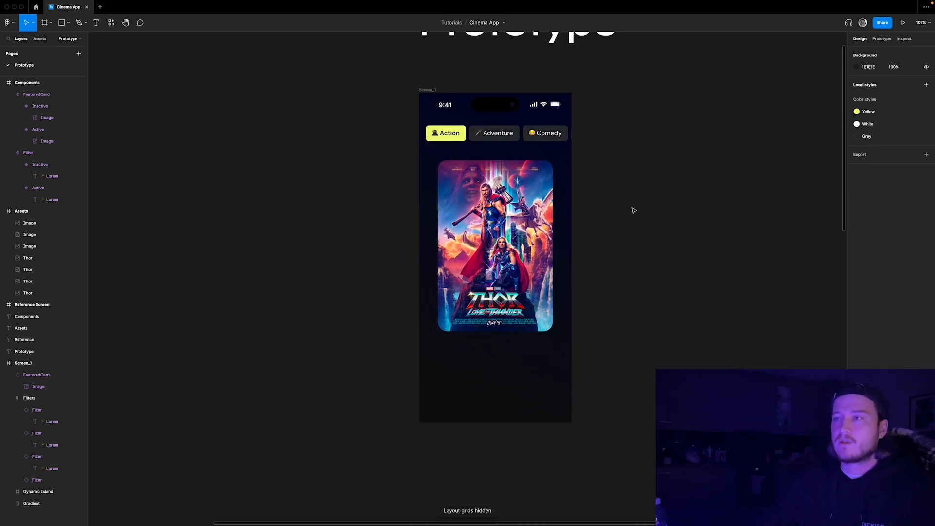
Copy the Inactive variant of FeaturedCard from the Components frame and paste it into Screen_1
scroll(633, 210, "down", 5)
scroll(553, 276, "down", 2)
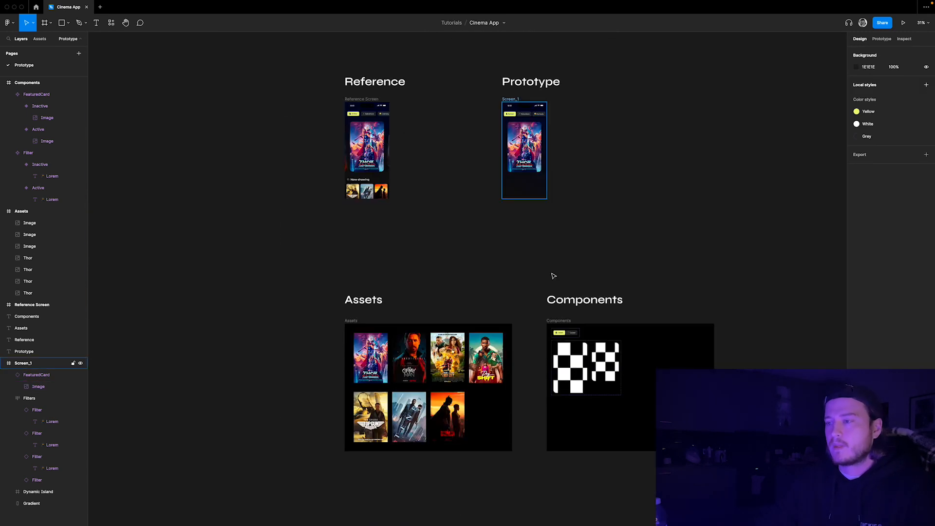
scroll(612, 371, "up", 3)
left_click(603, 335)
left_click(603, 336)
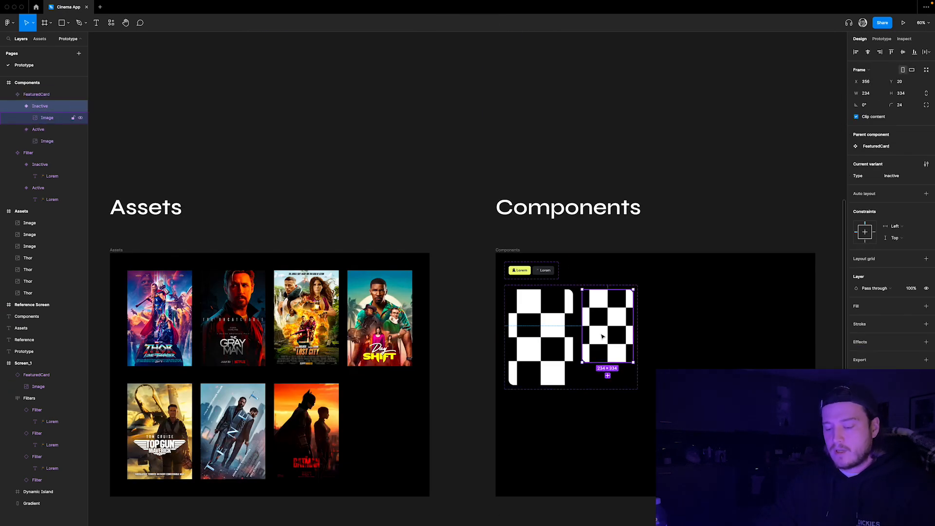
scroll(602, 337, "down", 3)
scroll(602, 343, "up", 4)
scroll(517, 223, "up", 5)
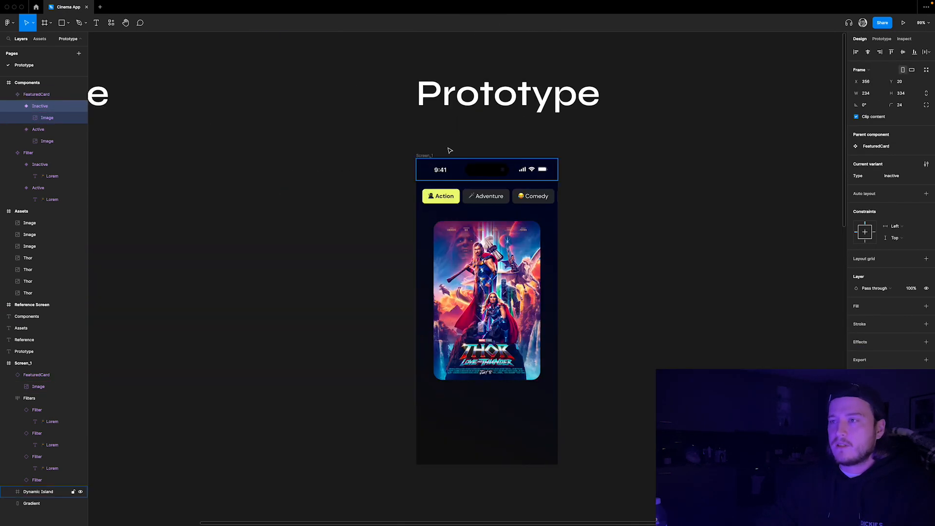
left_click(431, 156)
key("super+v")
scroll(534, 341, "up", 2)
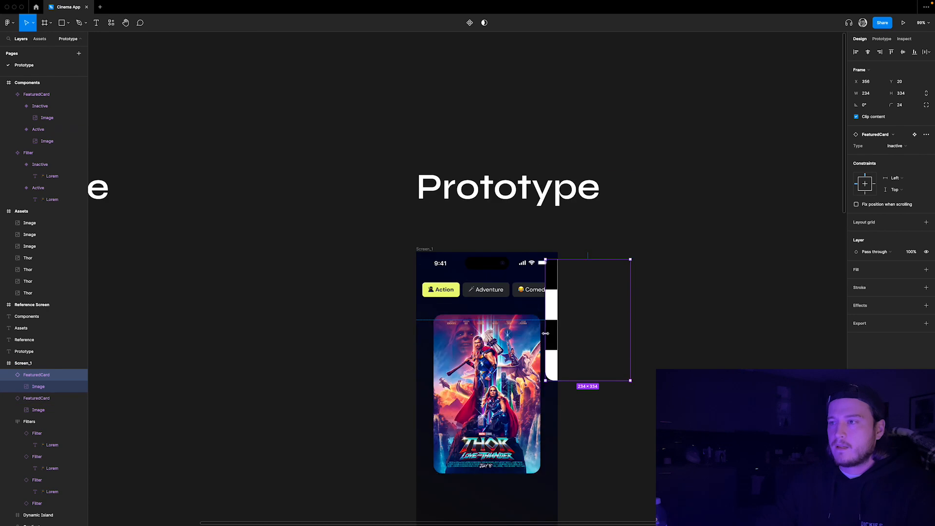
Position the Inactive card to the right of the Thor card at X 374, Y 276, bottoms aligned
scroll(534, 341, "down", 2)
scroll(534, 342, "left", 2)
scroll(598, 324, "up", 3)
left_click_drag(621, 204, 620, 368)
key("shift+Right")
key("shift+Right")
key("Left")
key("Left")
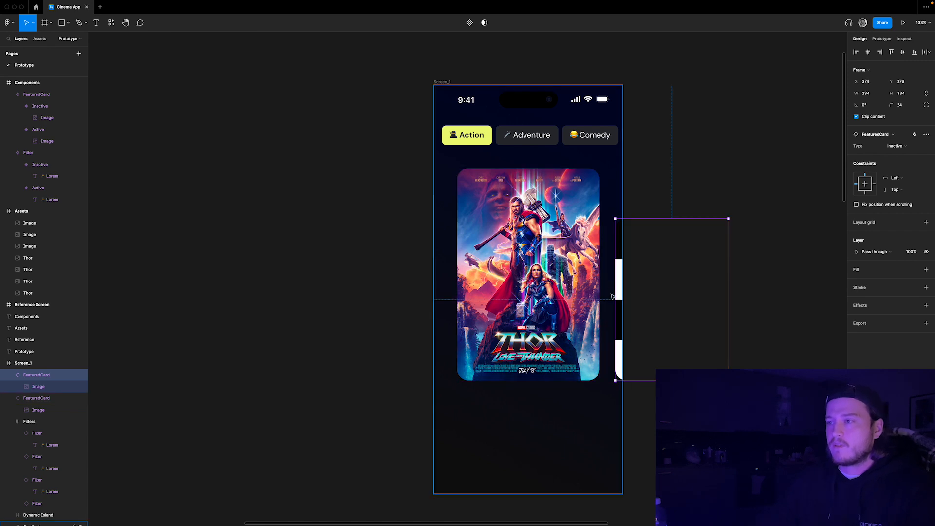
Duplicate the Inactive card, move the copy to the left side of the Thor card and paste it inside Screen_1
key("super+d")
left_click_drag(622, 292, 454, 293)
key("super+x")
left_click(442, 82)
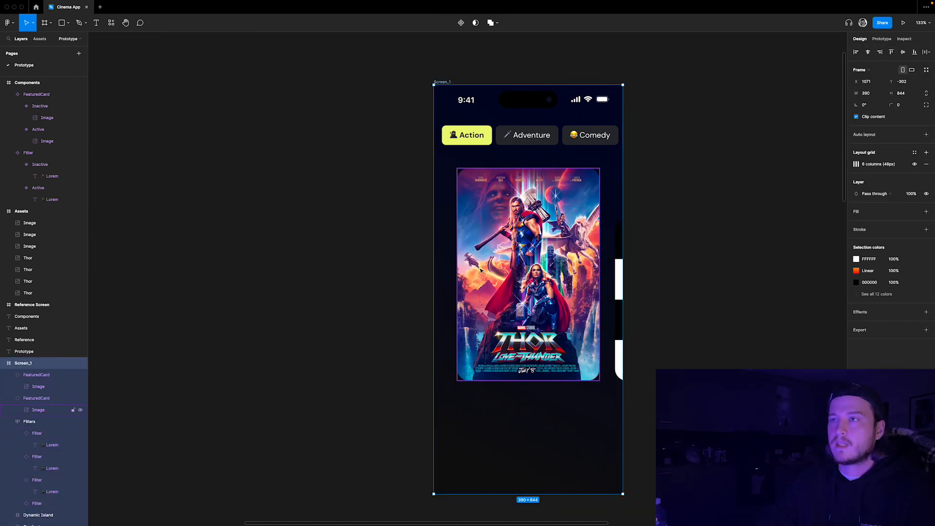
key("super+v")
Nudge the copied card left of the Thor card to X -218, Y 276
key("shift+Left")
key("shift+Left")
key("shift+Left")
key("shift+Left")
key("shift+Left")
key("shift+Left")
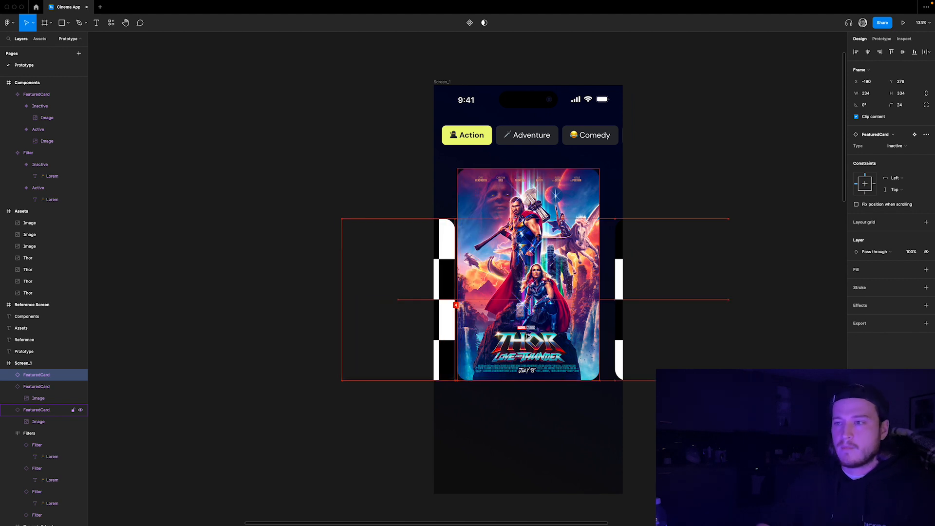
key("Right")
key("Right")
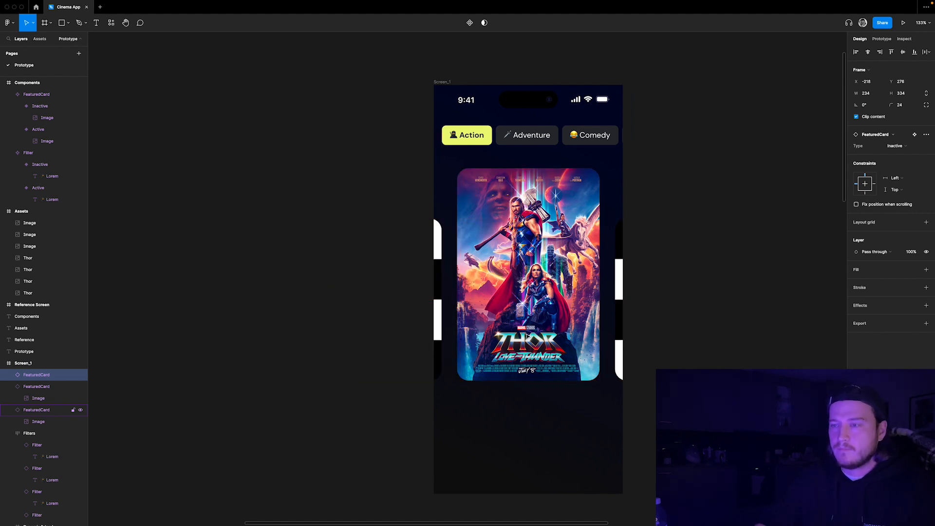
left_click(768, 359)
Copy The Gray Man poster's properties and paste them onto the Image layer of the card left of Thor
scroll(528, 289, "down", 1)
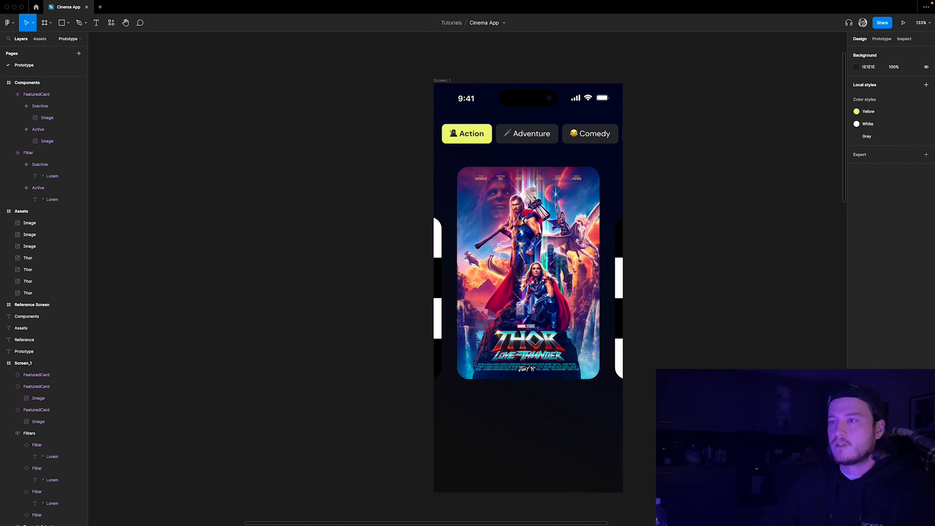
scroll(675, 361, "down", 5)
scroll(675, 361, "down", 8)
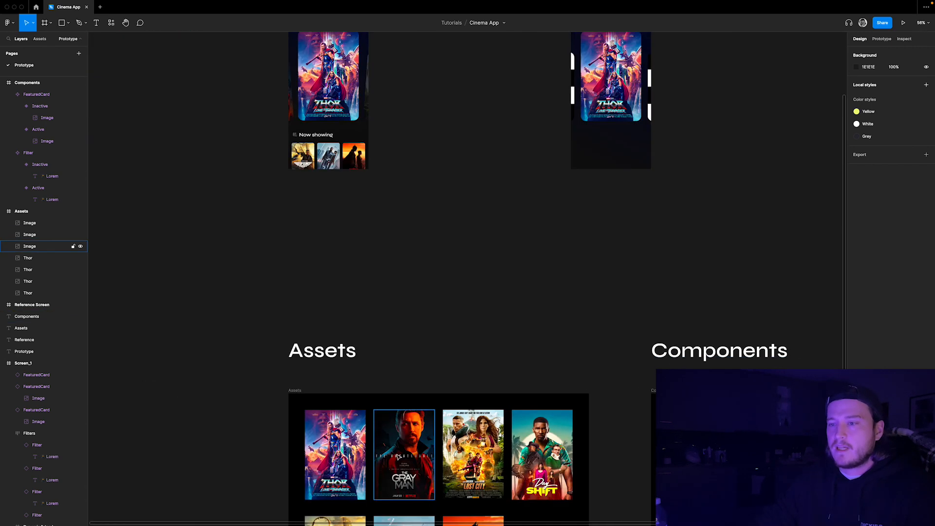
left_click(408, 452)
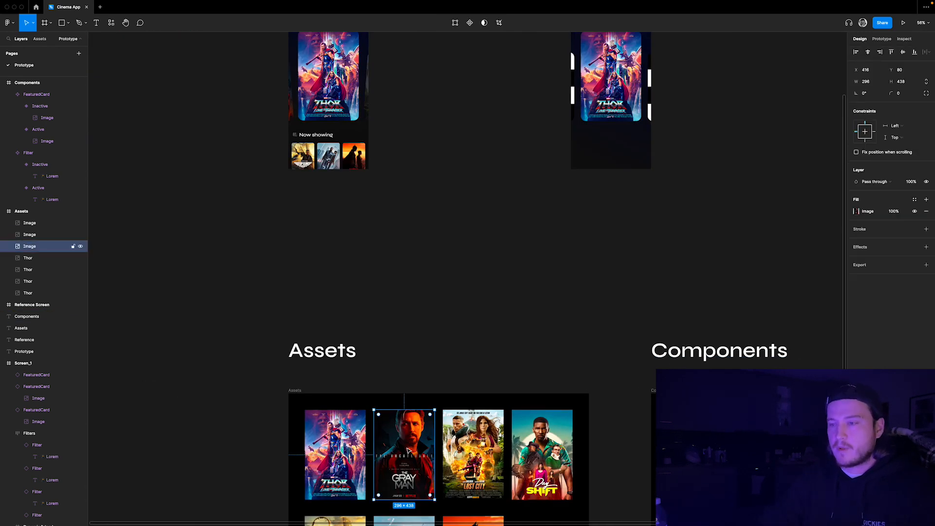
scroll(627, 63, "up", 5)
left_click(483, 101, "super")
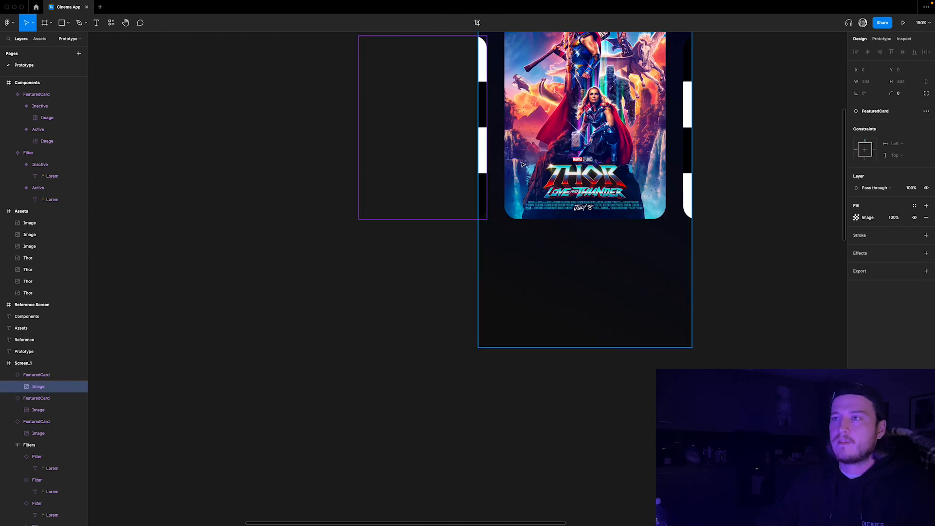
scroll(483, 102, "up", 2)
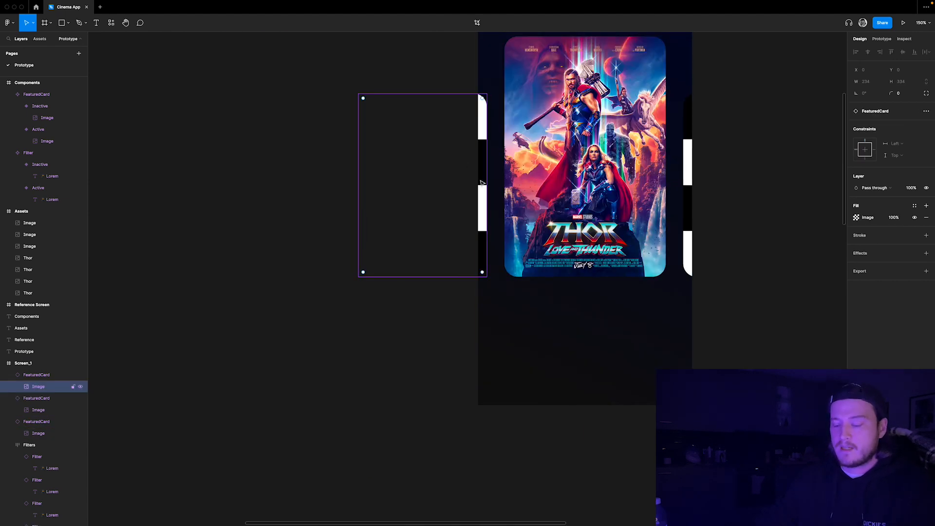
key("alt+super+v")
Apply The Lost City poster's image fill to the Image layer of the card right of Thor
scroll(486, 181, "down", 5)
scroll(427, 330, "down", 4)
left_click(426, 330)
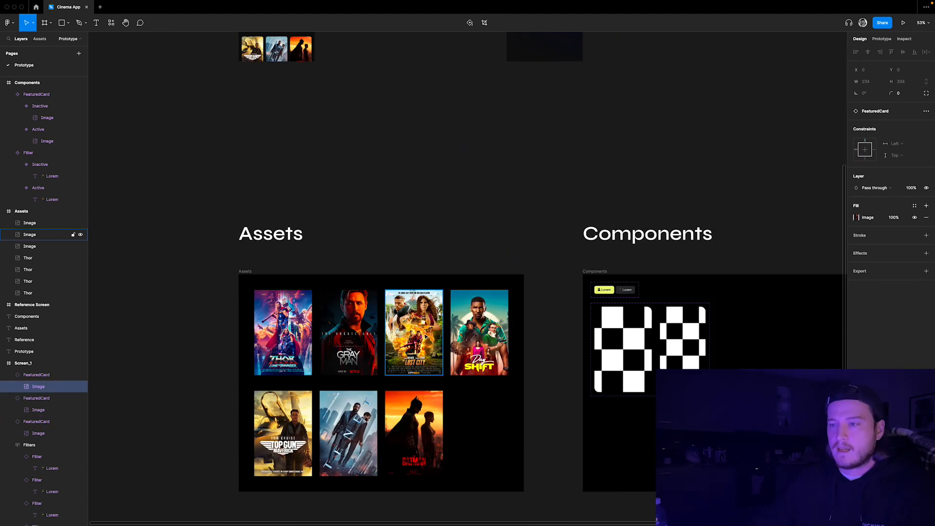
scroll(469, 323, "up", 10)
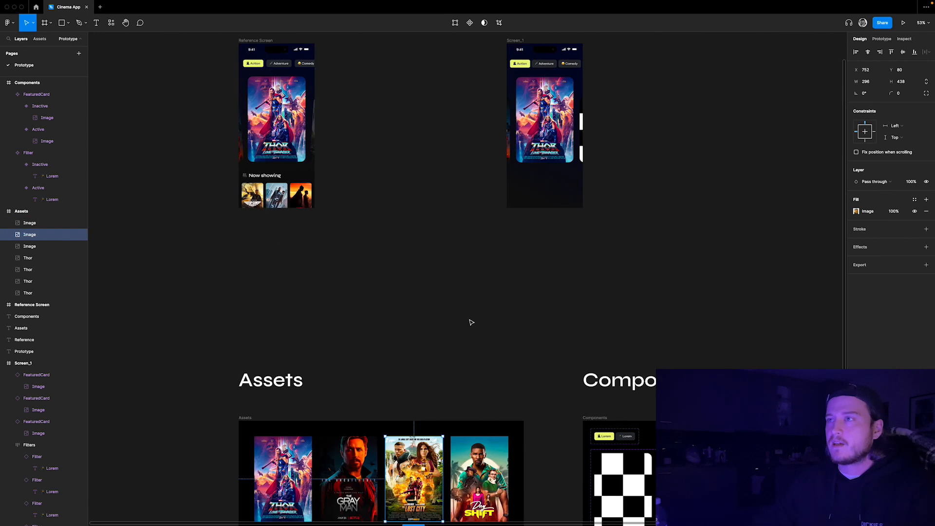
scroll(634, 291, "up", 5)
scroll(634, 291, "up", 2)
left_click(613, 258)
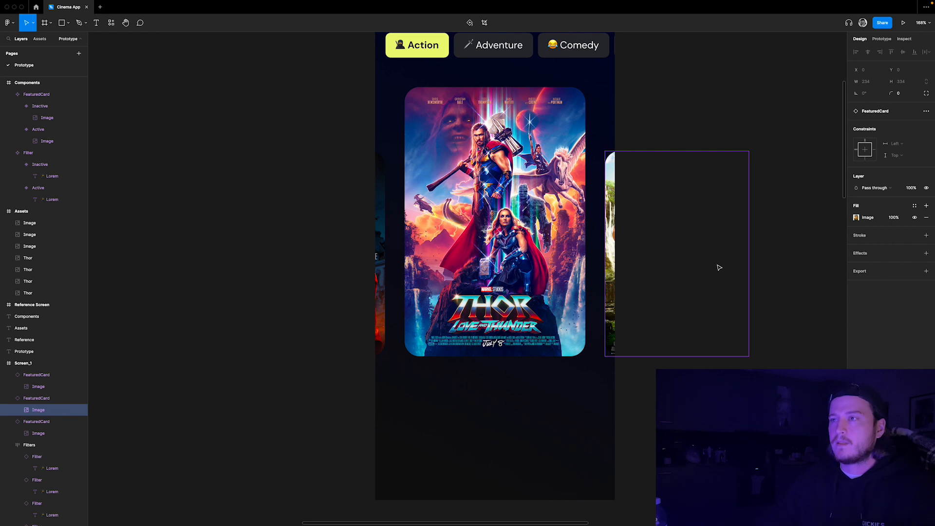
left_click(761, 309)
scroll(672, 287, "down", 2)
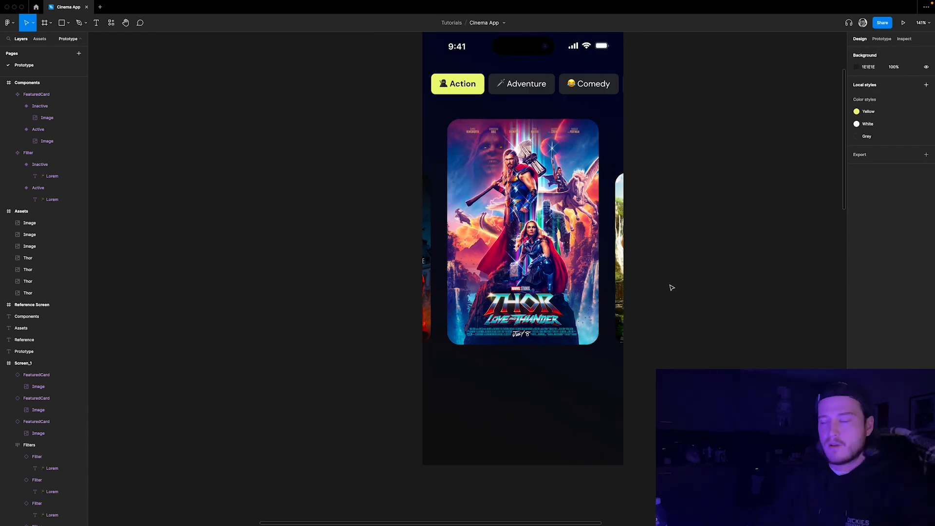
Rotate the Inactive card right of the Thor card to -4°
left_click(711, 258)
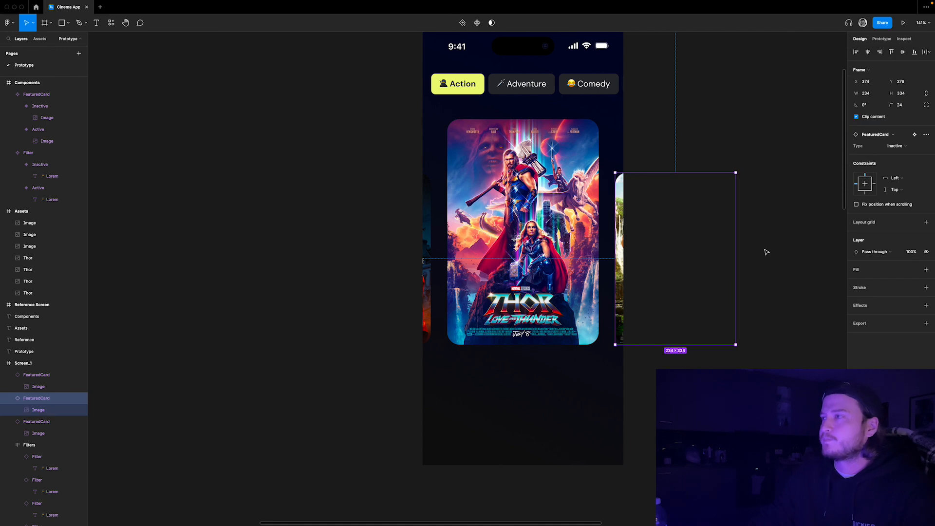
left_click(872, 105)
key("Return")
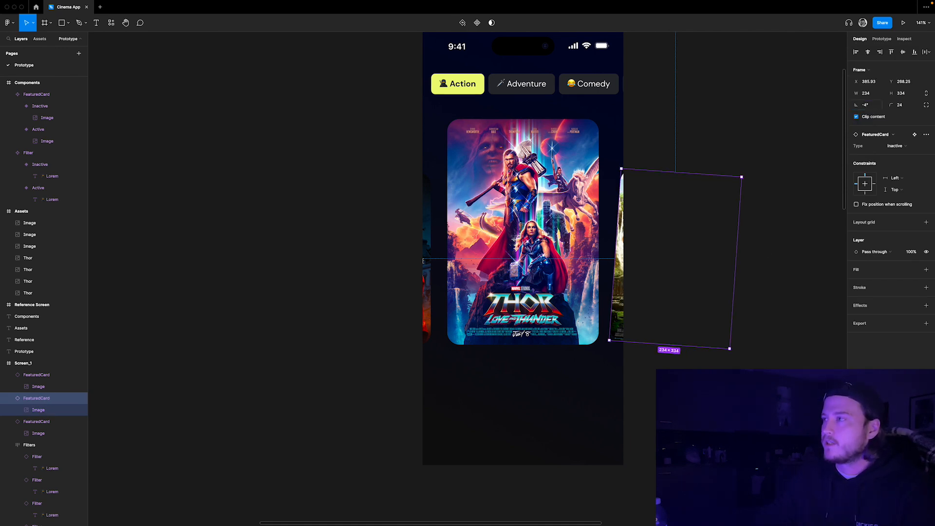
Rotate the Inactive card left of the Thor card so its tilt mirrors that of the card on the right
left_click(429, 289)
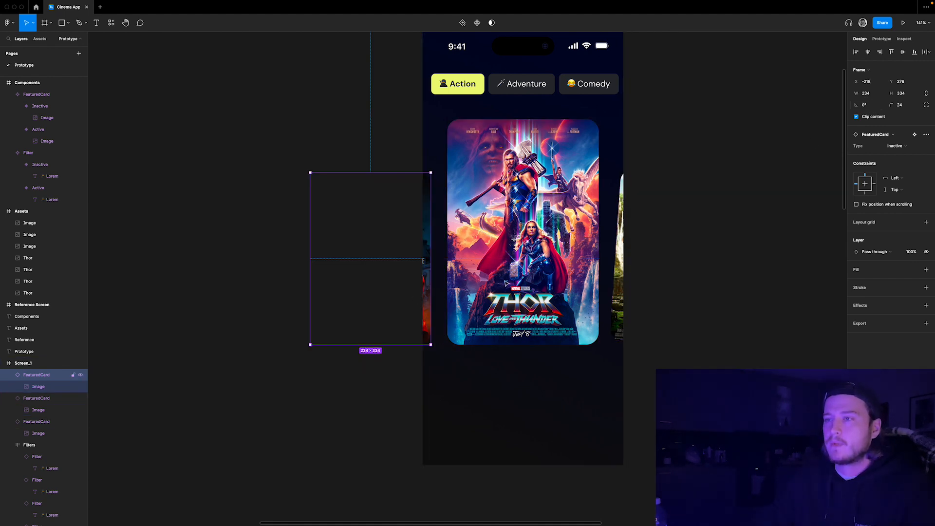
left_click(692, 291)
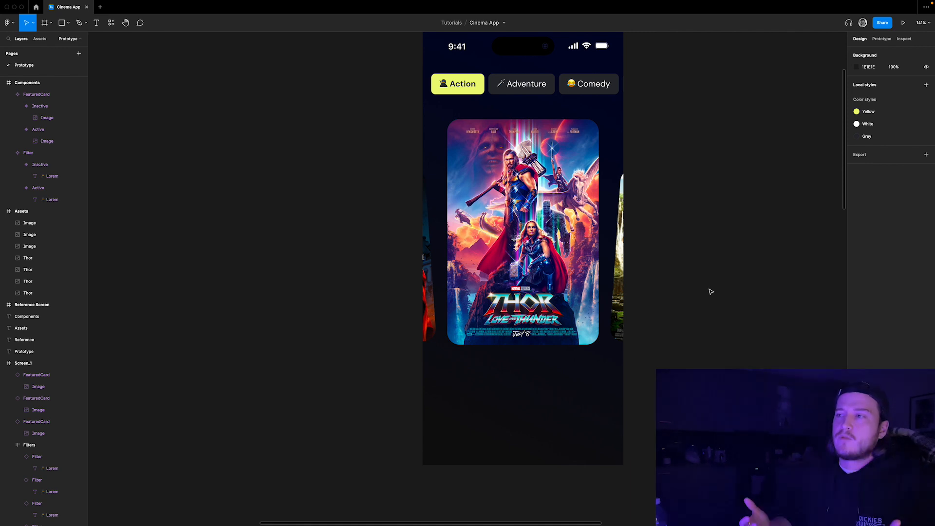
Set the layer opacity of the FeaturedCard component's Inactive variant to 50%
scroll(731, 292, "down", 5)
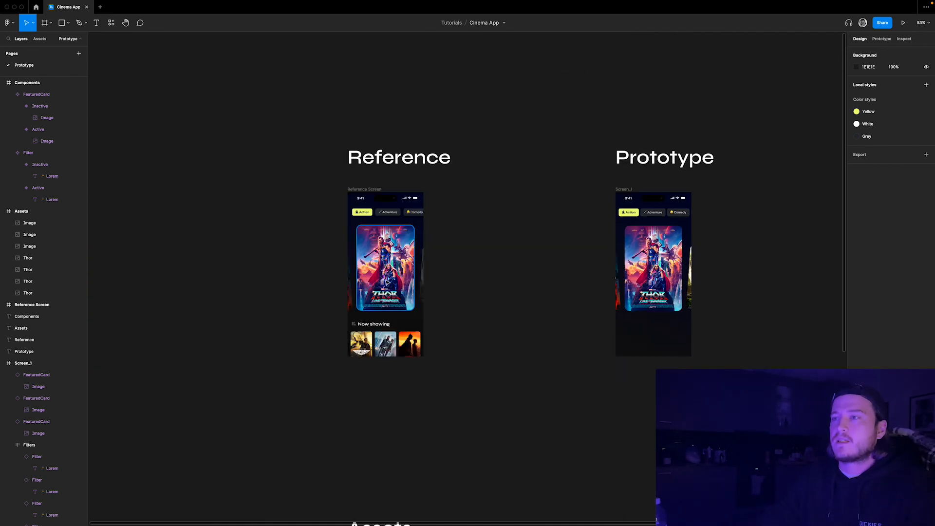
scroll(389, 287, "up", 4)
scroll(442, 233, "down", 5)
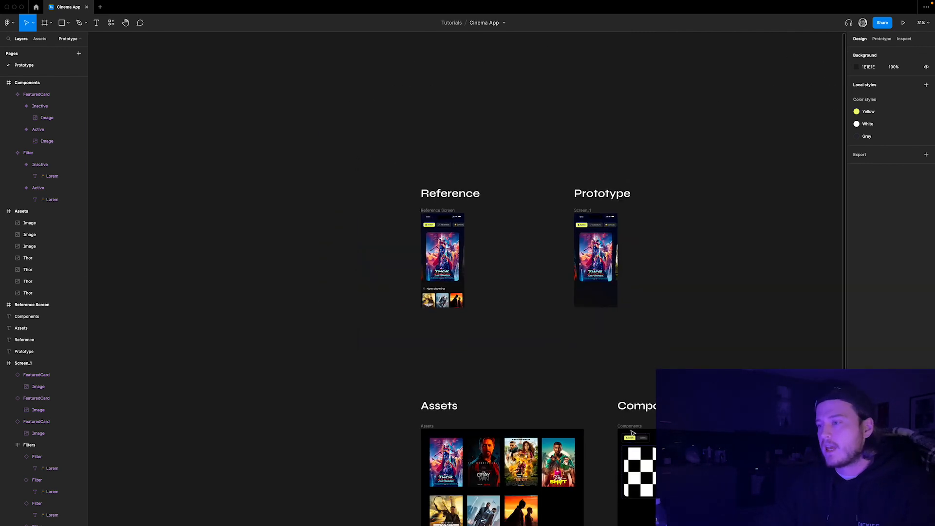
scroll(692, 502, "up", 6)
left_click(586, 328)
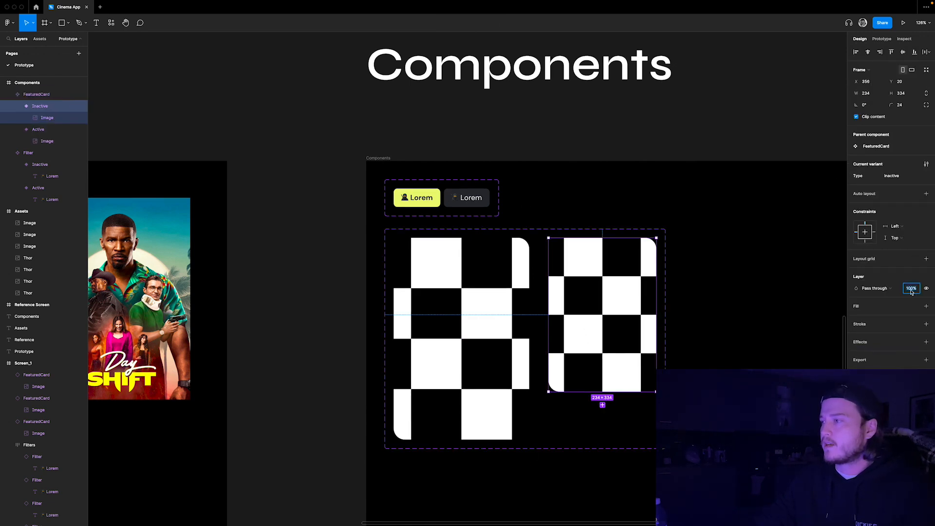
type("50")
key("Return")
Show the layout grids and start a text layer below the Thor card on Screen_1
scroll(793, 313, "down", 5)
scroll(791, 311, "up", 5)
scroll(557, 172, "up", 5)
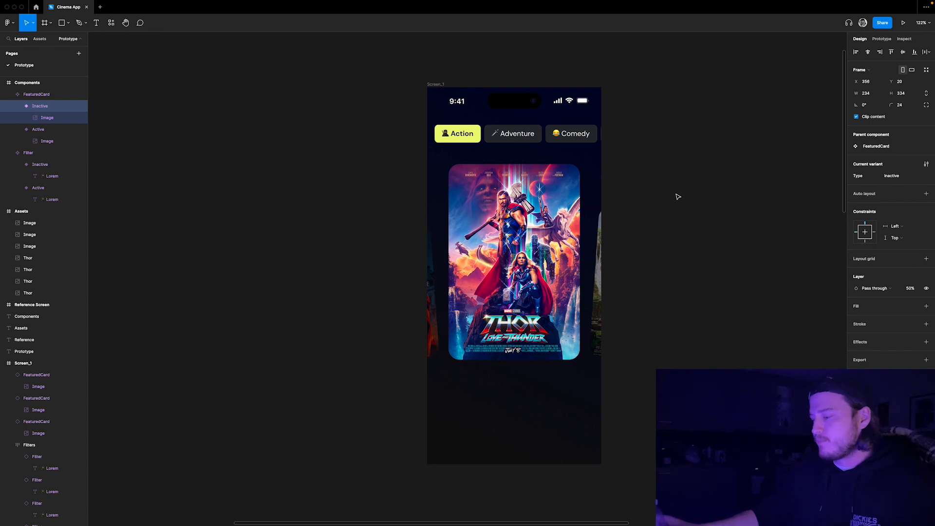
scroll(696, 165, "down", 5, "ctrl")
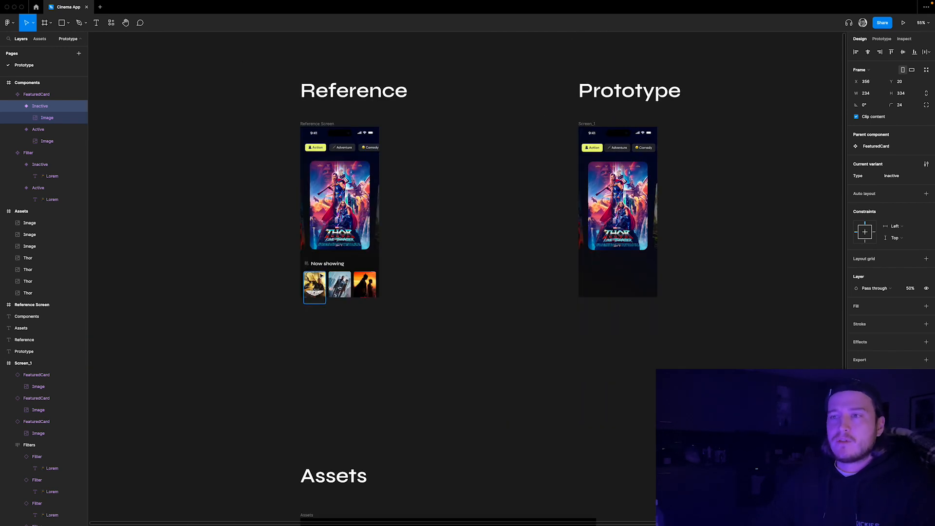
scroll(314, 263, "up", 8, "ctrl")
scroll(254, 264, "down", 5, "ctrl")
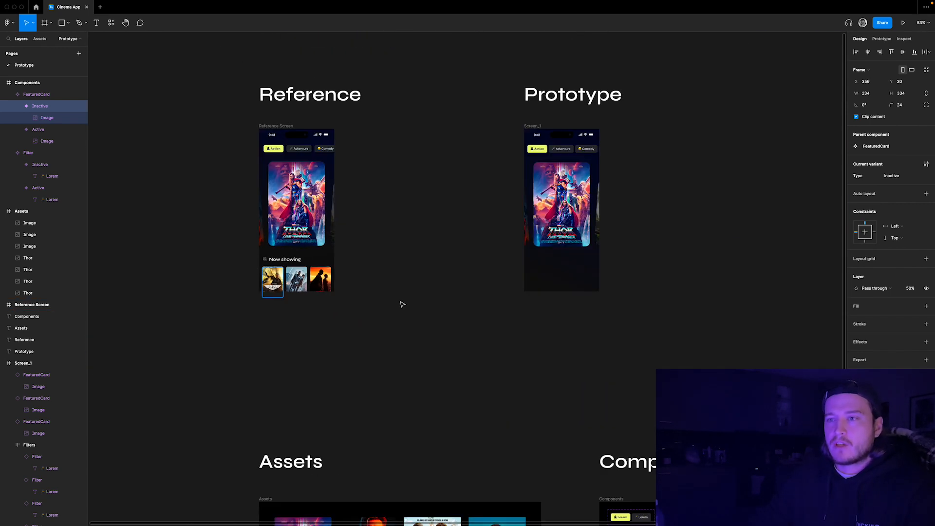
scroll(566, 264, "up", 6, "ctrl")
scroll(566, 264, "up", 2, "ctrl")
key("t")
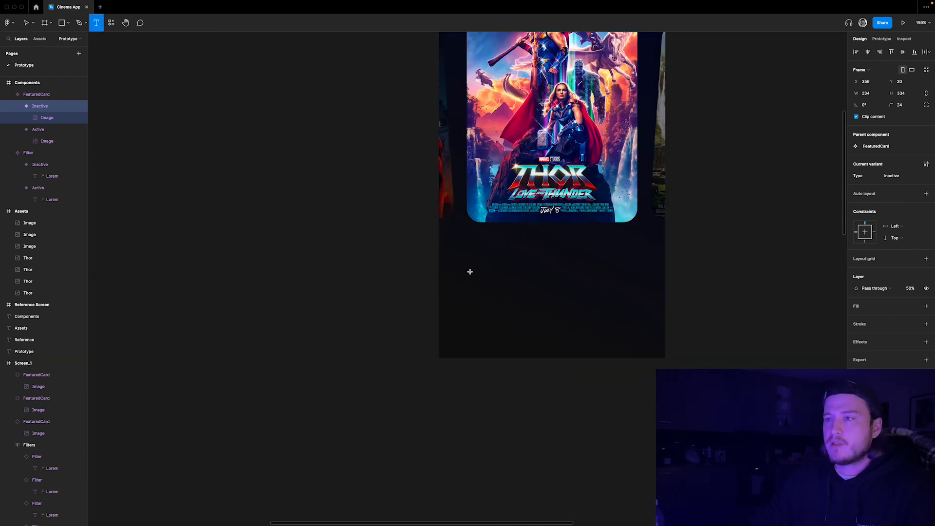
key("shift+g")
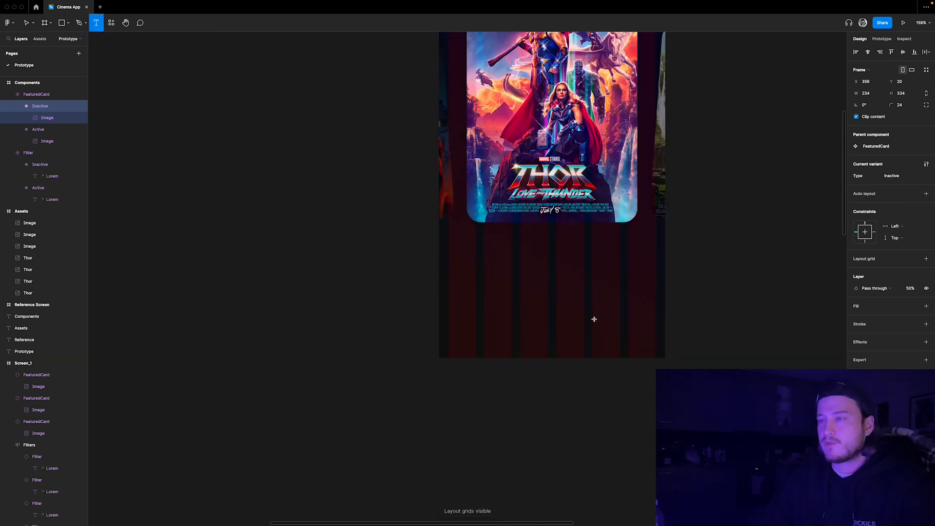
scroll(593, 317, "up", 3)
scroll(593, 317, "down", 2, "ctrl")
scroll(545, 354, "up", 2, "ctrl")
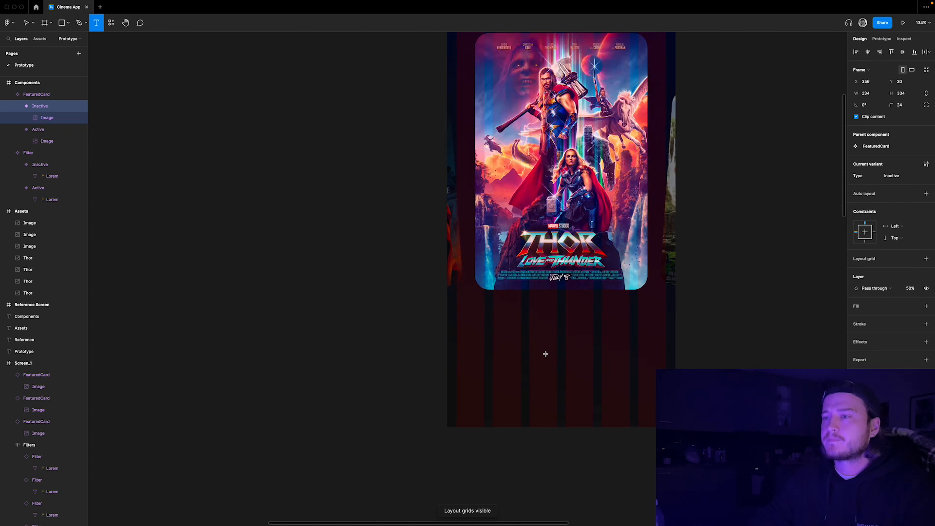
left_click(478, 344)
Set the new text layer's font to Syne, size 24, with Auto line height
left_click(875, 213)
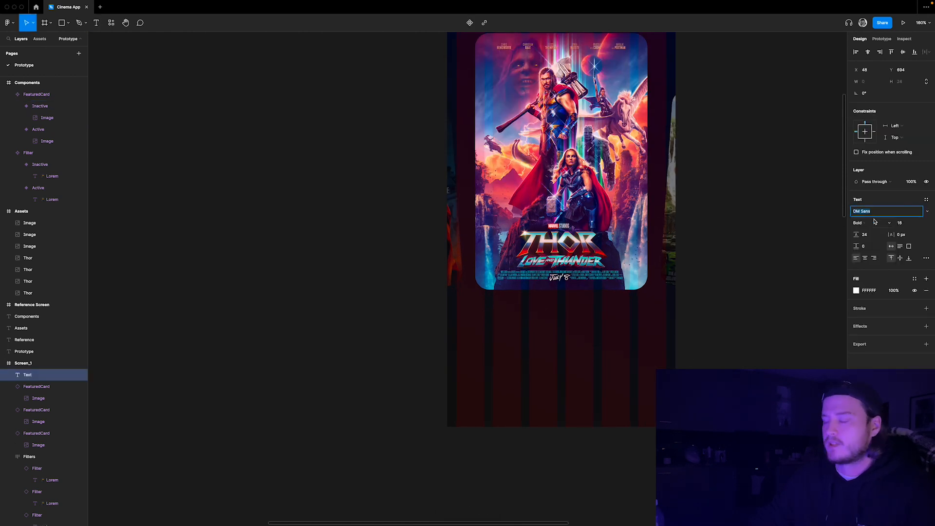
key("Return")
left_click(907, 225)
key("Return")
left_click(869, 237)
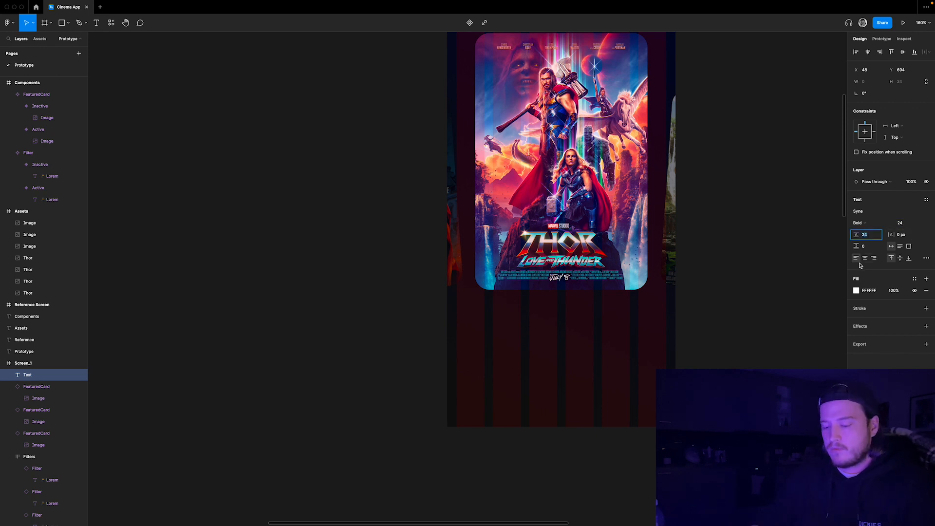
key("Return")
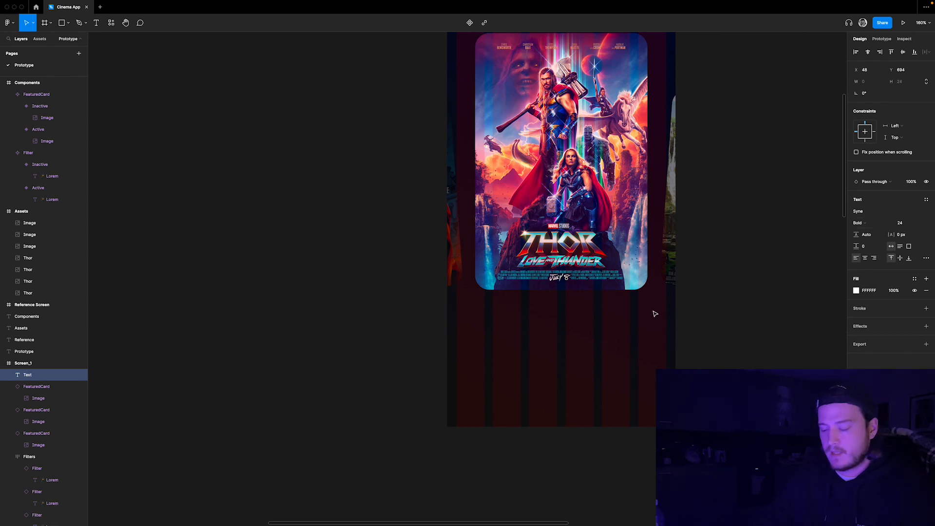
Enter the heading "Now showing" and insert a movie camera emoji with a space in front of it
type("Now showing")
key("Escape")
scroll(487, 360, "up", 3)
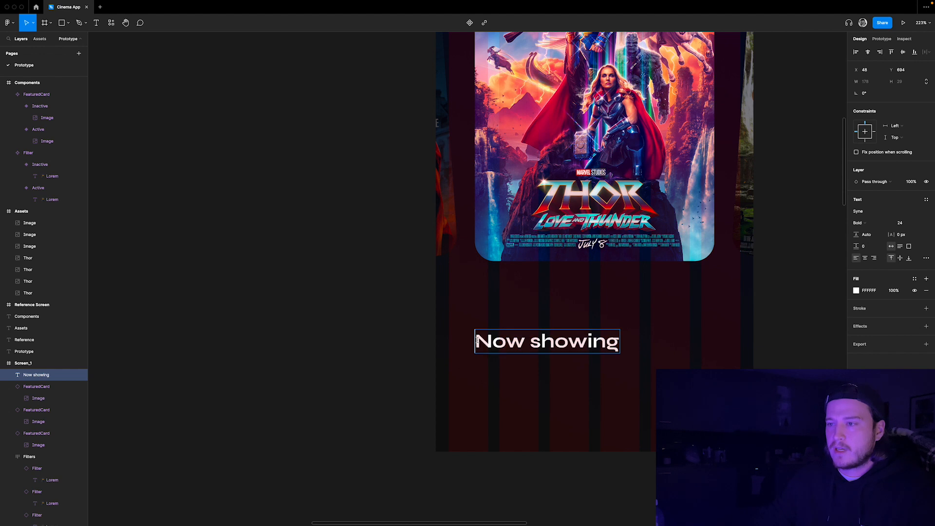
key("ctrl+super+space")
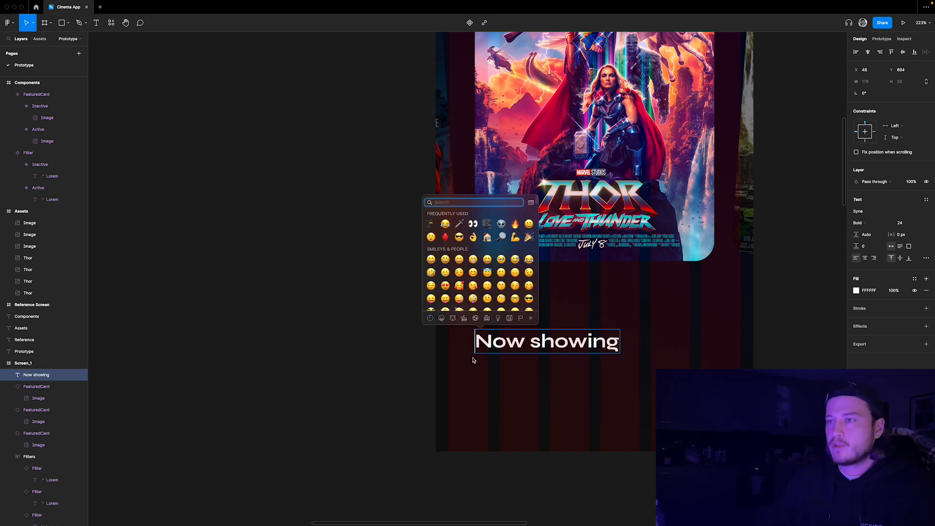
left_click(488, 226)
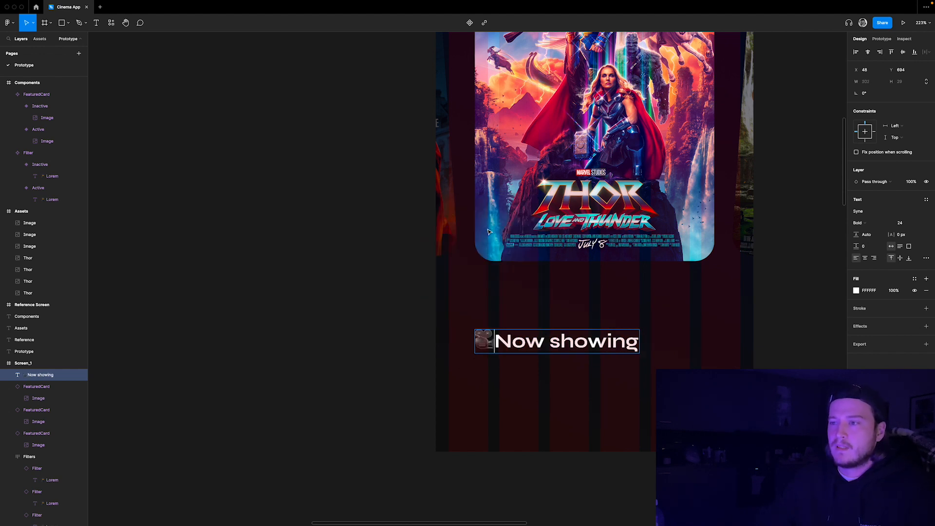
key("Escape")
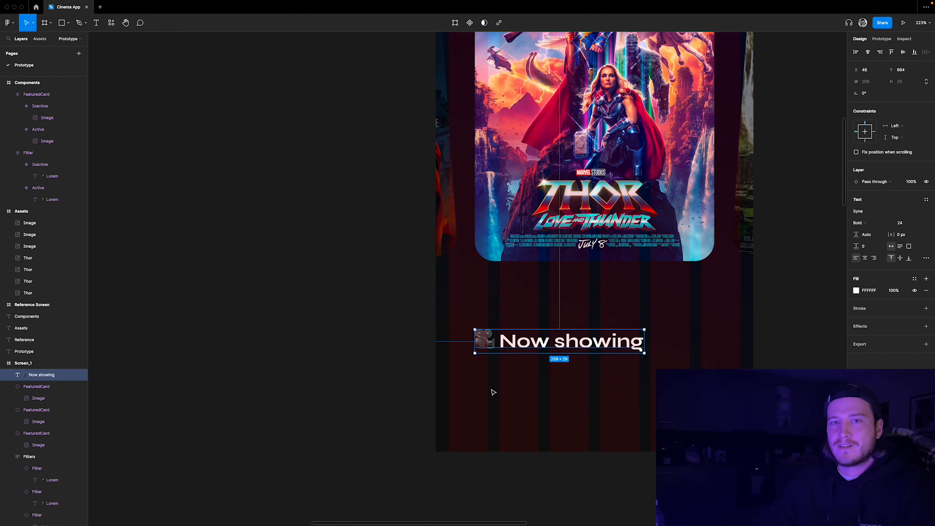
Move the "Now showing" heading to X 16, Y 674, aligned with the first grid column
scroll(579, 369, "down", 3)
left_click_drag(562, 346, 548, 350)
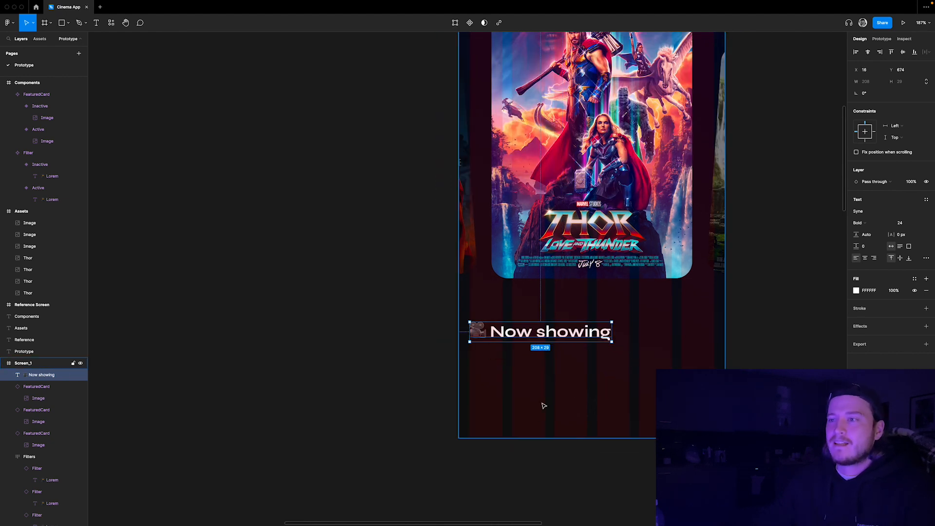
key("alt")
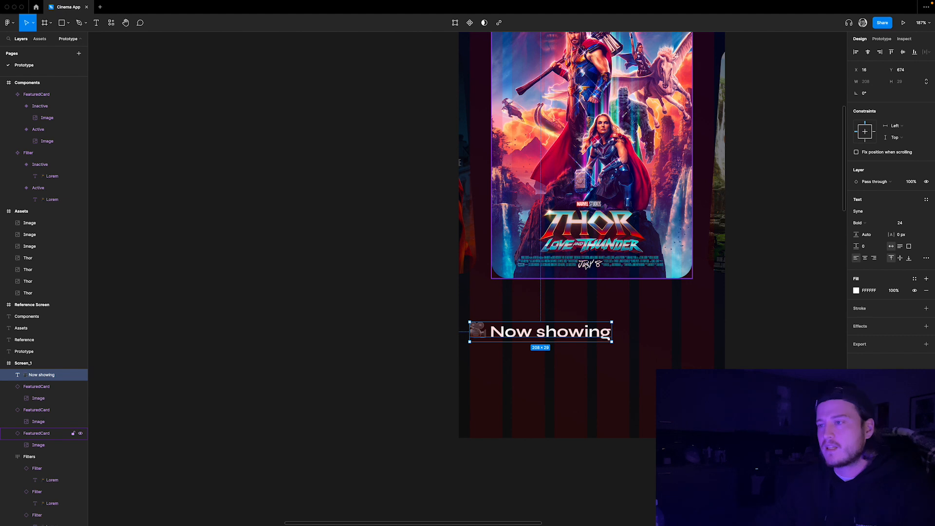
left_click(775, 336)
Draw a frame about 110 × 65 below the "Now showing" heading, starting at the first grid column
scroll(592, 254, "down", 4)
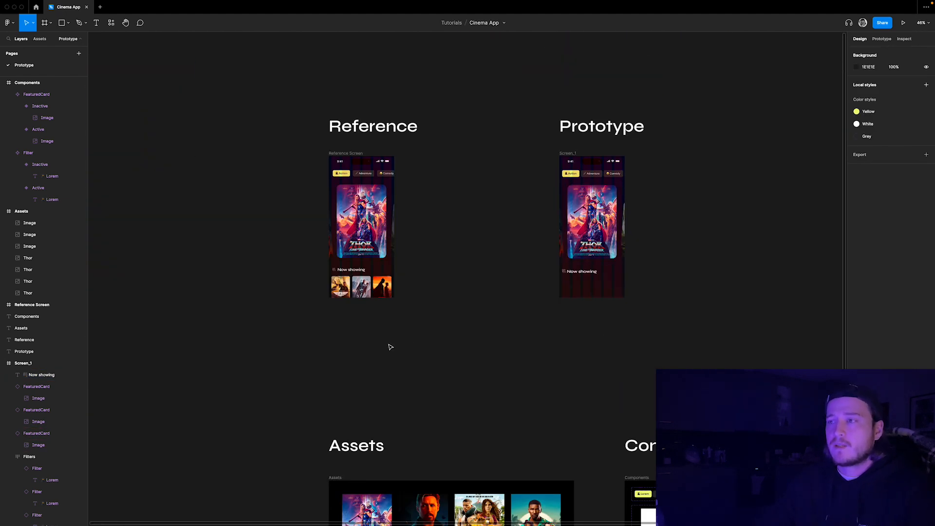
scroll(330, 291, "up", 5)
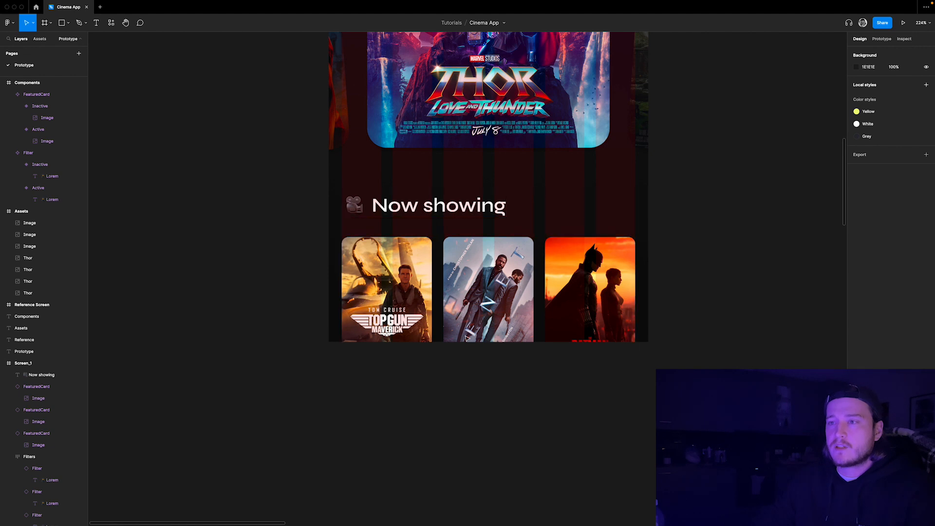
scroll(487, 302, "down", 8)
scroll(550, 311, "up", 4)
scroll(558, 294, "up", 5)
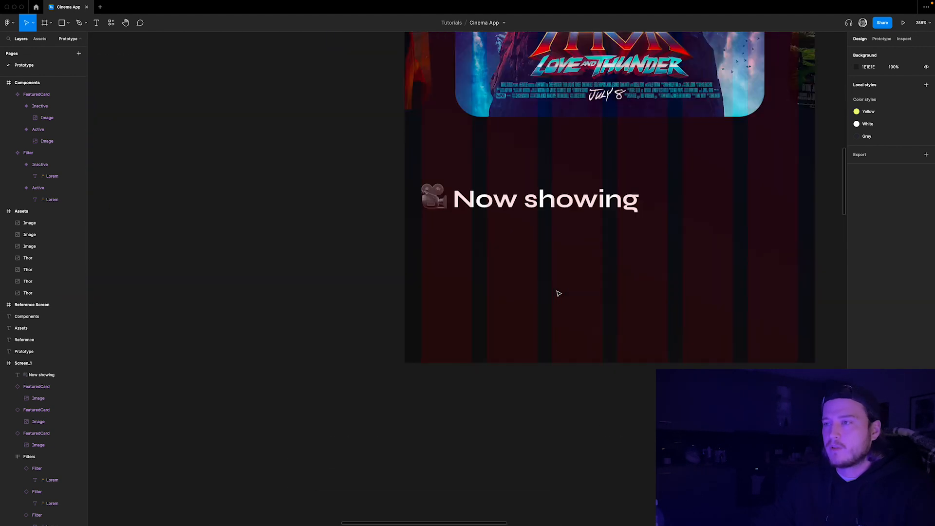
key("f")
left_click_drag(421, 247, 538, 318)
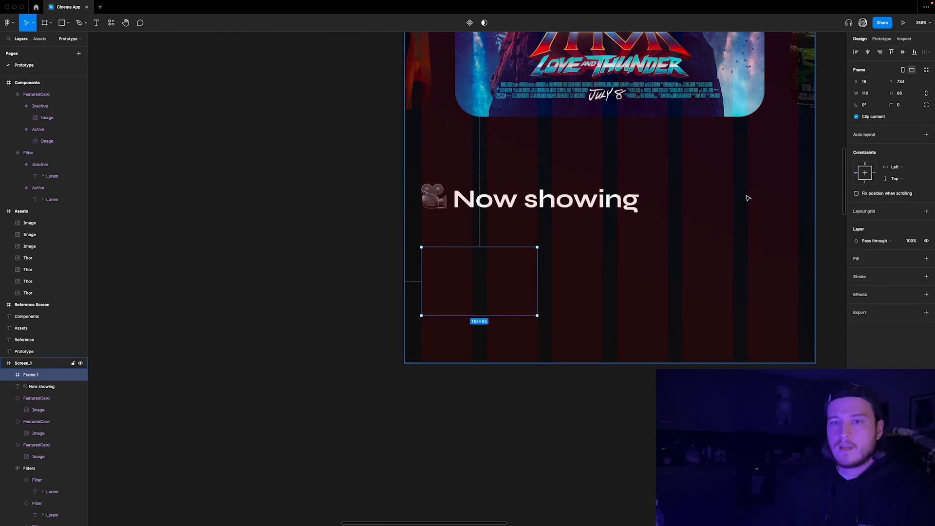
Rename the new frame SmallCard and extend its height to 160
double_click(46, 375)
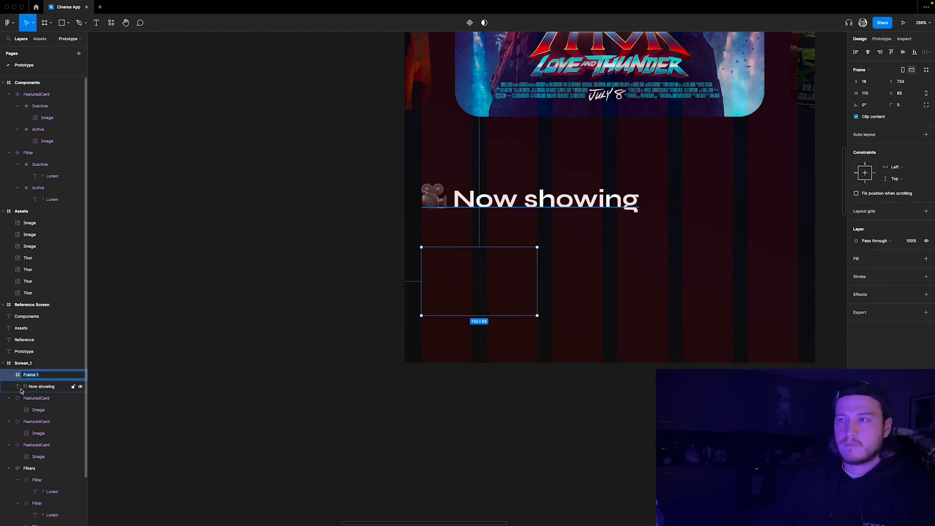
type("SmallCard")
key("Return")
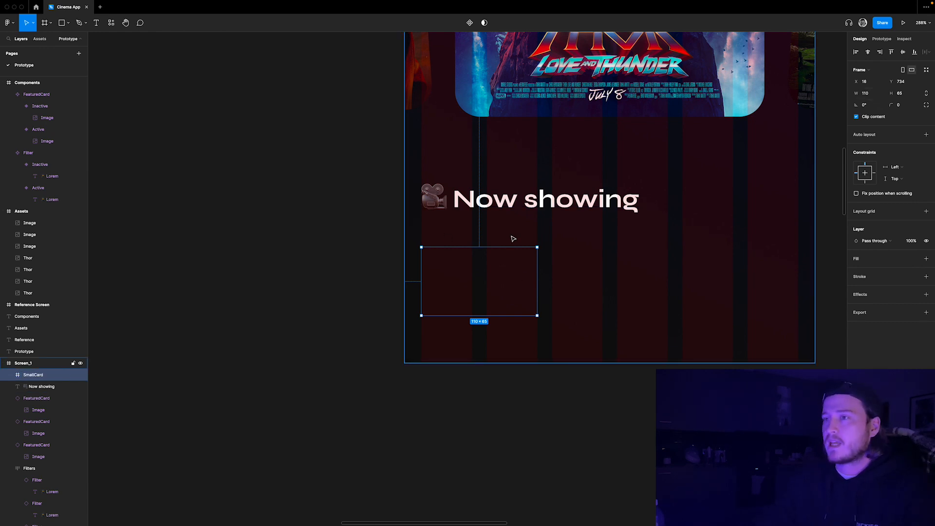
left_click(905, 96)
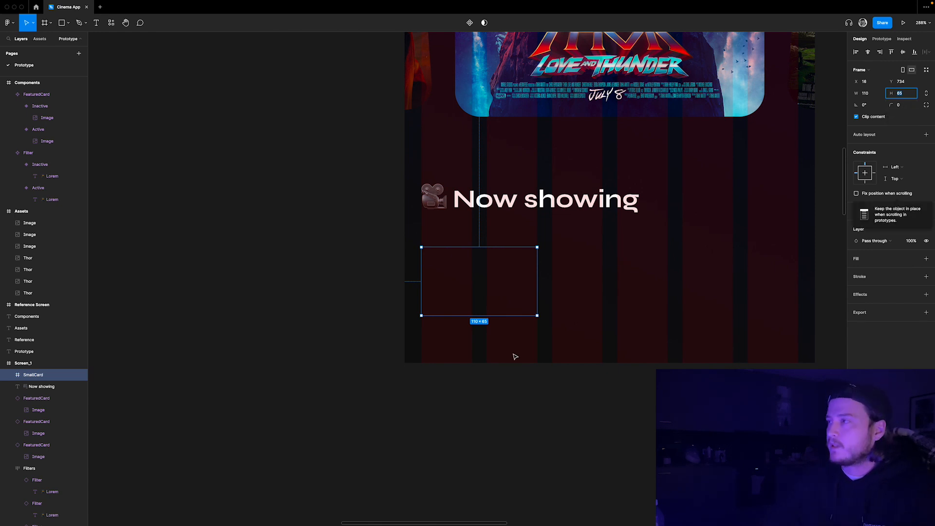
left_click_drag(518, 316, 517, 416)
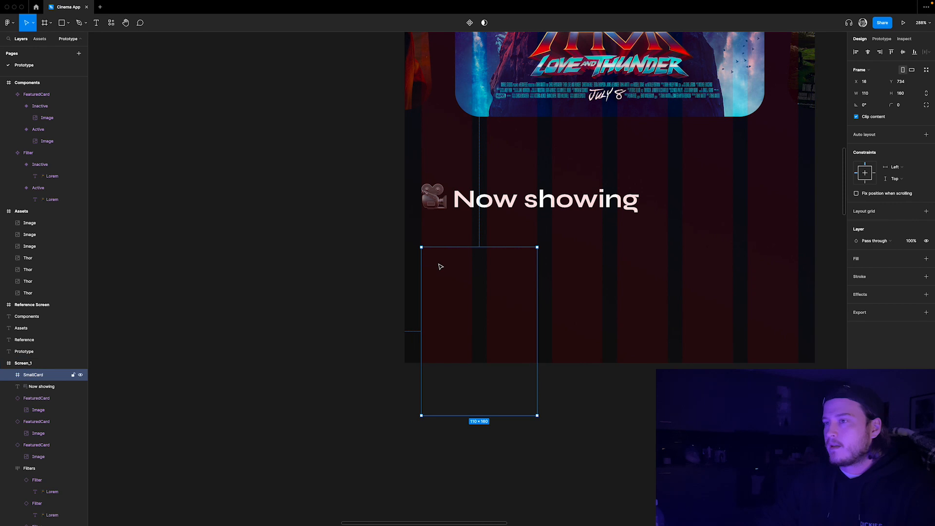
Draw a rectangle across the full 110 width of SmallCard from its top edge and set its height to 160
key("r")
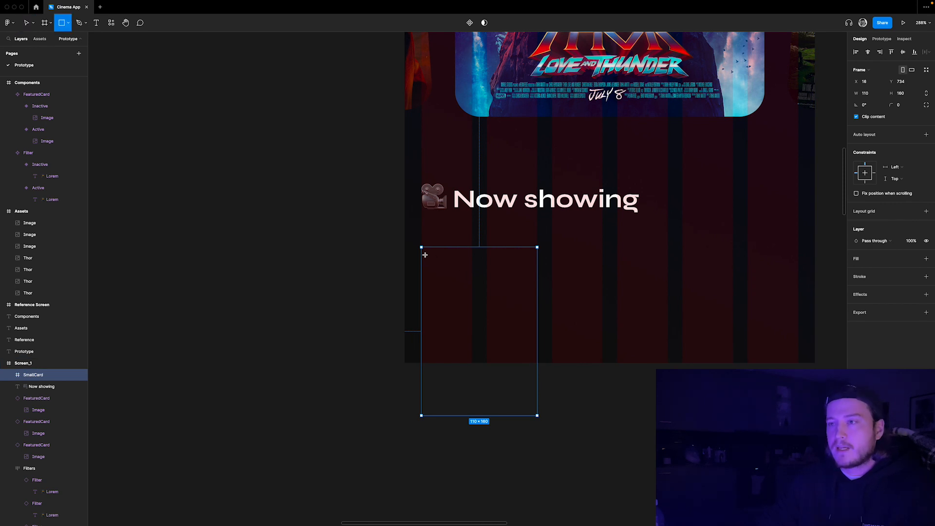
mouse_move(420, 247)
left_mouse_down()
mouse_move(464, 296)
mouse_move(537, 306)
left_mouse_up()
left_click(902, 82)
type("1")
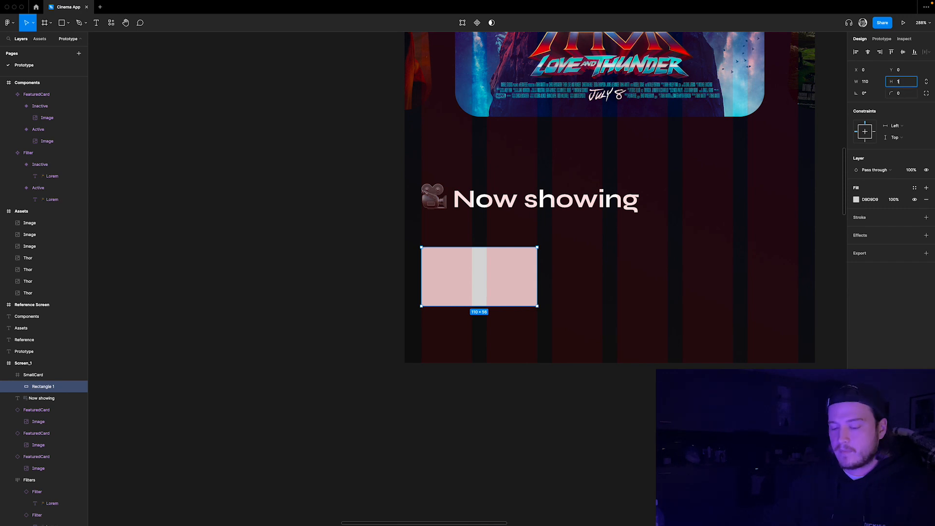
type("60")
key("Return")
Rename the rectangle inside SmallCard as Image
double_click(48, 387)
type("Image")
key("Return")
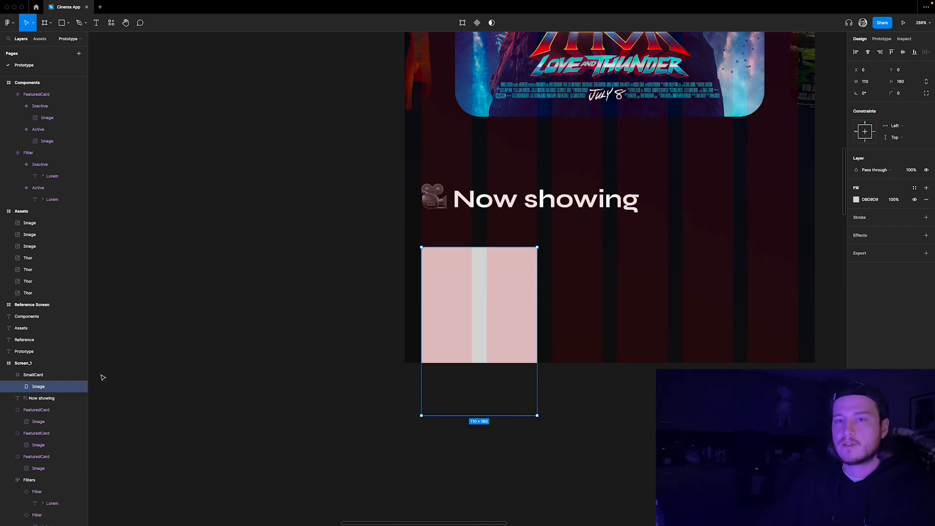
Set the SmallCard frame's corner radius to 8
left_click(68, 375)
left_click(899, 106)
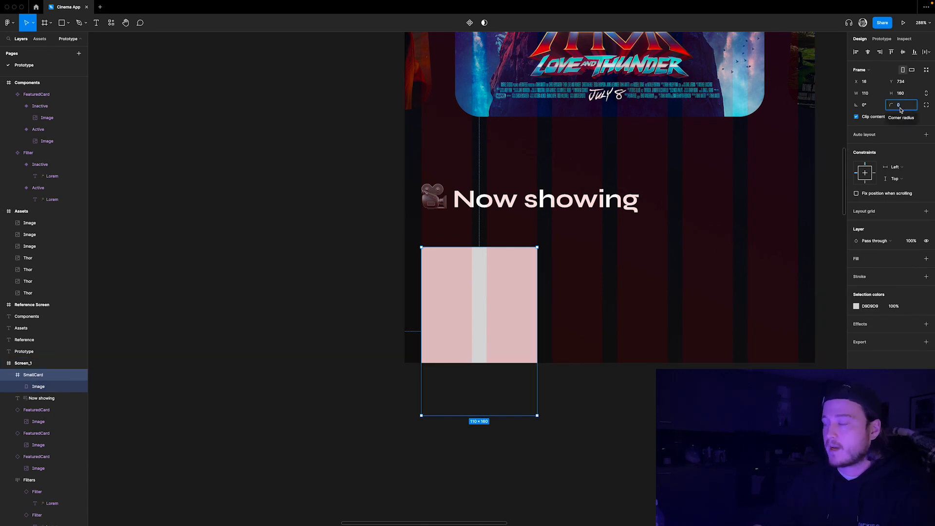
type("8")
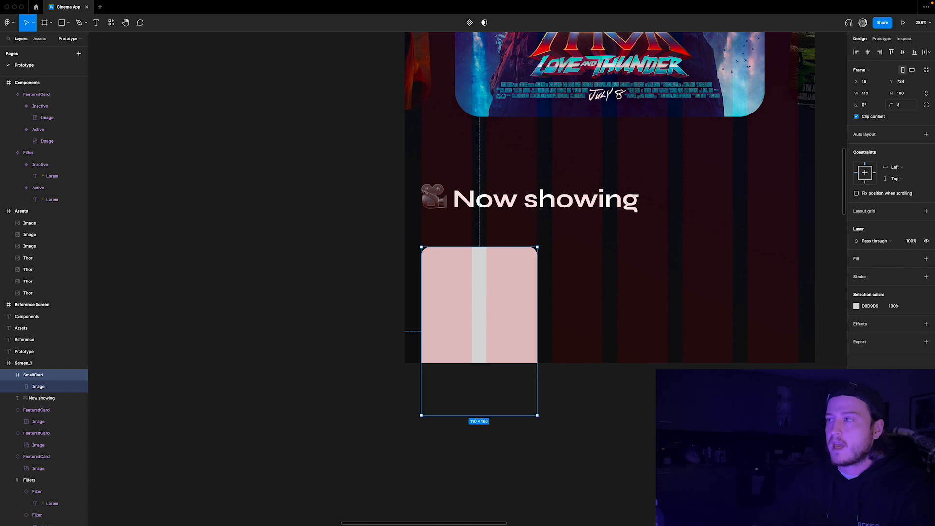
key("Escape")
Change the fill of the Image rectangle inside SmallCard from solid to an image fill
scroll(565, 271, "down", 3)
left_click(540, 332, "super")
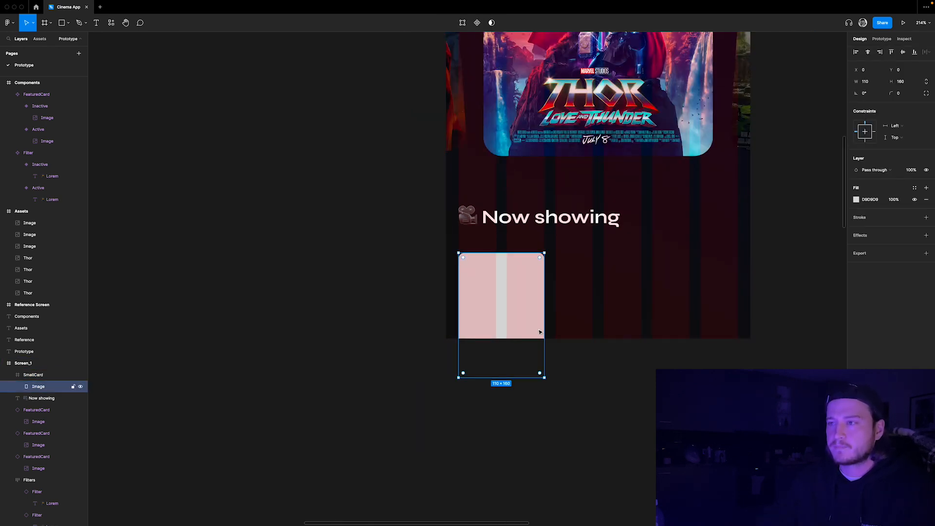
left_click(857, 202)
left_click(770, 202)
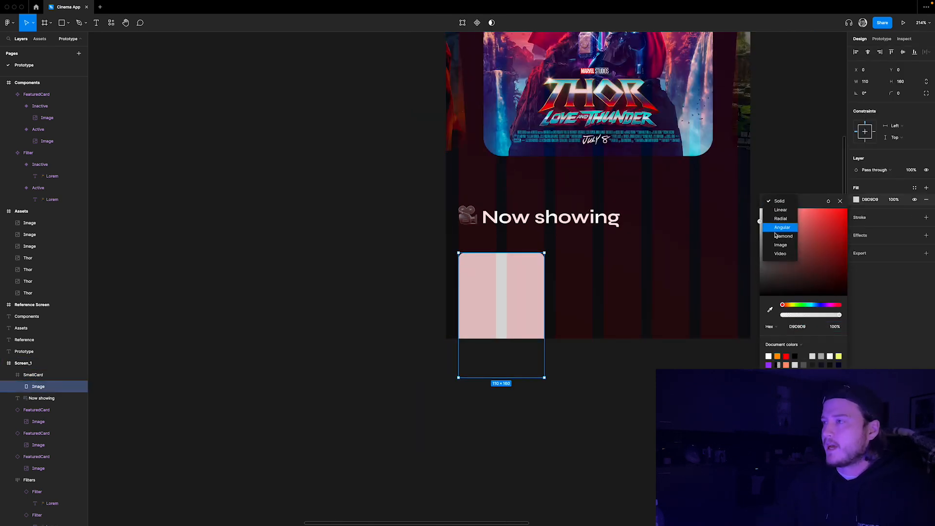
left_click(776, 245)
left_click(840, 202)
Move SmallCard out of Screen_1 into the Components frame, beside the FeaturedCard variants and aligned with their top edge
left_click(502, 290)
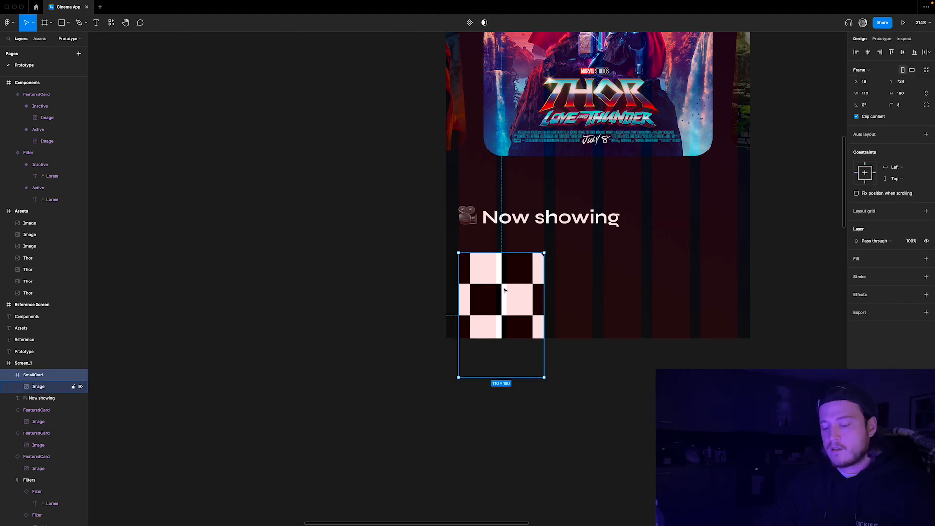
key("Delete")
key("shift+1")
left_click(508, 282)
key("shift+2")
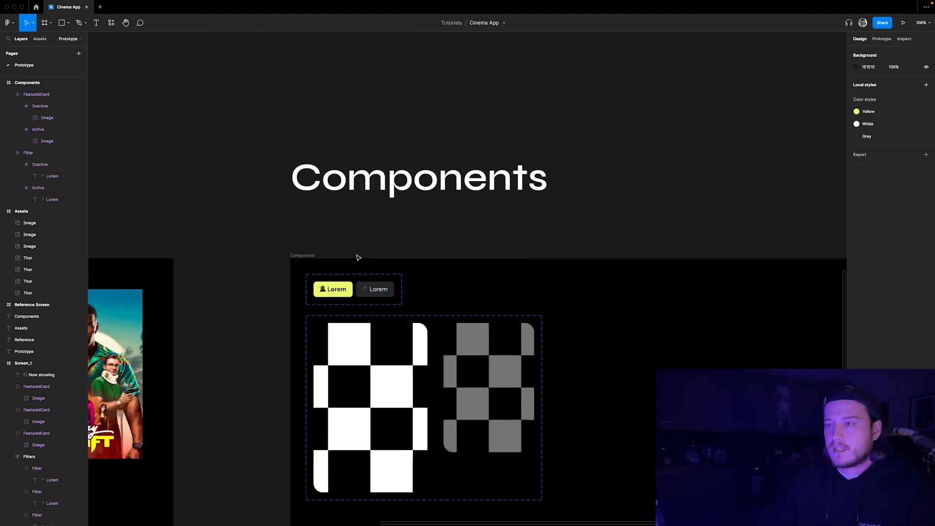
key("ctrl+v")
left_click_drag(312, 468, 587, 242)
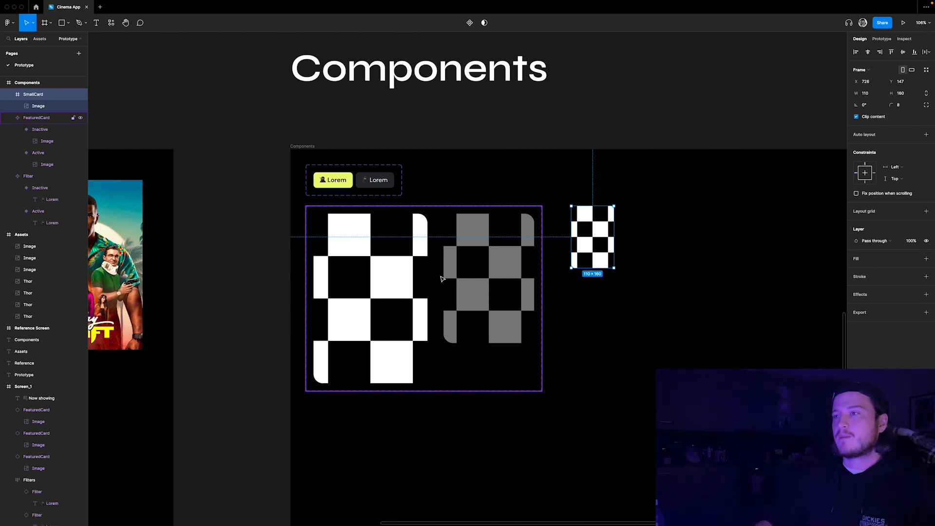
Turn SmallCard into a component and rename it NowShowingCard
right_click(601, 238)
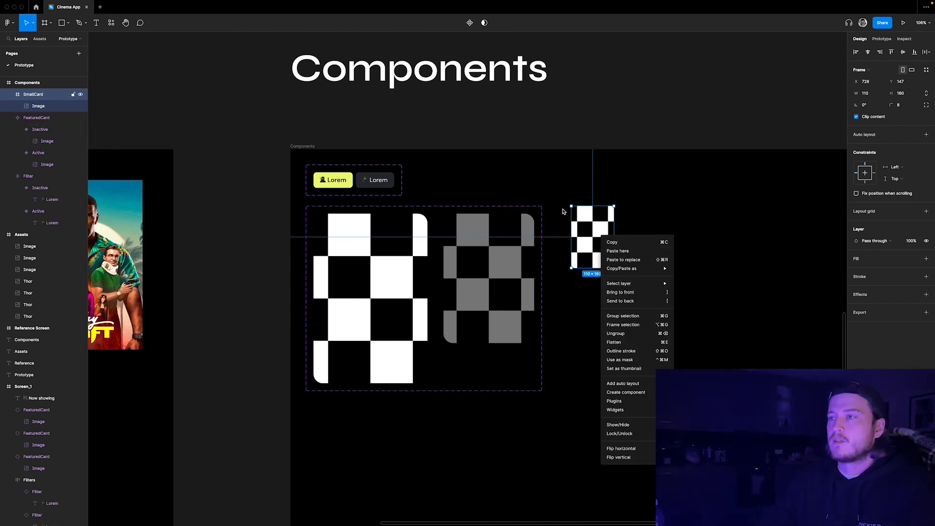
left_click(626, 392)
scroll(595, 191, "up", 3)
double_click(33, 94)
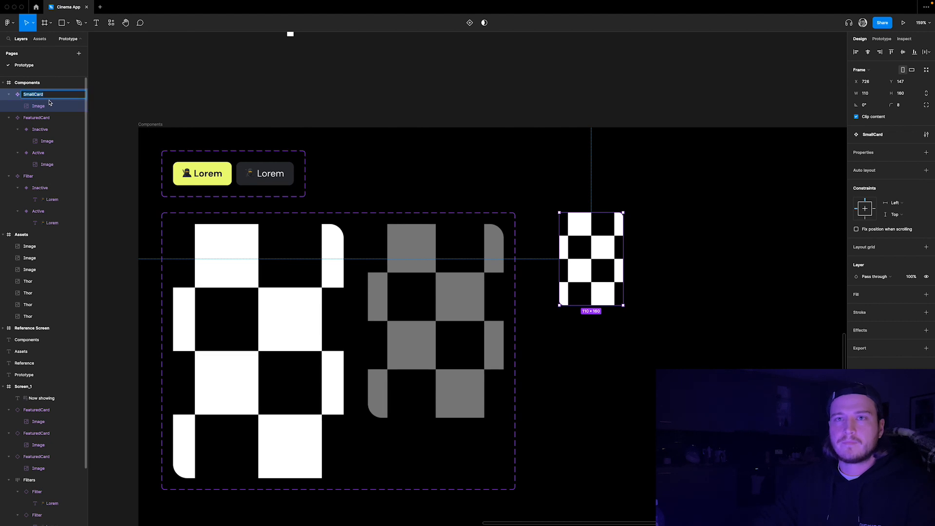
type("NowS")
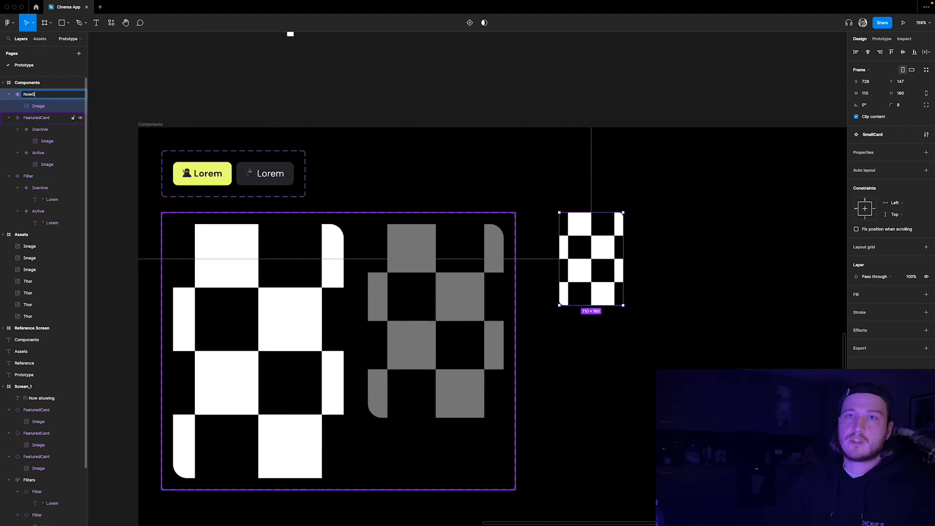
key("Return")
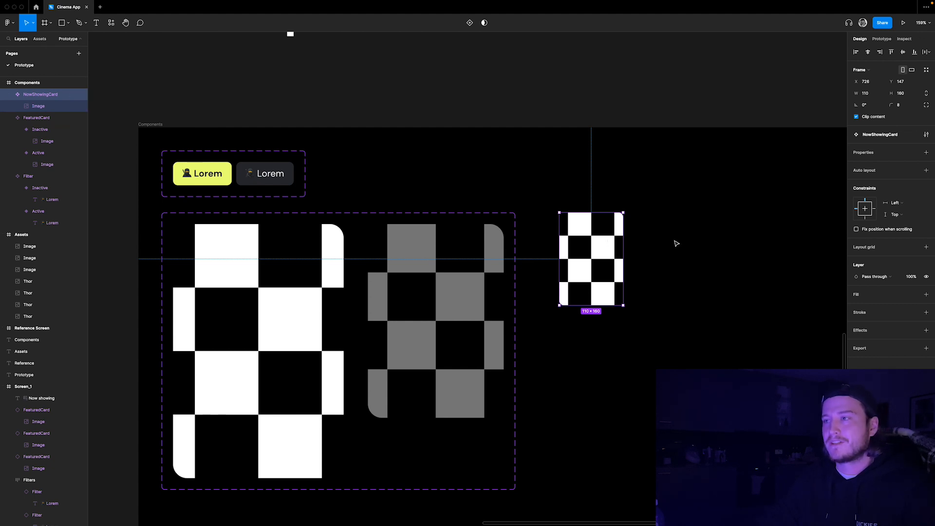
Place a NowShowingCard instance on Screen_1 at the left margin below the Now showing heading, at Y 727
scroll(676, 243, "down", 5)
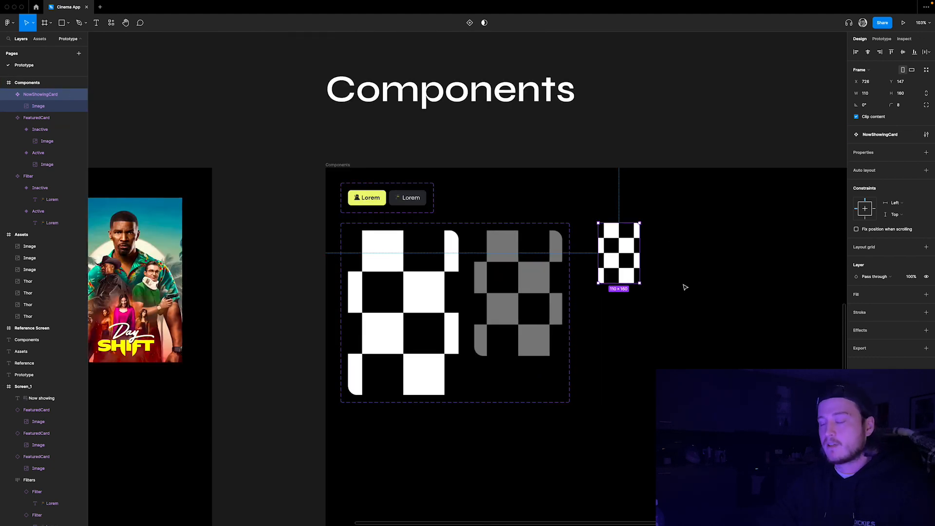
scroll(683, 287, "down", 6)
scroll(682, 287, "up", 3)
scroll(529, 91, "up", 6)
left_click(464, 58)
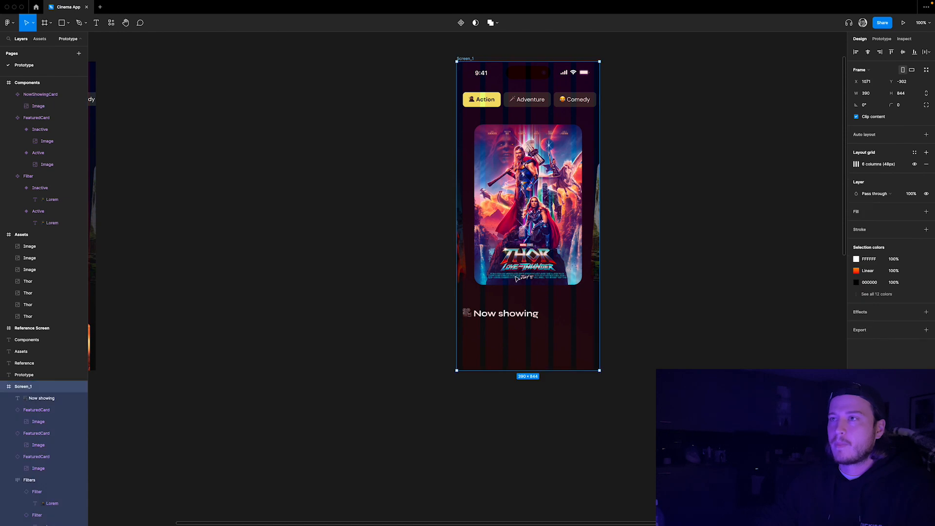
key("super+v")
left_click_drag(535, 163, 498, 351)
scroll(506, 351, "up", 5)
key("Up")
key("Up")
Duplicate the NowShowingCard instance twice to form an evenly spaced row of three, with the second card at X 140
left_click_drag(526, 377, 653, 376)
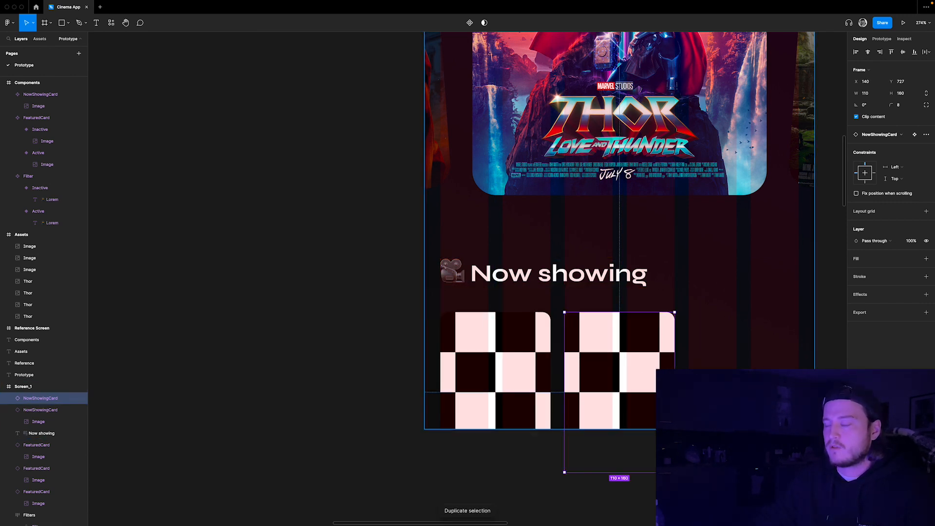
key("ctrl+d")
left_click(623, 452)
Fill the first NowShowingCard's image with the Top Gun Maverick poster from the Assets frame
scroll(647, 286, "down", 8)
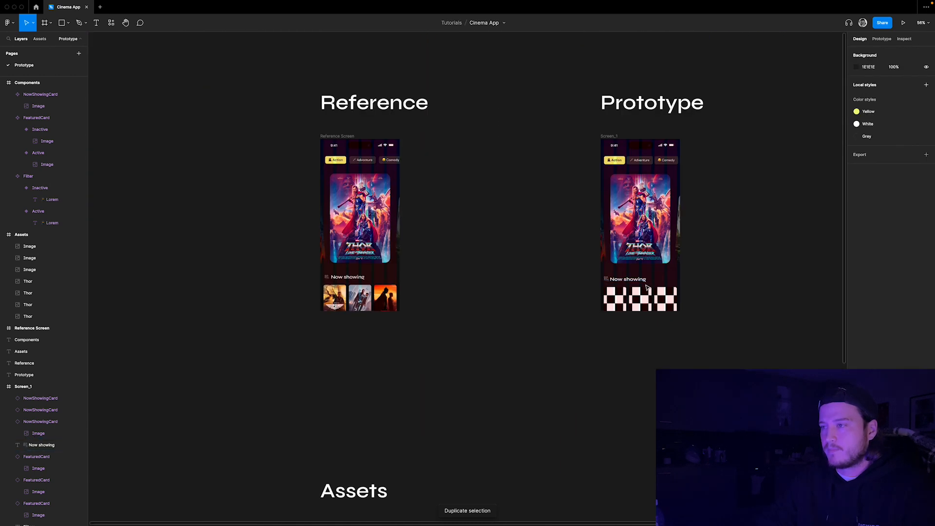
scroll(648, 289, "down", 4)
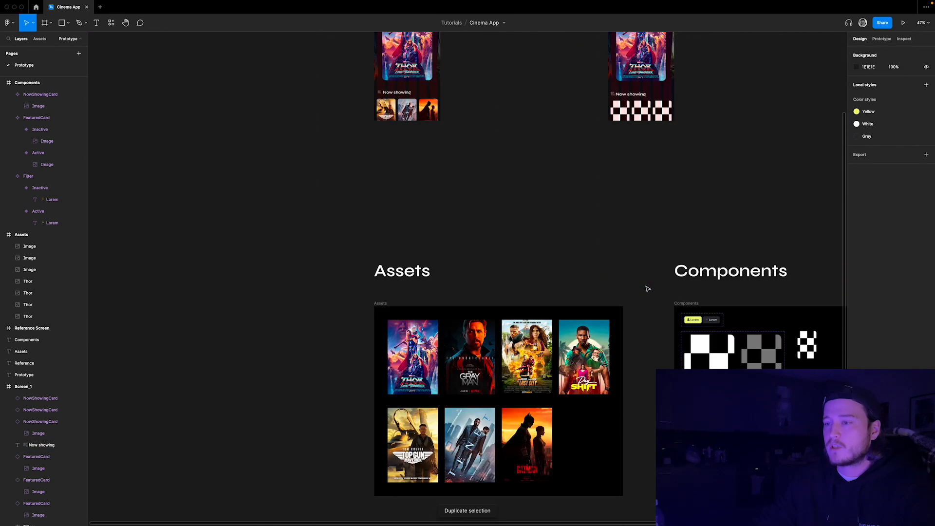
left_click(420, 435)
scroll(670, 89, "up", 5)
left_click(441, 184)
key("super+alt+v")
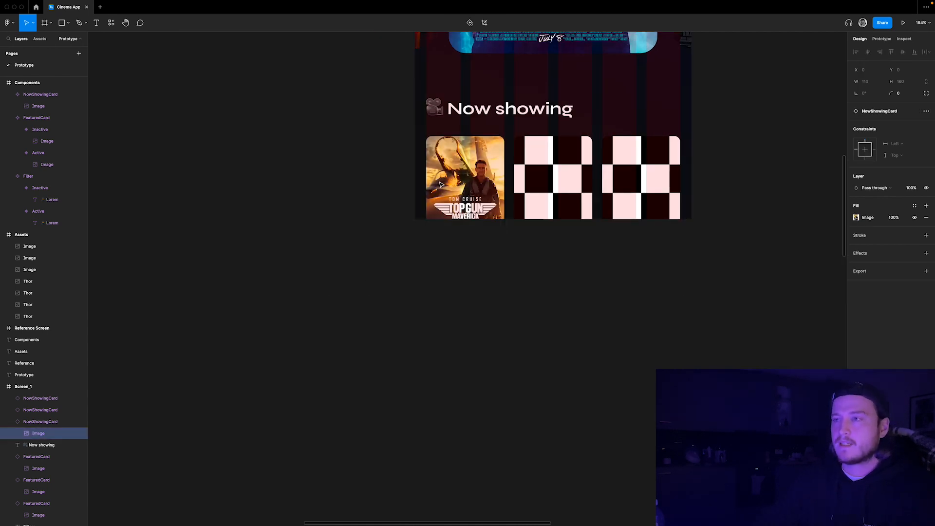
Fill the second NowShowingCard's image with the Tenet poster from the Assets frame
scroll(619, 170, "down", 7)
left_click(480, 354)
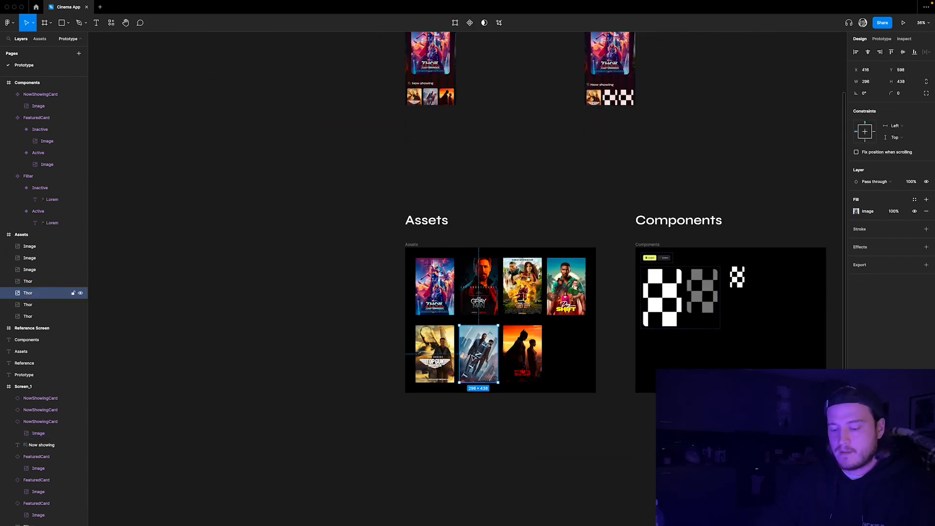
scroll(615, 78, "up", 5)
left_click(593, 198)
key("super+alt+v")
Fill the third NowShowingCard's image with the Batman poster from the Assets frame
scroll(591, 197, "down", 5)
scroll(443, 445, "down", 3)
scroll(482, 303, "up", 4)
left_click(482, 303)
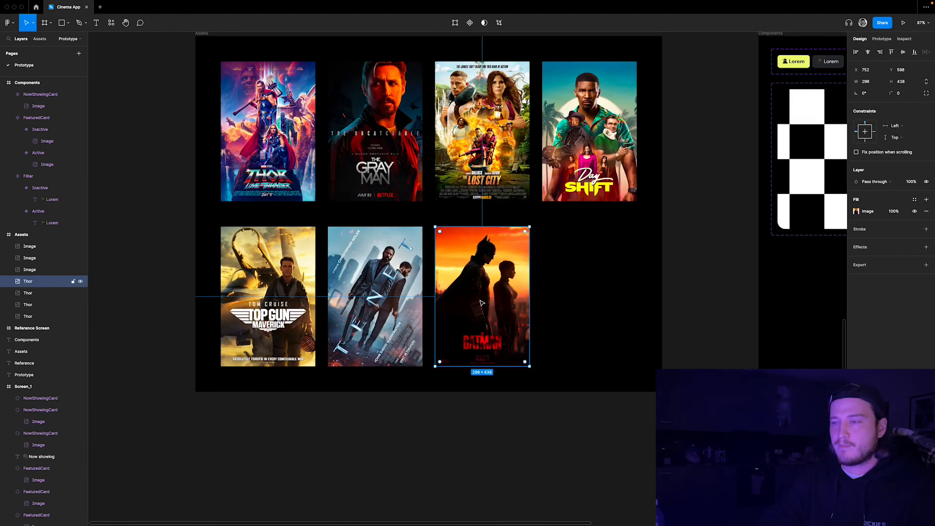
scroll(487, 317, "down", 4)
scroll(493, 367, "up", 5)
scroll(493, 367, "down", 1)
scroll(606, 214, "up", 8)
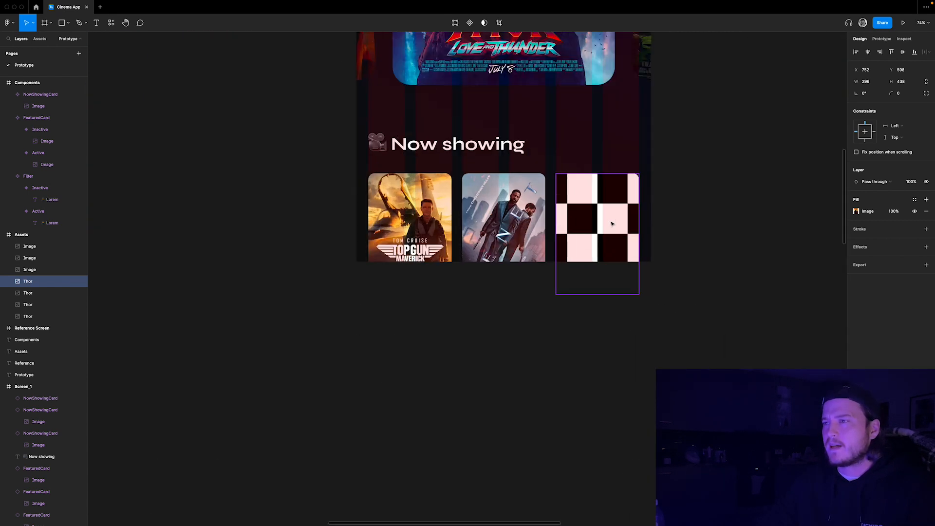
left_click(606, 215)
key("super+alt+v")
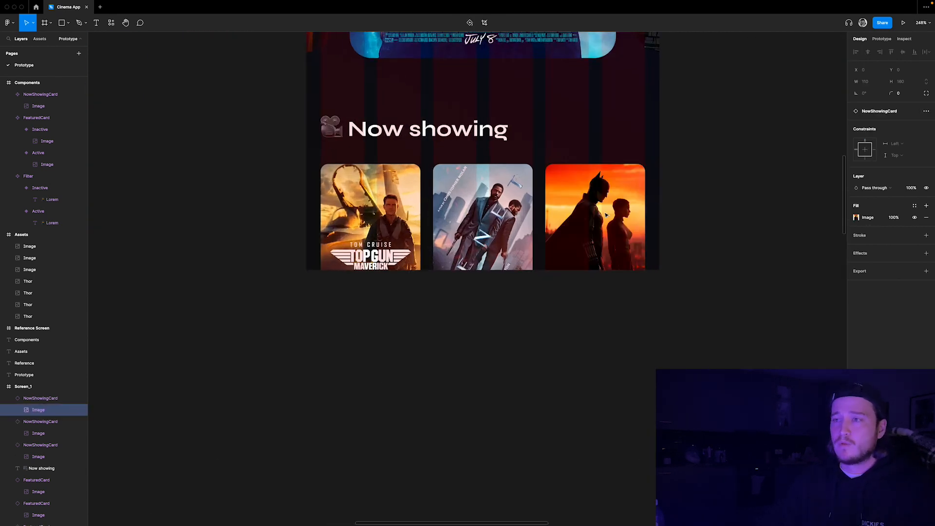
left_click(696, 299)
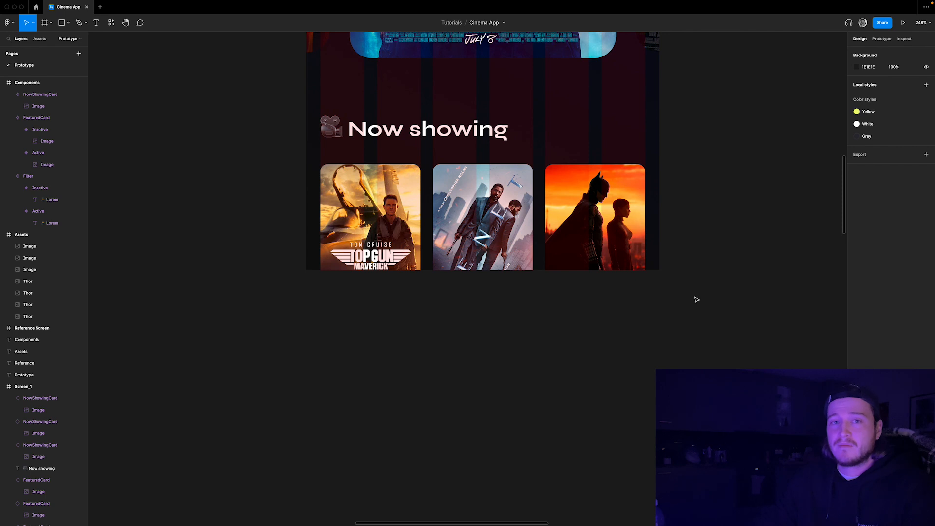
Review the assembled Screen_1 and hide the layout grids
scroll(704, 303, "up", 3)
scroll(699, 324, "down", 6)
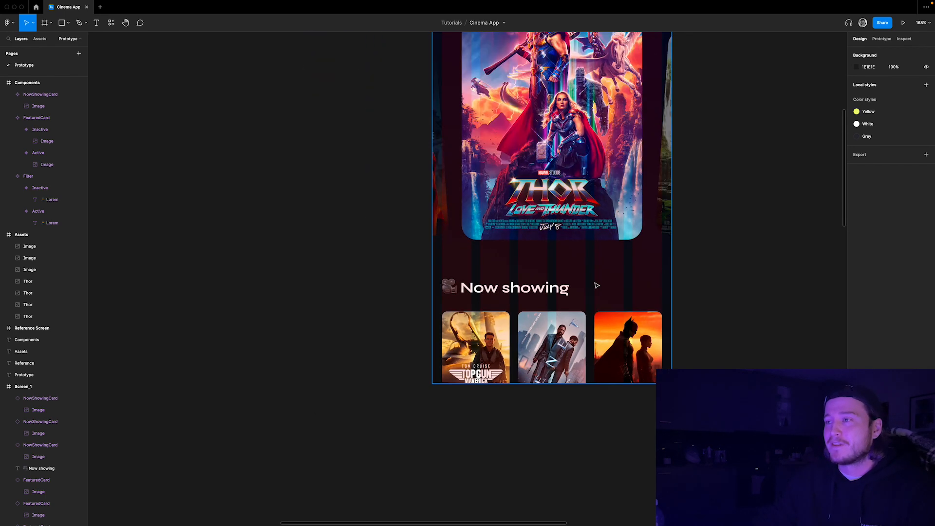
scroll(524, 99, "up", 3)
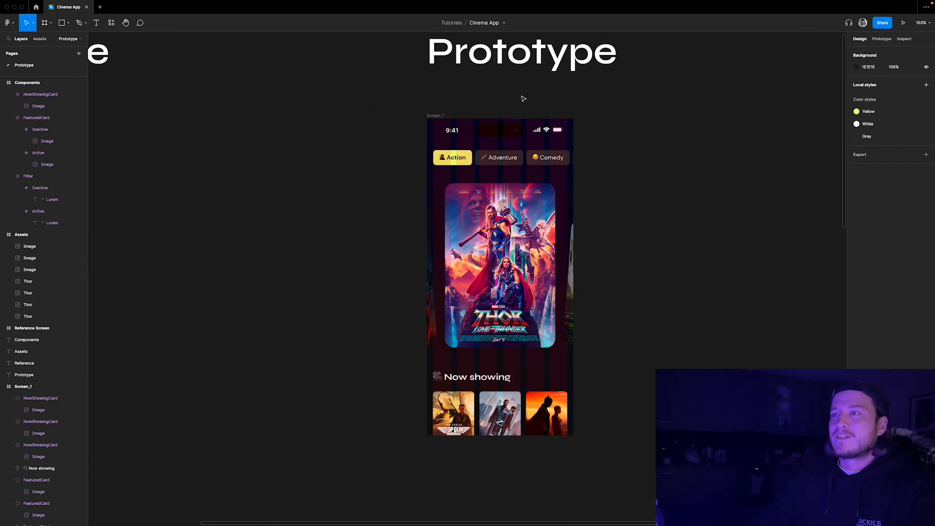
key("ctrl+g")
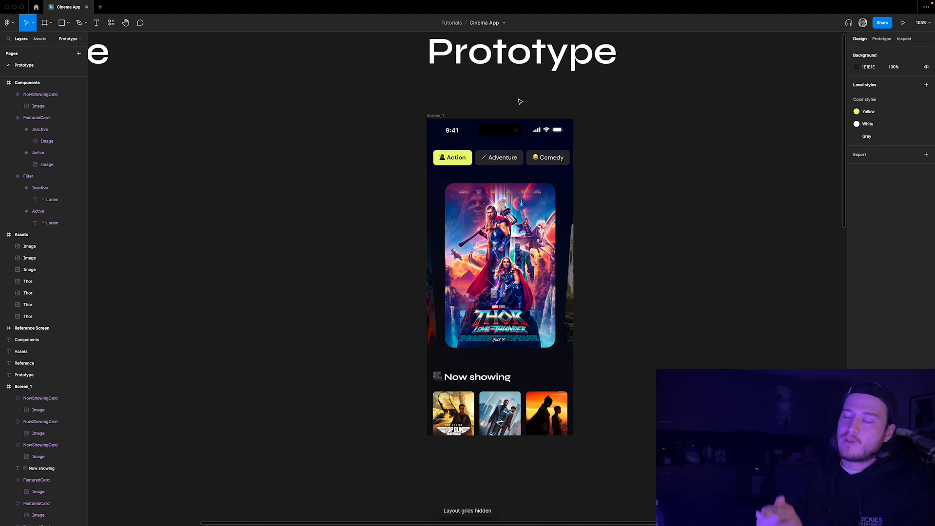
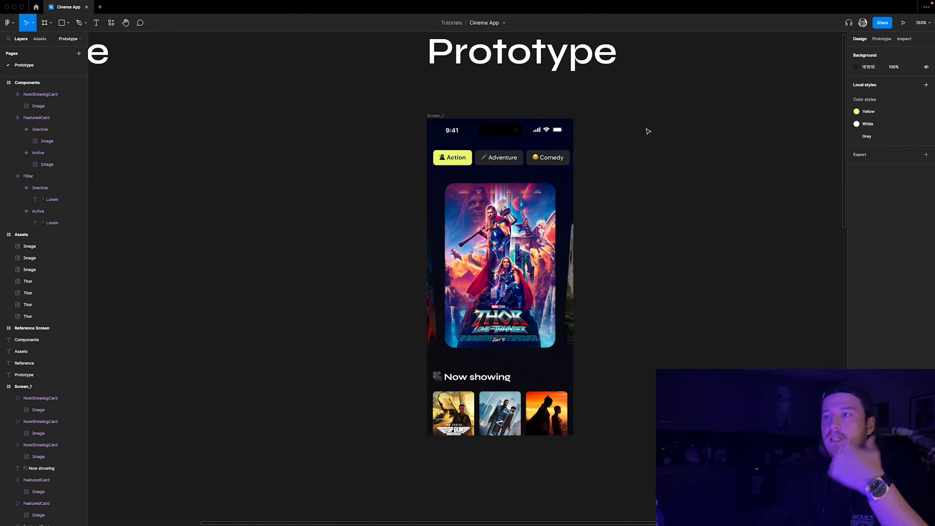
Duplicate the Screen_1 frame and rename the copy Screen_2
left_click(436, 115)
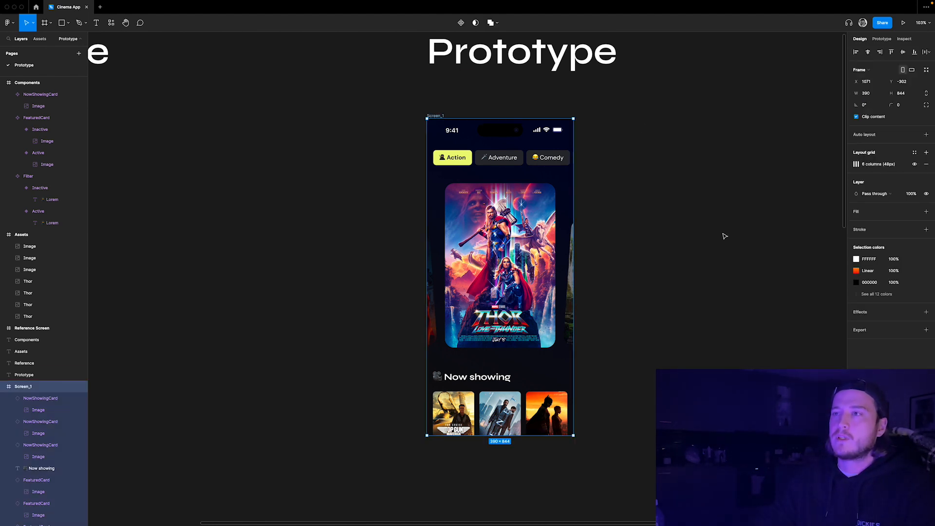
key("super+d")
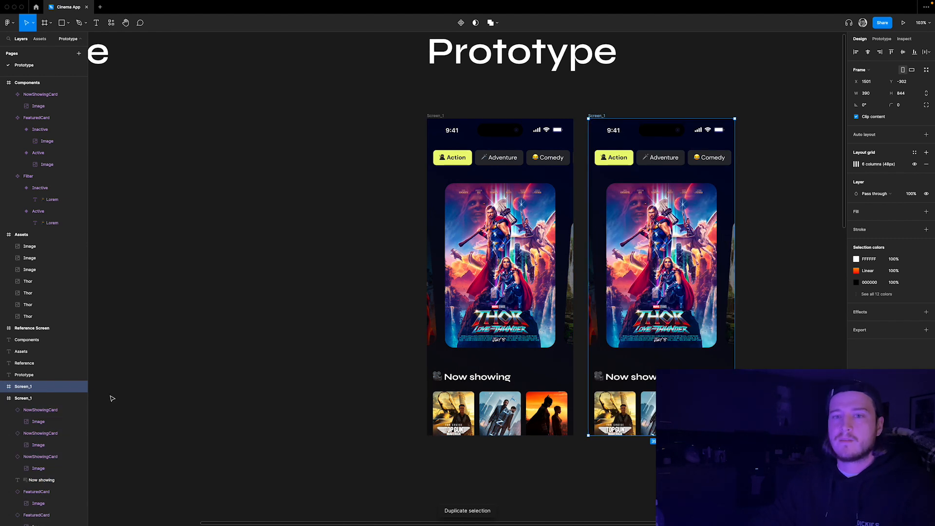
double_click(45, 387)
type("Screen_2")
key("Return")
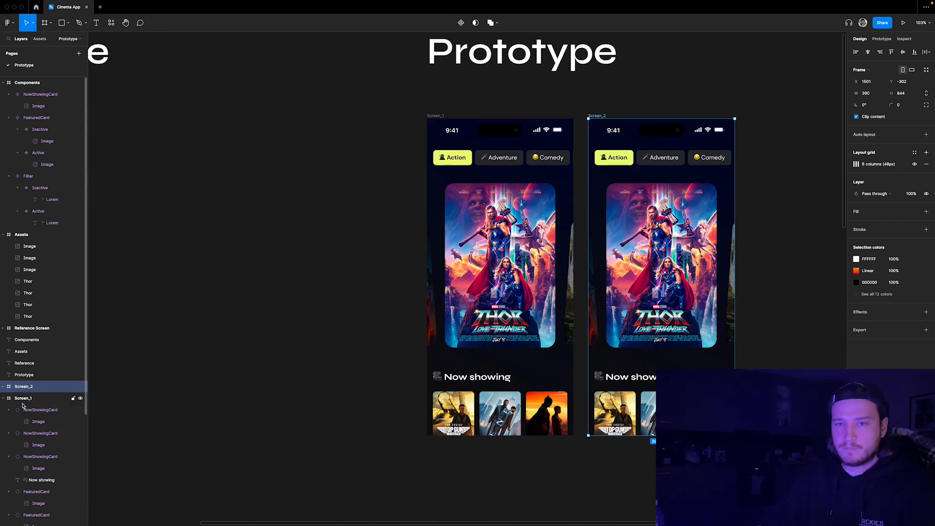
left_click(741, 291)
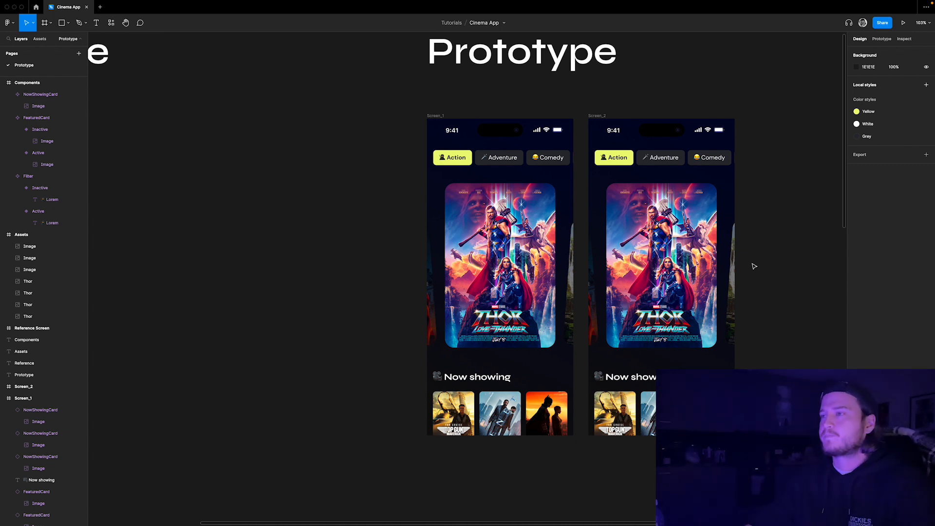
Shift the tilted FeaturedCard at Screen_2's right edge fully off the screen to the right, to X 495.93
scroll(534, 241, "down", 3)
scroll(535, 241, "down", 2)
scroll(679, 248, "up", 5)
scroll(506, 248, "down", 3)
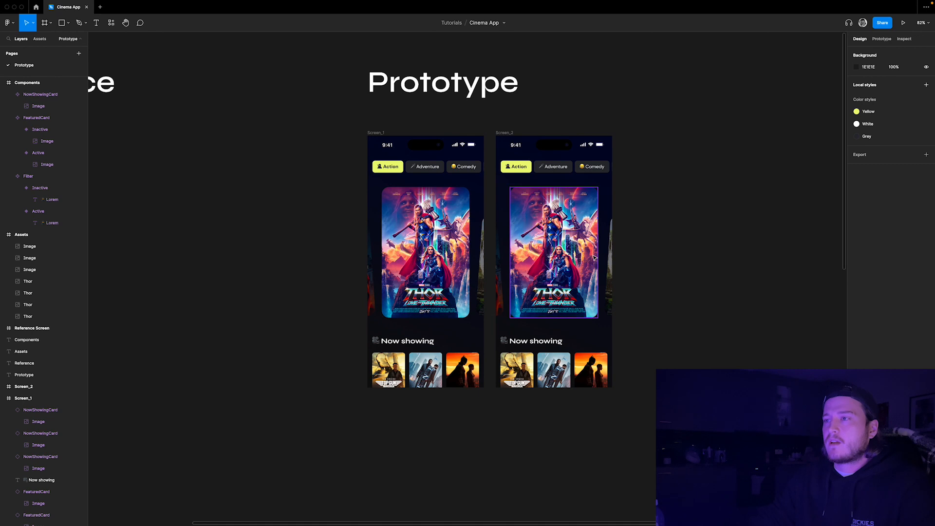
scroll(587, 258, "up", 2)
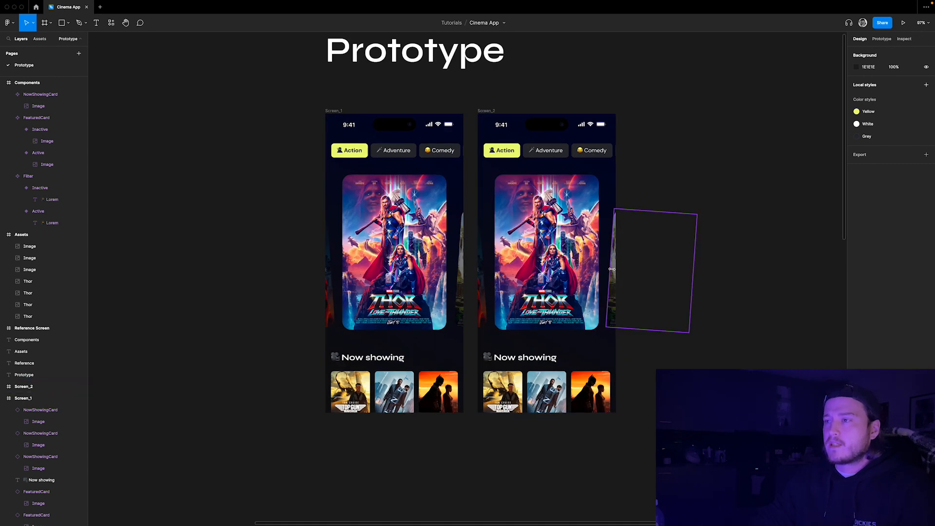
left_click(612, 269)
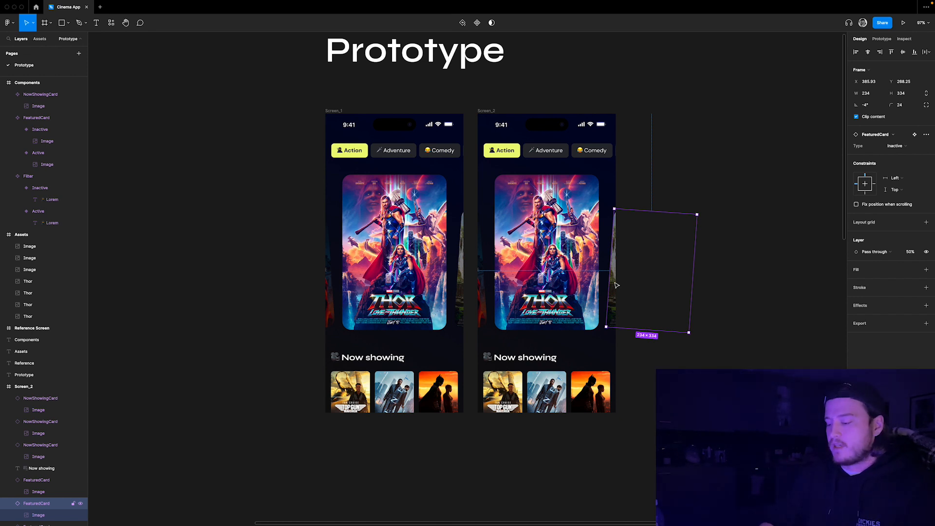
key("shift+Right")
key("shift+Right")
key("shift+Right")
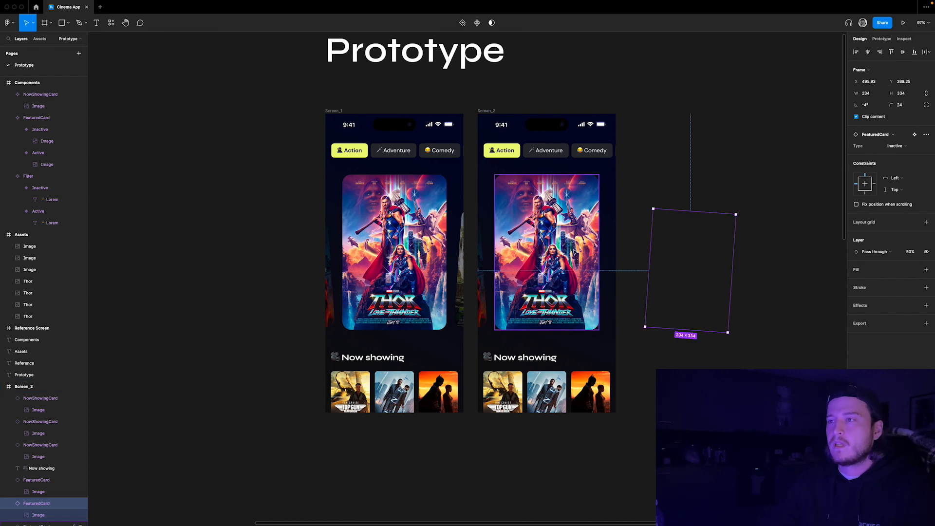
Switch the central Thor FeaturedCard on Screen_2 to the Inactive variant
left_click(574, 252)
left_click(901, 147)
left_click(902, 155)
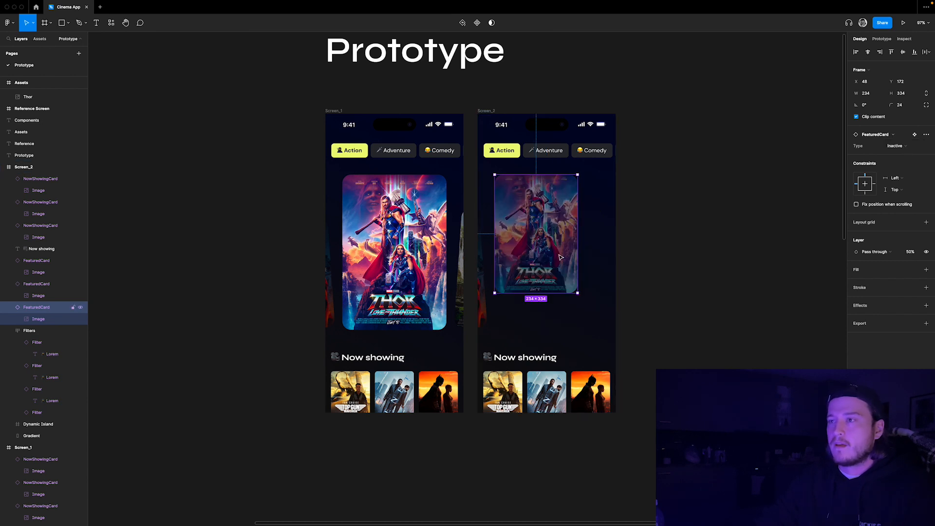
Lower the inactive Thor FeaturedCard on Screen_2 to Y 268, keeping it at X 48
left_click_drag(560, 263, 562, 300)
scroll(507, 331, "up", 5)
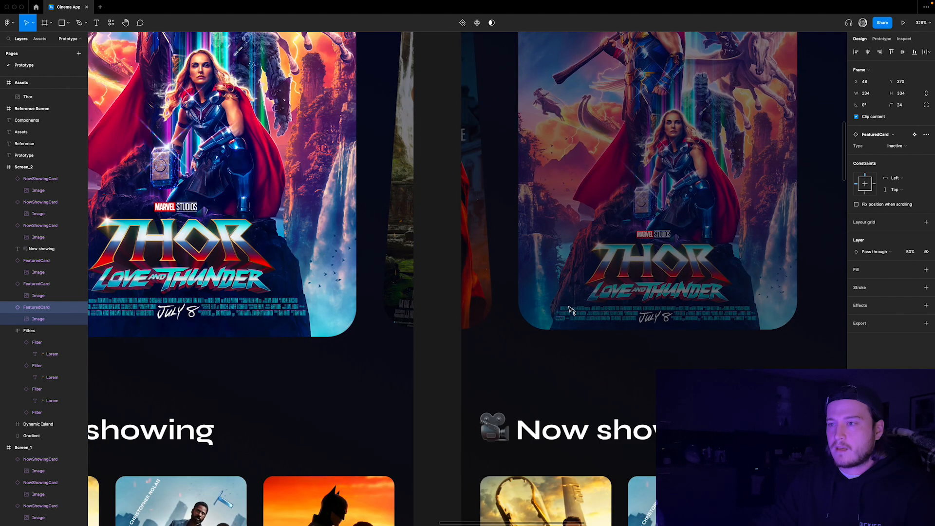
left_click_drag(568, 309, 567, 312)
scroll(470, 317, "up", 3)
scroll(539, 328, "down", 6)
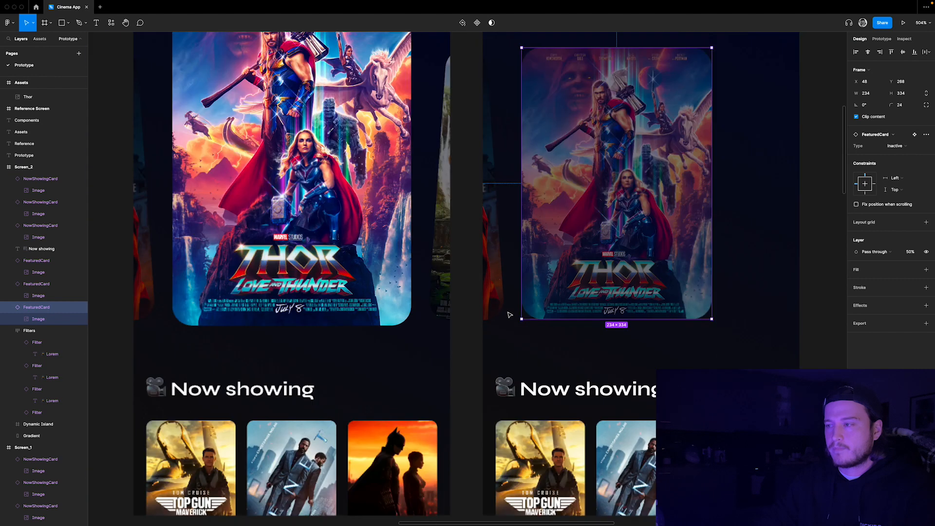
Undo the Thor FeaturedCard's lowering and variant switch on Screen_2, restoring the Active variant at Y 172
scroll(618, 286, "up", 3)
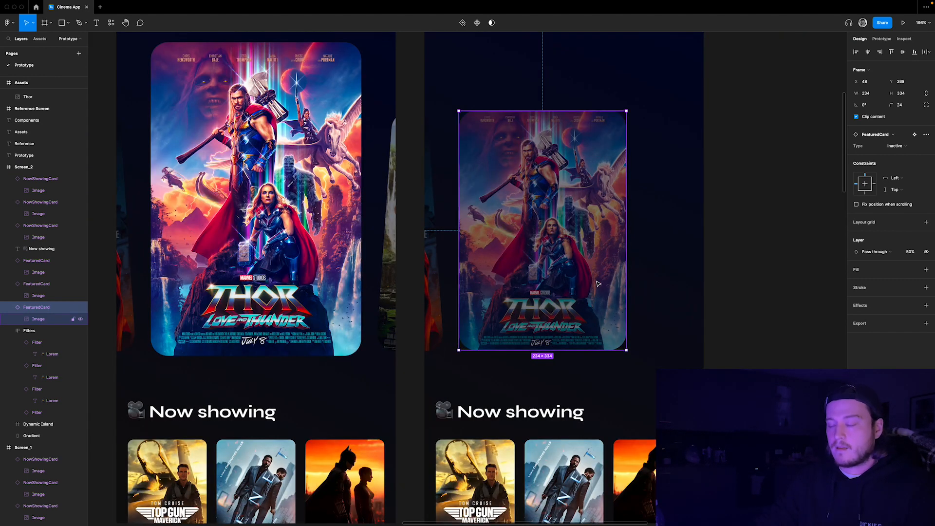
left_click_drag(595, 348, 595, 281)
key("ctrl+z")
Draw a 390 × 40 helper rectangle across Screen_2 at Y 610, flush with the Thor FeaturedCard's bottom edge
scroll(565, 339, "down", 1)
key("r")
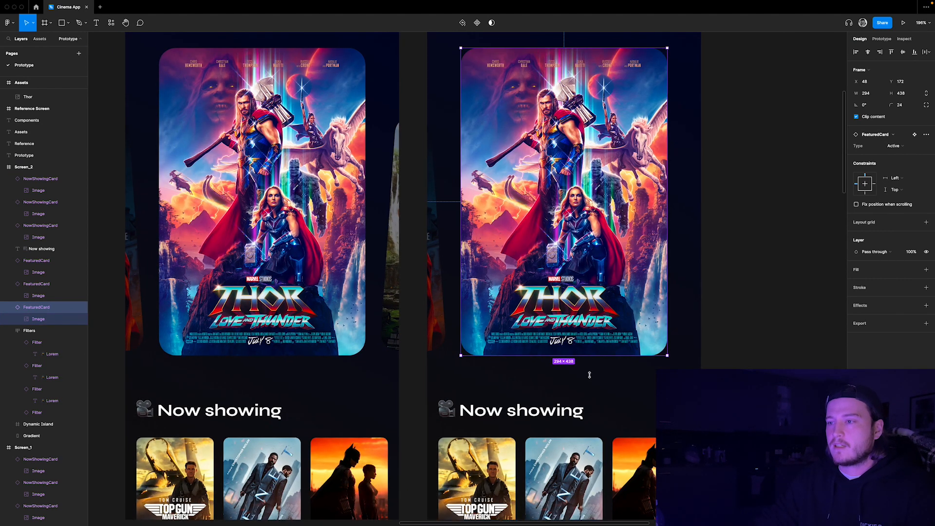
mouse_move(428, 356)
left_mouse_down()
mouse_move(657, 390)
mouse_move(702, 385)
left_mouse_up()
scroll(576, 360, "up", 4)
scroll(576, 359, "up", 5)
left_click_drag(576, 359, 574, 353)
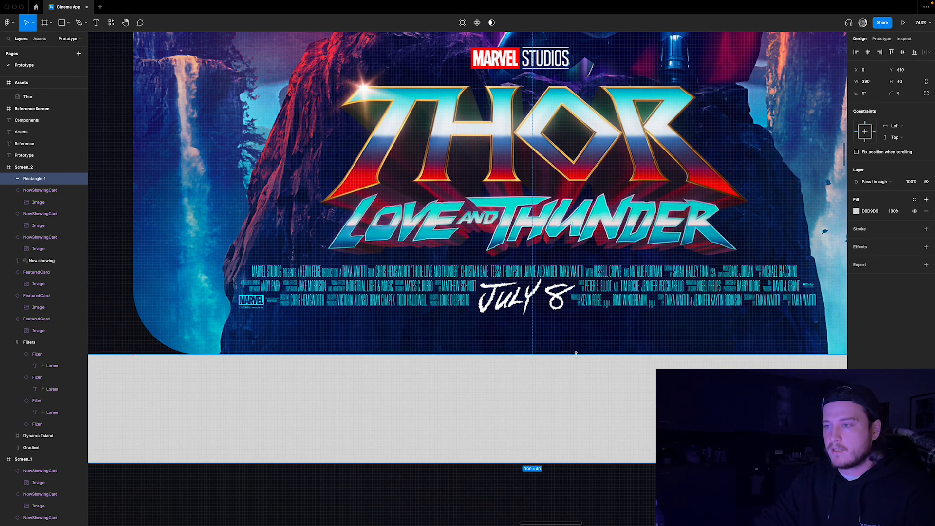
Switch the central Thor FeaturedCard on Screen_2 to the Inactive variant
scroll(576, 355, "down", 10)
left_click(580, 319)
left_click(893, 146)
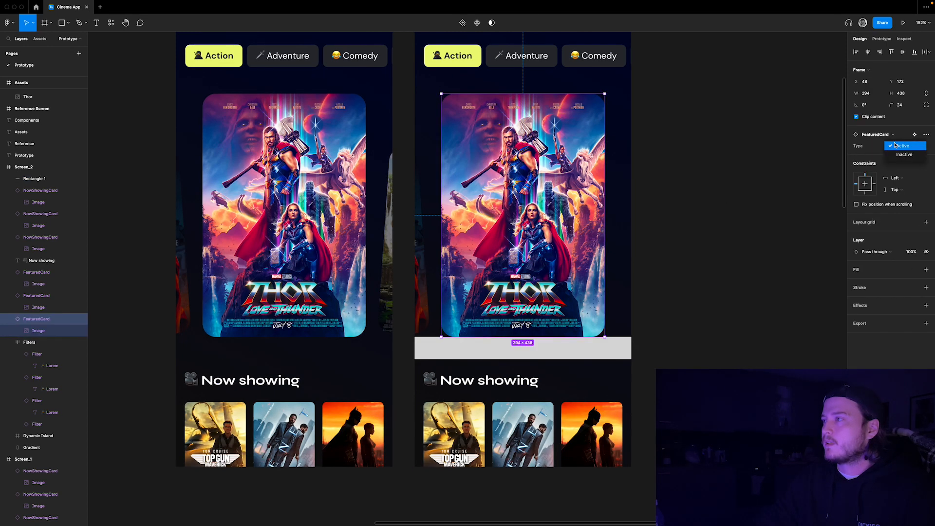
left_click(897, 156)
Move the inactive Thor FeaturedCard to X 273, Y 276 so it rests on the helper rectangle, and delete the rectangle
left_click_drag(515, 229, 593, 293)
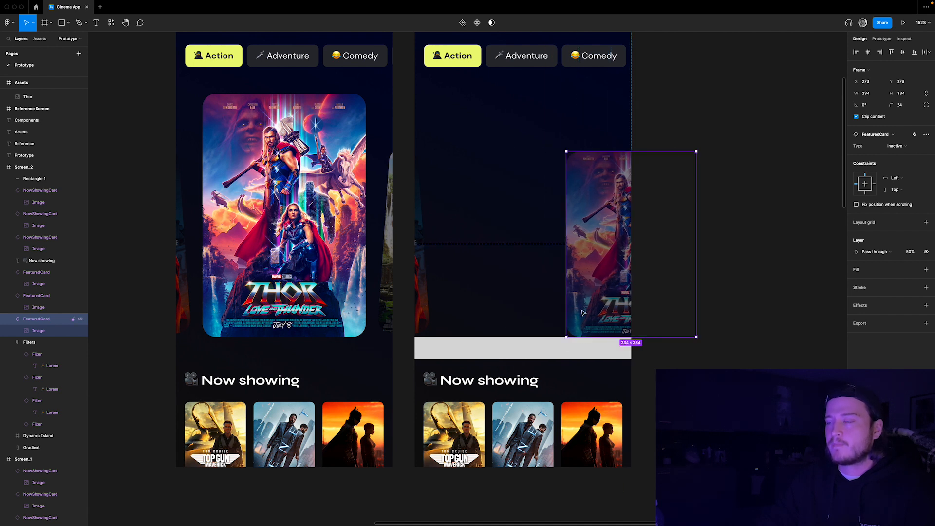
left_click(566, 357)
key("Delete")
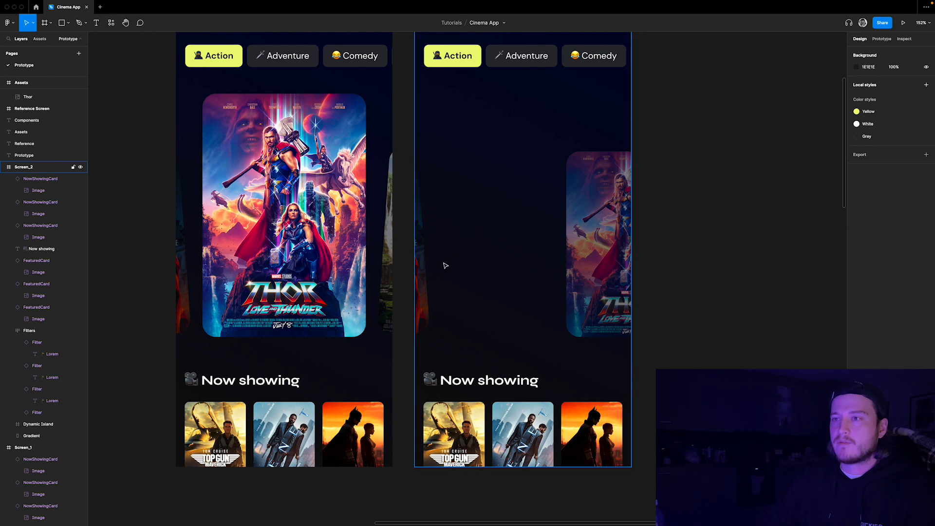
Bring the tilted Gray Man FeaturedCard further into Screen_2 from its left edge and set its rotation to 0°
left_click(424, 272)
left_click_drag(423, 273, 528, 273)
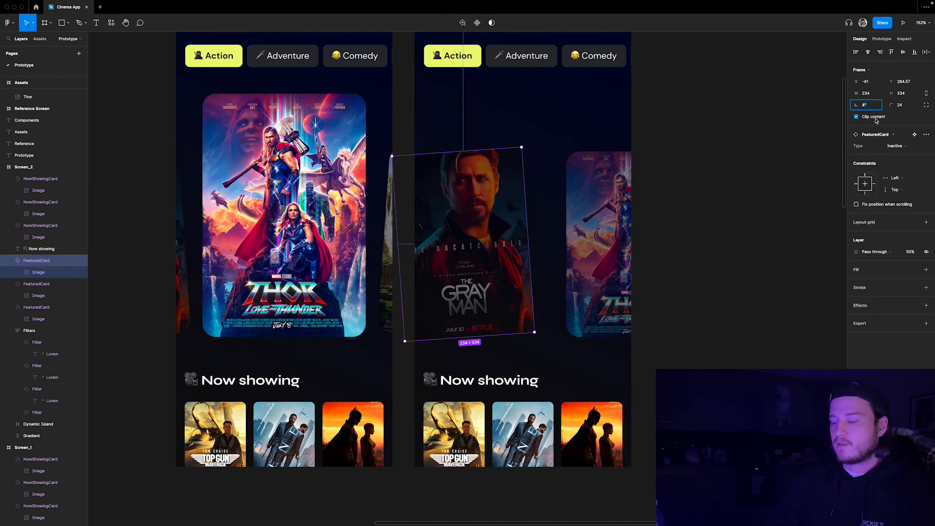
key("Return")
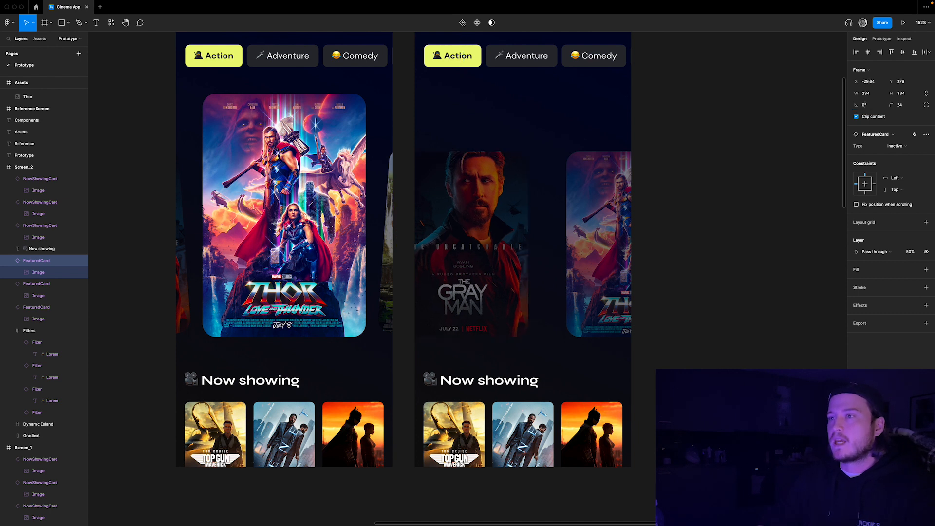
Switch the Gray Man FeaturedCard to the Active variant and raise it to Y 172
left_click(902, 146)
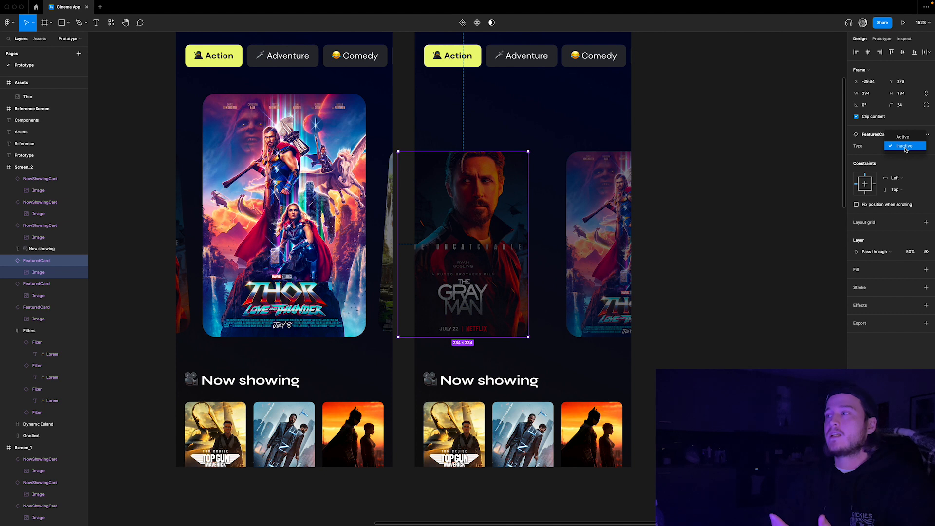
left_click(904, 138)
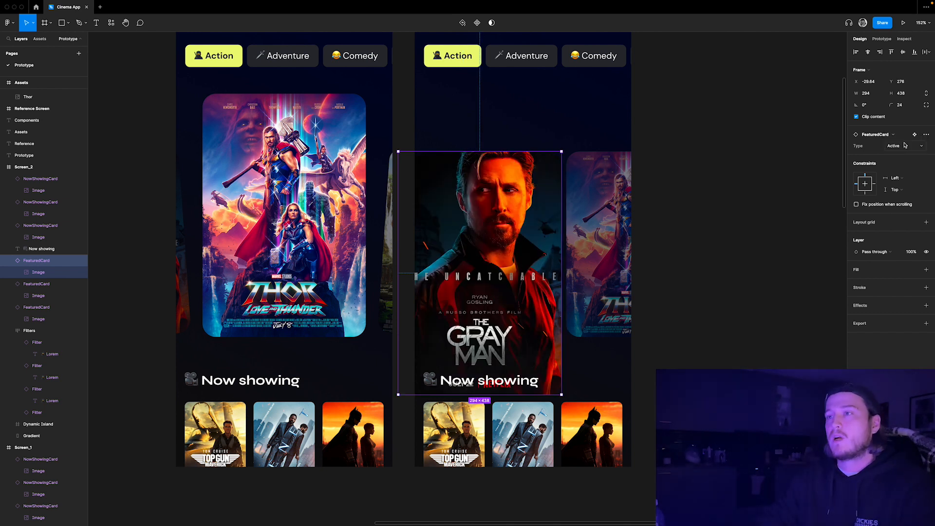
left_click_drag(502, 280, 498, 267)
Shift the inactive Thor FeaturedCard right to X 303 and set the Gray Man FeaturedCard's X position to 30
key("alt")
left_click_drag(595, 288, 612, 288)
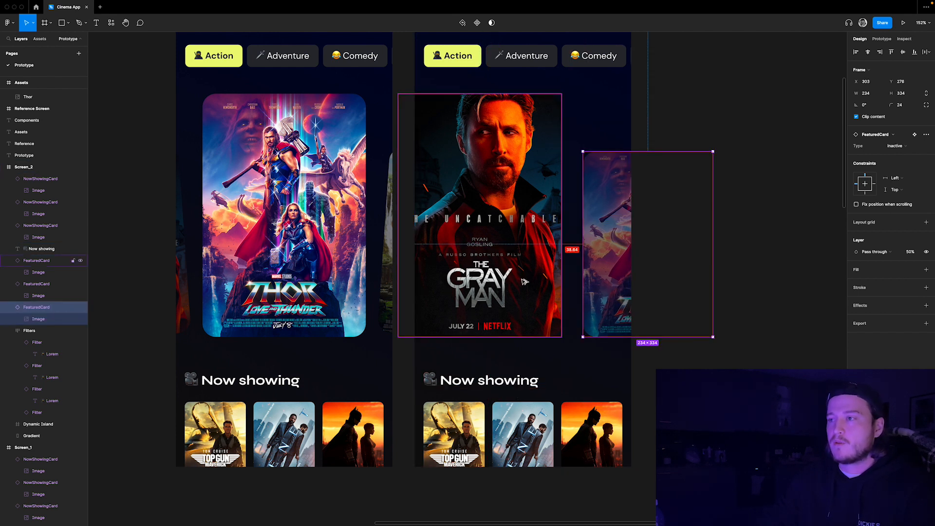
left_click(544, 290)
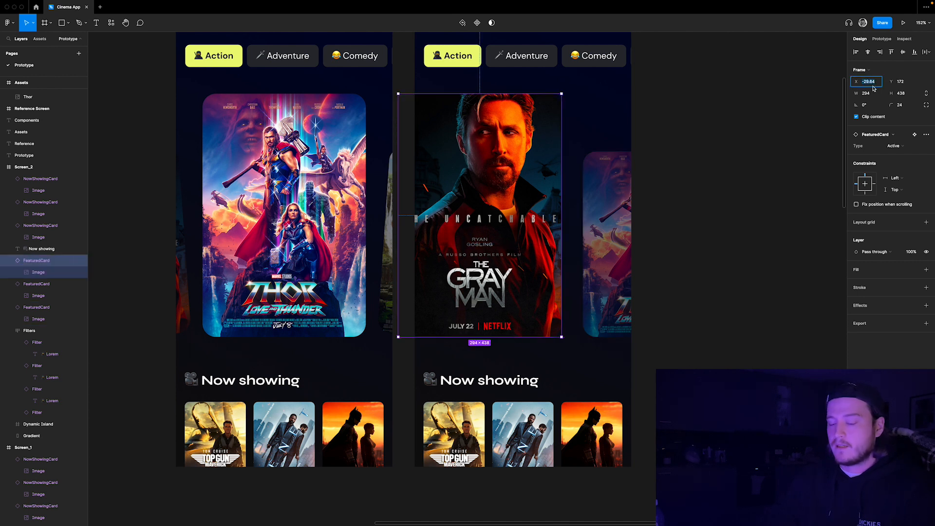
type("30")
key("Return")
Nudge the inactive Thor FeaturedCard right to X 356, leaving a 32 px gap beside the Gray Man card
left_click(616, 233)
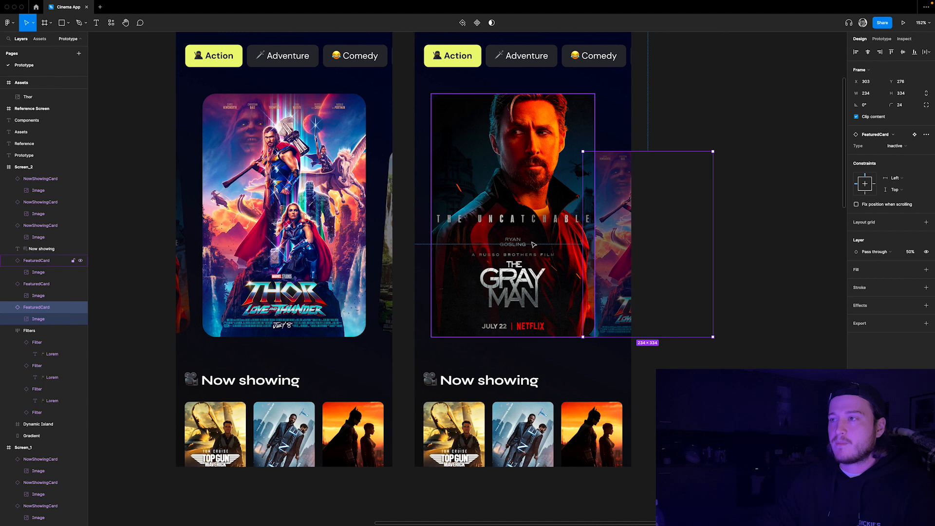
key("shift+Right")
key("shift+Right")
key("shift+Right")
key("alt")
key("shift+Right")
key("Right")
key("shift+Right")
key("Right")
key("Right")
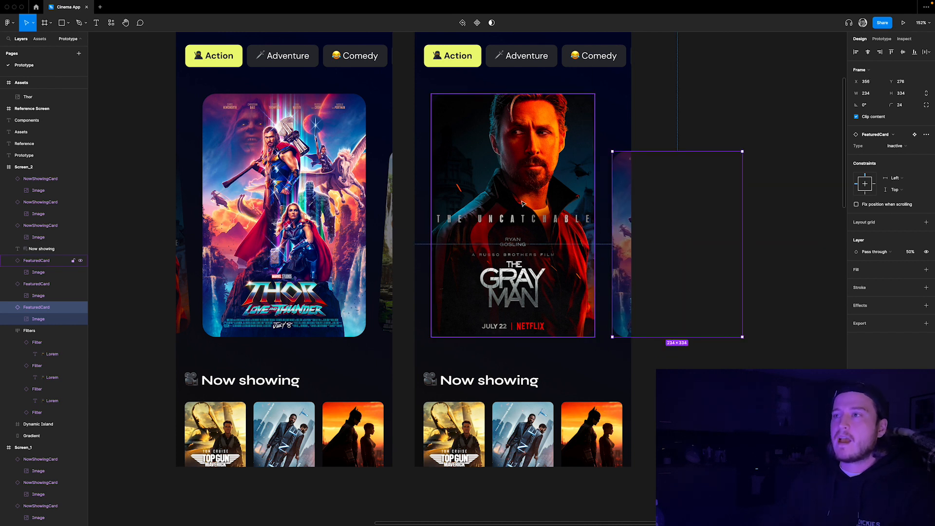
Shift the Gray Man and Thor FeaturedCards together 18 px right, centring the Gray Man card at X 48
left_click(549, 185, "shift")
key("alt")
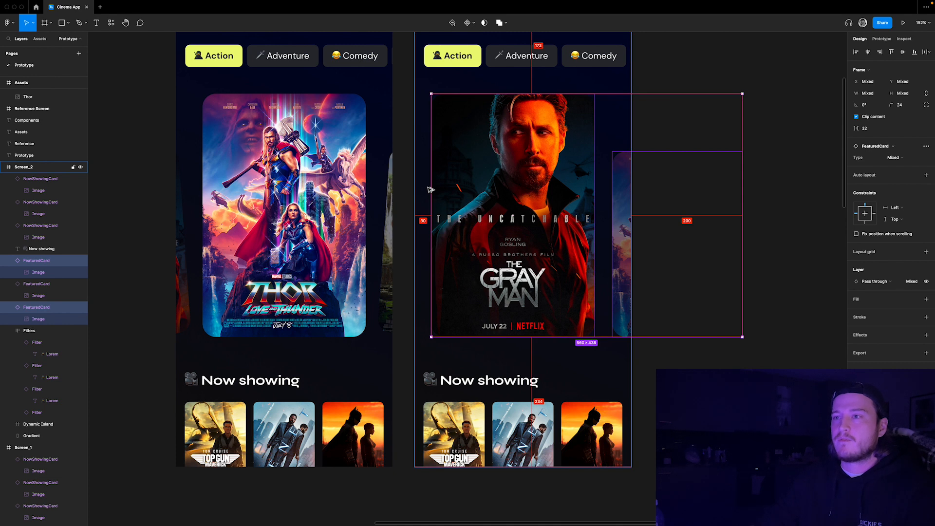
key("shift+Right")
key("Right")
key("Right")
key("Right")
key("Right")
key("Right")
key("Right")
key("Right")
key("Right")
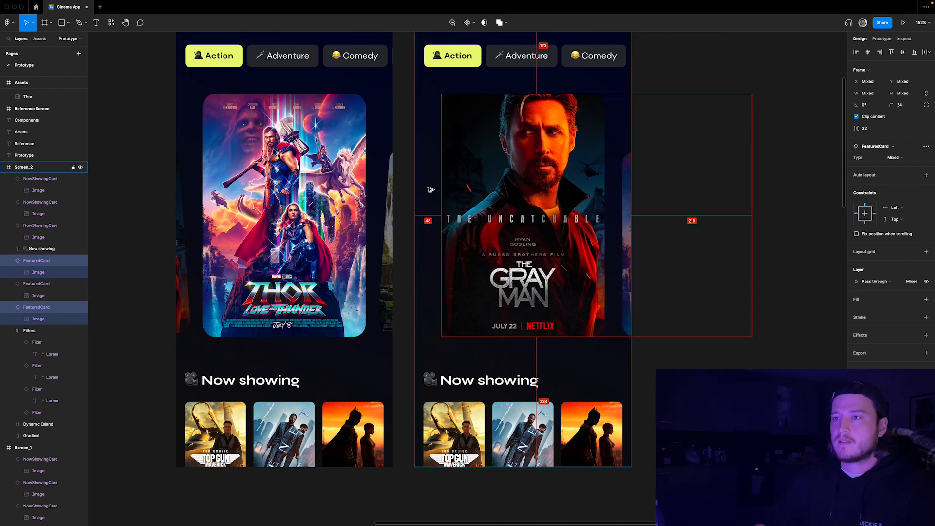
key("Escape")
Rotate the inactive Thor FeaturedCard at Screen_2's right edge to -4°
key("shift+1")
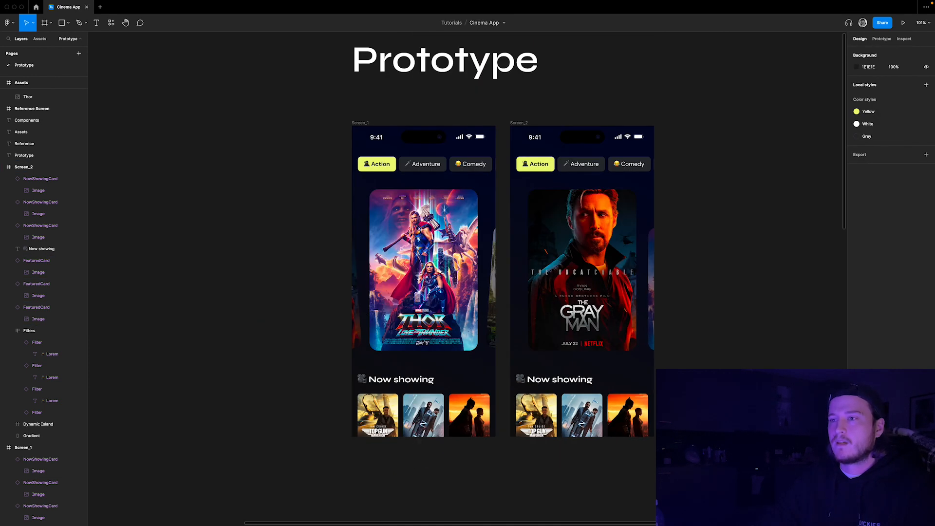
scroll(735, 358, "up", 4)
scroll(735, 358, "down", 2)
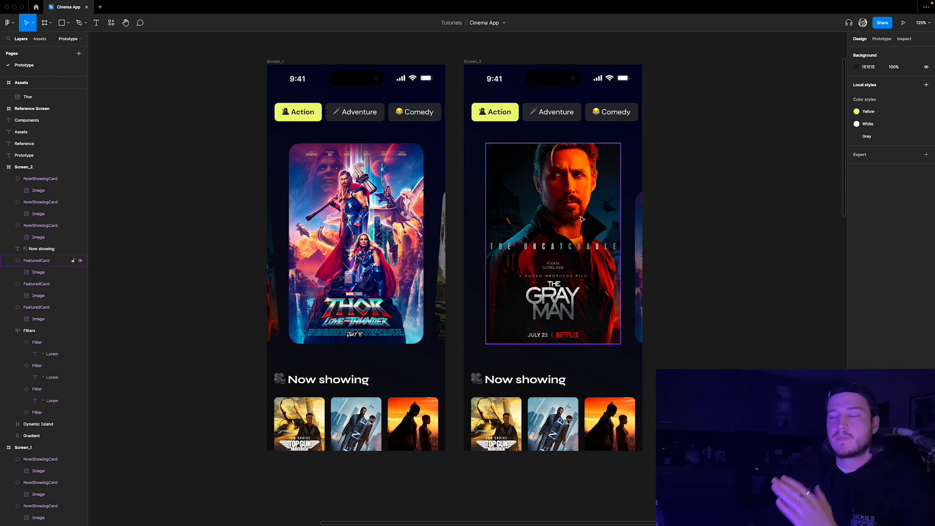
left_click(647, 272)
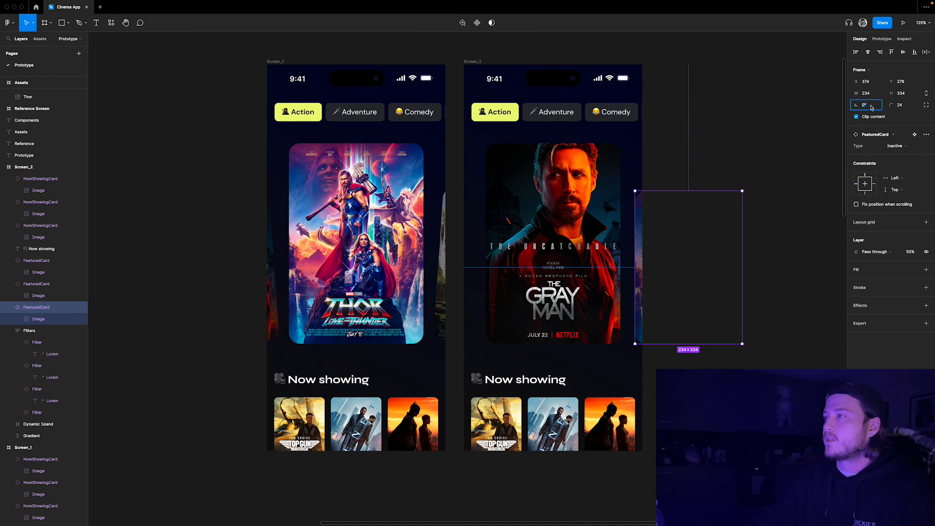
type("-4")
key("Return")
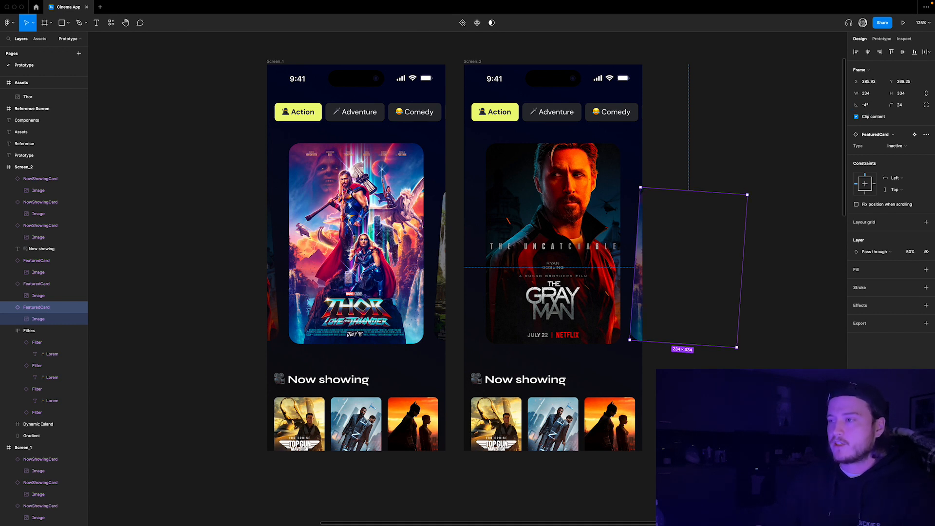
left_click(765, 109)
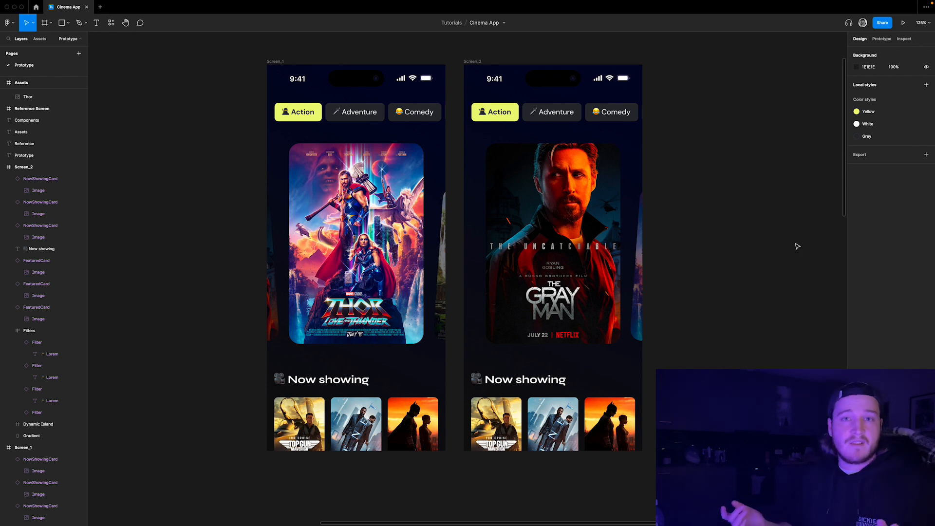
Copy the Inactive FeaturedCard variant from the Components frame and paste it into Screen_2
scroll(799, 236, "down", 5)
scroll(735, 212, "down", 3)
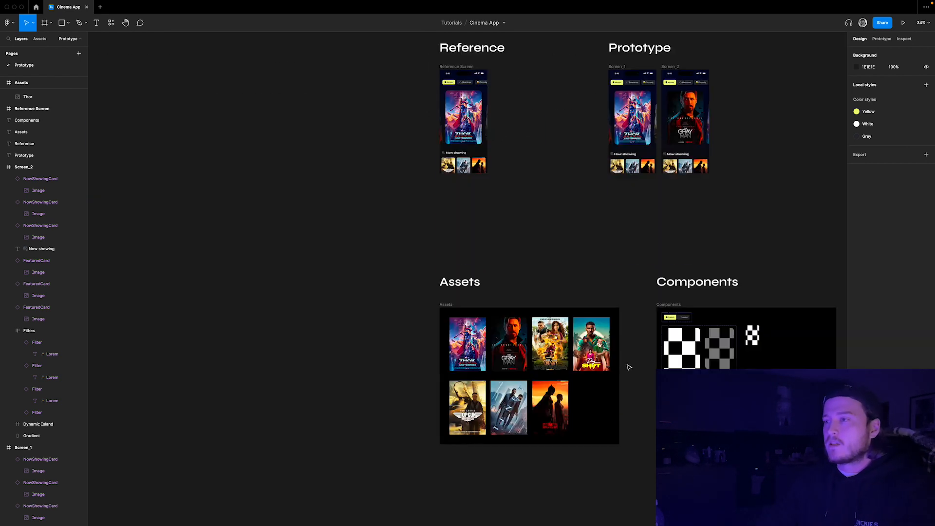
scroll(675, 290, "up", 5)
left_click(674, 290)
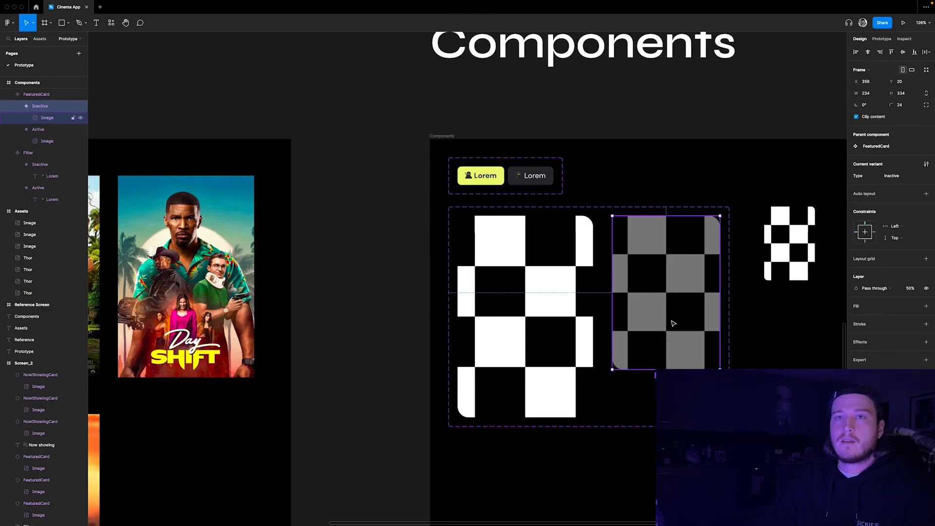
scroll(672, 315, "down", 4)
scroll(624, 116, "up", 3)
scroll(624, 102, "up", 5)
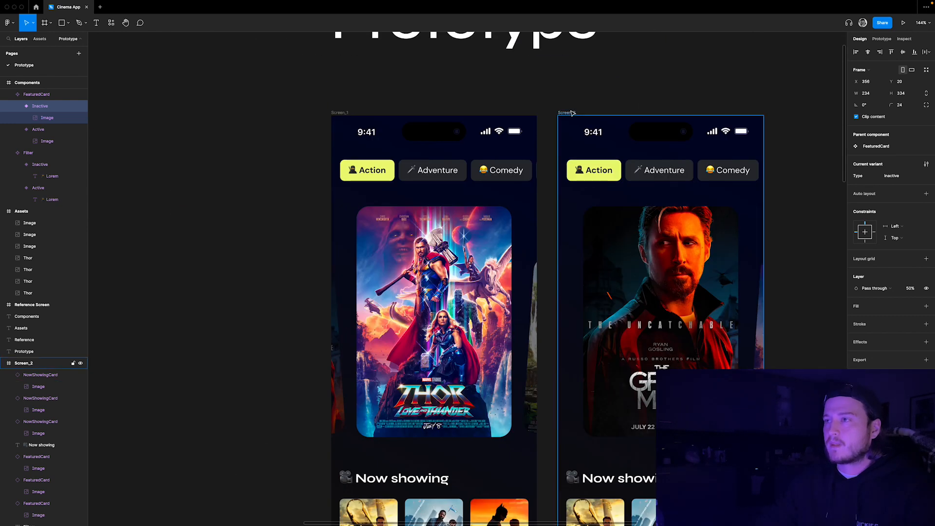
left_click(571, 112)
key("super+v")
Position the pasted inactive FeaturedCard at X 12, Y 276 on Screen_2, with its base level with the Gray Man card's
scroll(750, 233, "down", 2)
left_click_drag(751, 232, 602, 365)
scroll(602, 365, "up", 4)
left_click_drag(624, 335, 627, 354)
Fill the new inactive FeaturedCard's image on Screen_2 with the Day Shift poster from the Assets frame
scroll(628, 358, "down", 10)
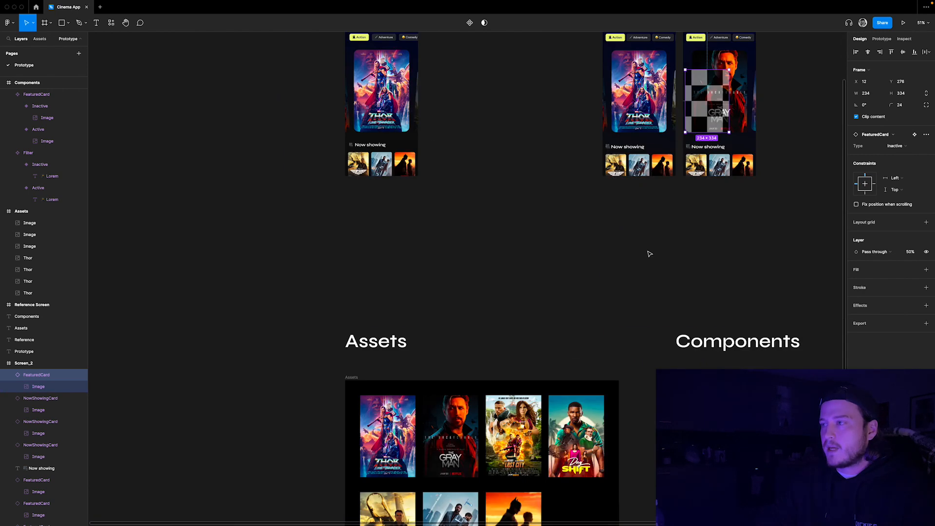
scroll(647, 251, "down", 4)
left_click(577, 244)
scroll(582, 239, "up", 4)
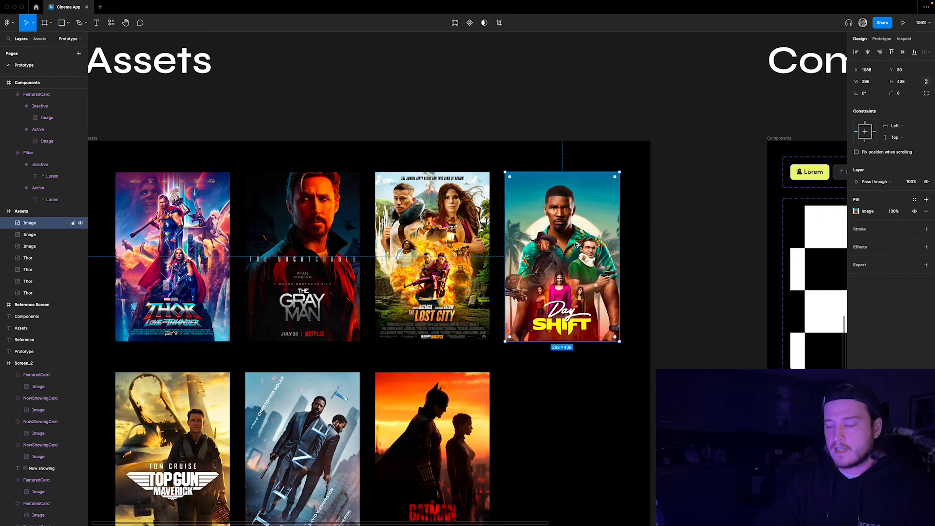
scroll(565, 254, "down", 4)
scroll(559, 288, "up", 5)
scroll(585, 219, "up", 6)
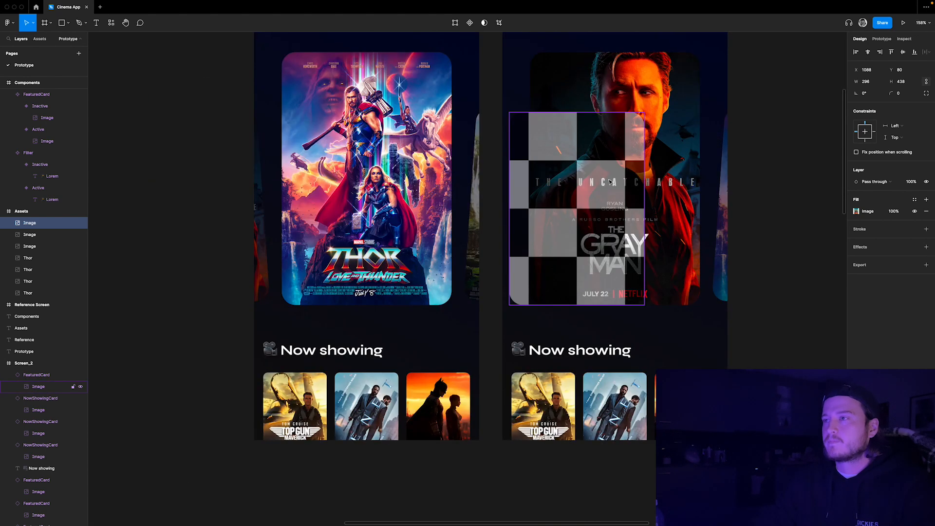
left_click(602, 195)
key("super+alt+v")
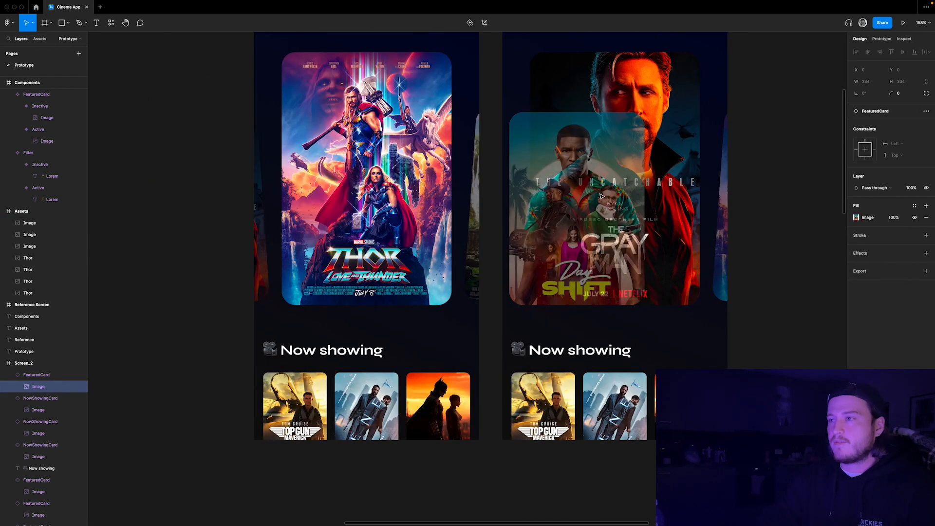
Move the Day Shift FeaturedCard left to X -218 so only its edge shows on Screen_2
key("Left")
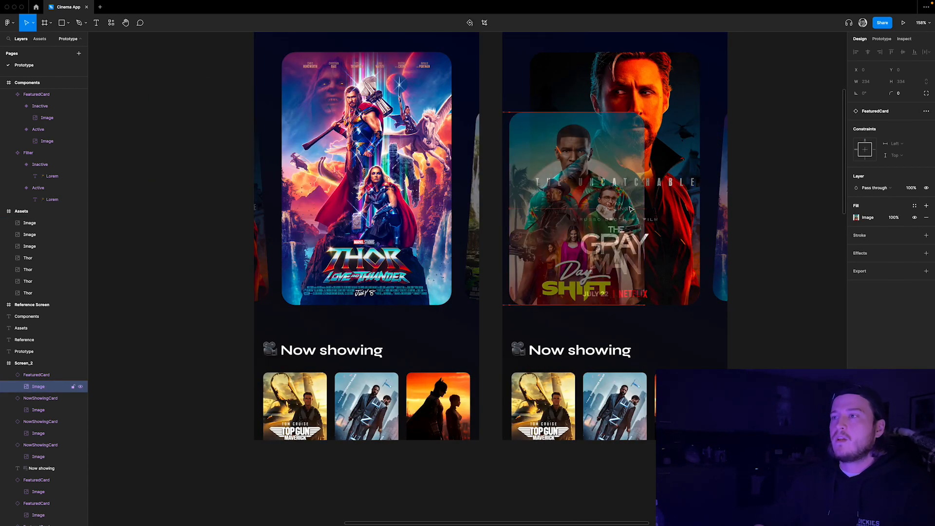
left_click_drag(603, 220, 510, 221)
key("shift+Left")
key("shift+Left")
key("Left")
key("Left")
key("Left")
key("Left")
key("Left")
key("Left")
key("Left")
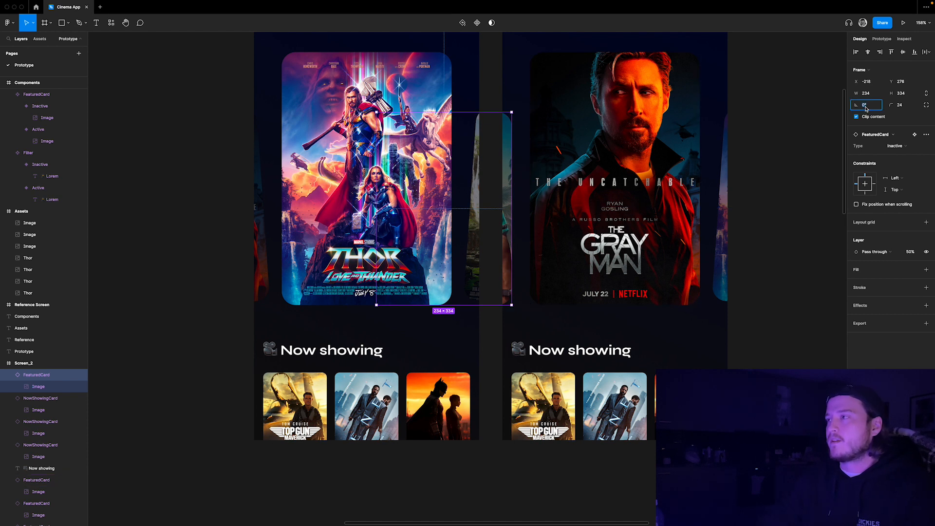
Rotate the Day Shift FeaturedCard at Screen_2's left edge to 4°
type("4")
key("Return")
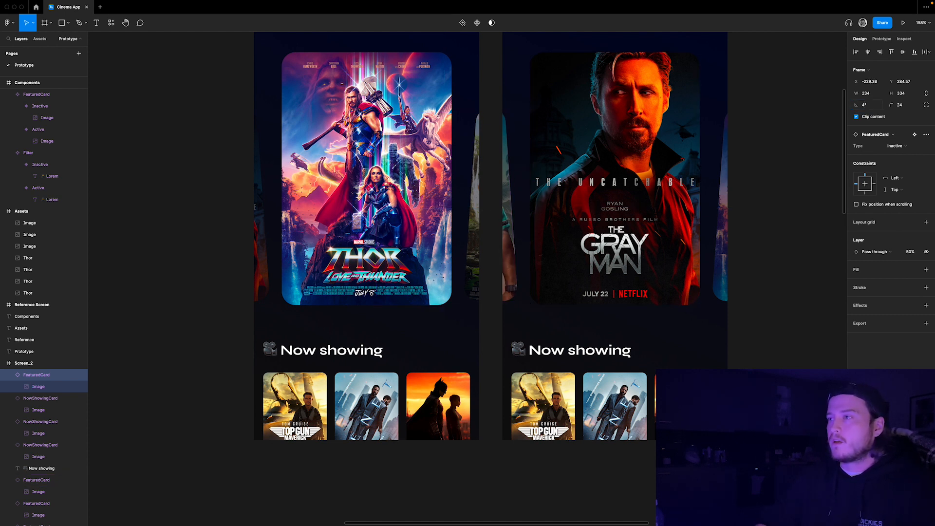
left_click(774, 307)
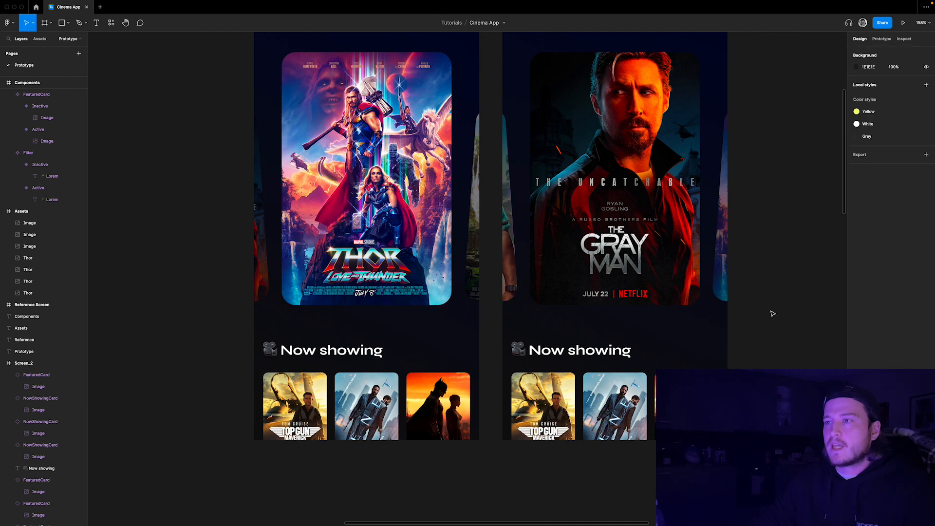
Copy the tilted Day Shift FeaturedCard from Screen_2 and paste it into Screen_1 at the same position
scroll(774, 307, "down", 4)
scroll(789, 303, "up", 2)
scroll(521, 260, "up", 1)
scroll(520, 259, "up", 2)
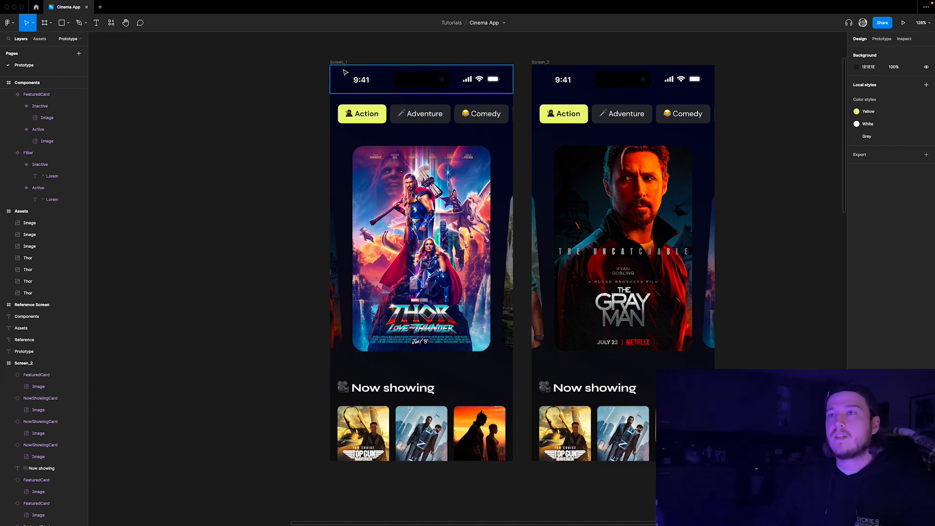
left_click(539, 308)
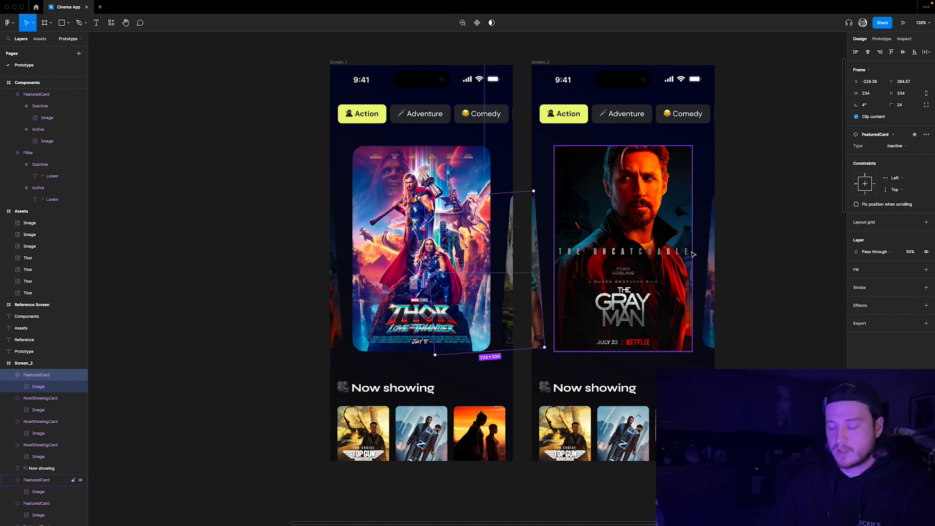
left_click(338, 62)
key("super+v")
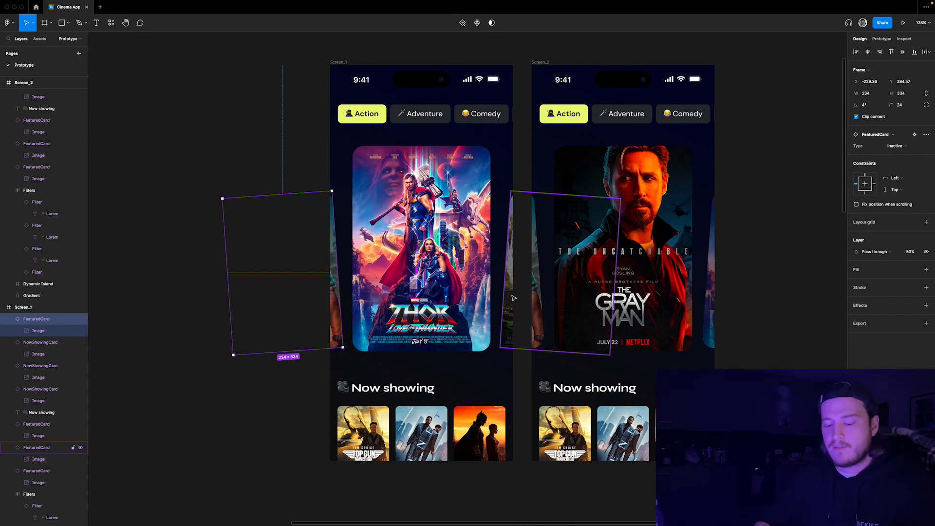
Move the pasted Day Shift FeaturedCard on Screen_1 fully off the screen's left side to X -349.36
key("shift+Left")
key("shift+Left")
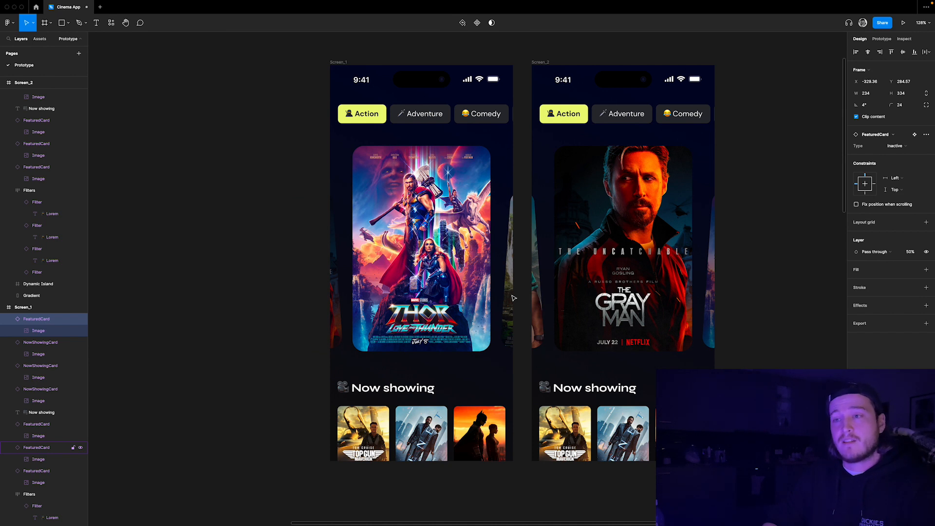
scroll(293, 256, "down", 5)
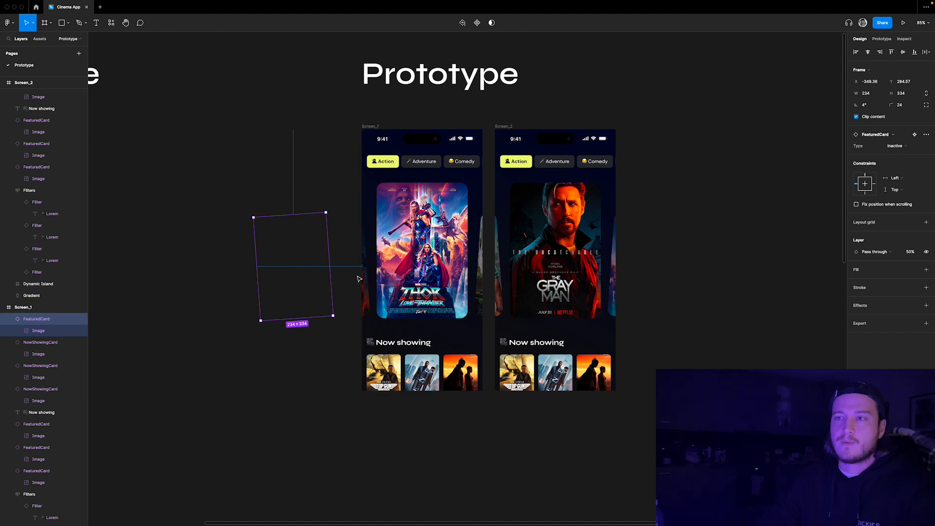
scroll(665, 199, "up", 2)
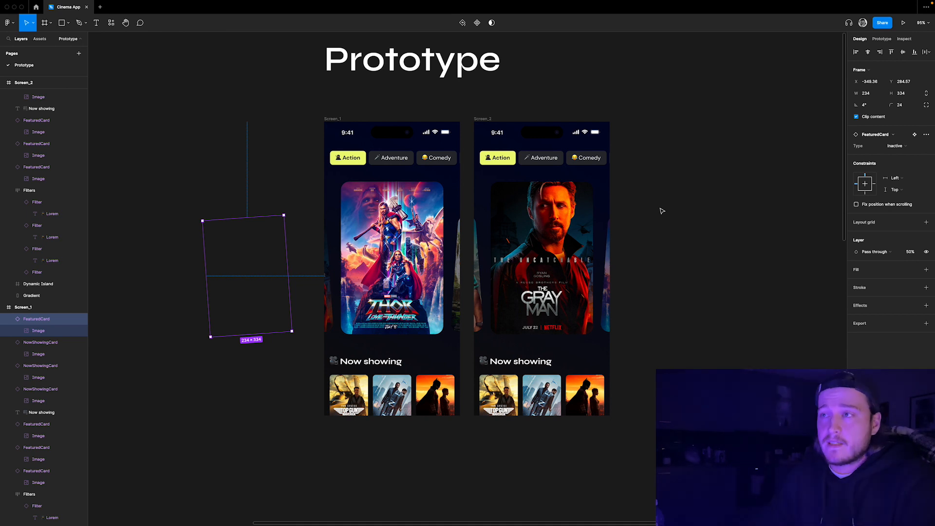
left_click(701, 181)
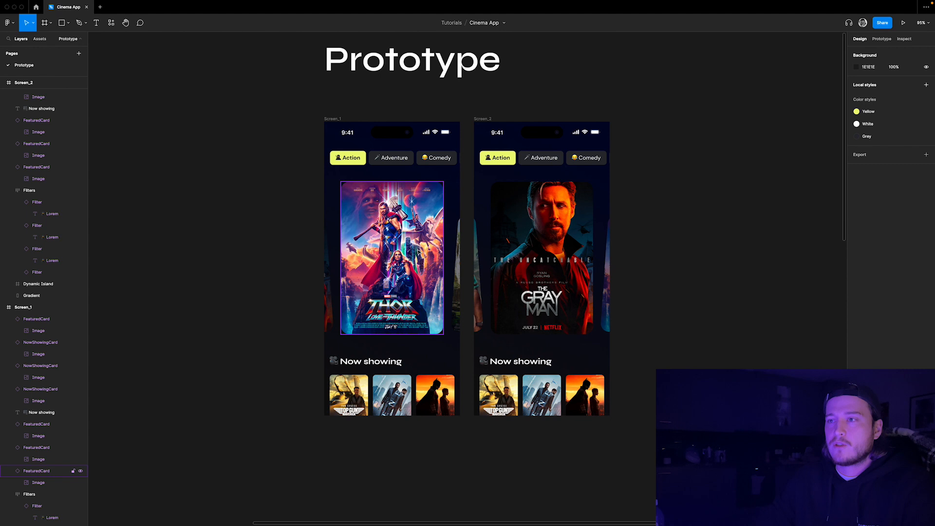
Link Screen_1's Thor FeaturedCard to Screen_2 with an On drag interaction using Smart animate and Gentle easing
left_click(418, 251)
scroll(406, 236, "up", 2)
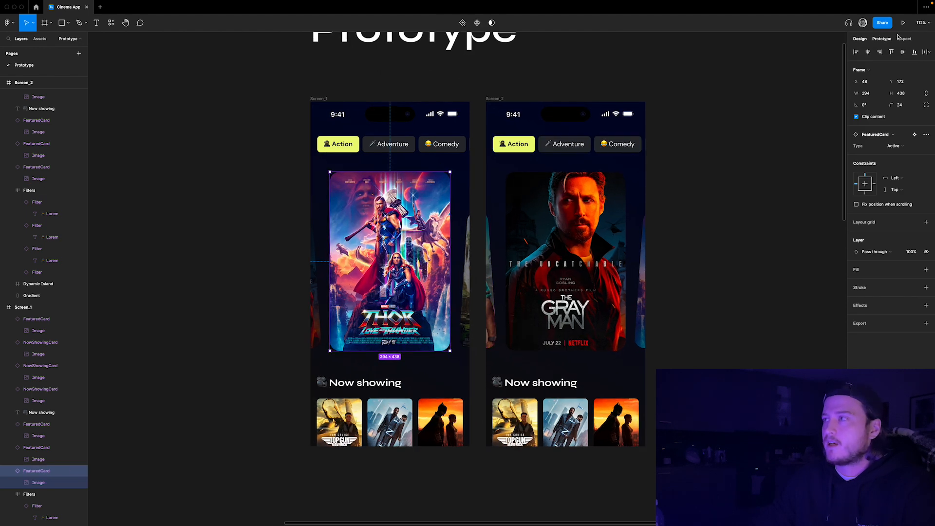
left_click(882, 39)
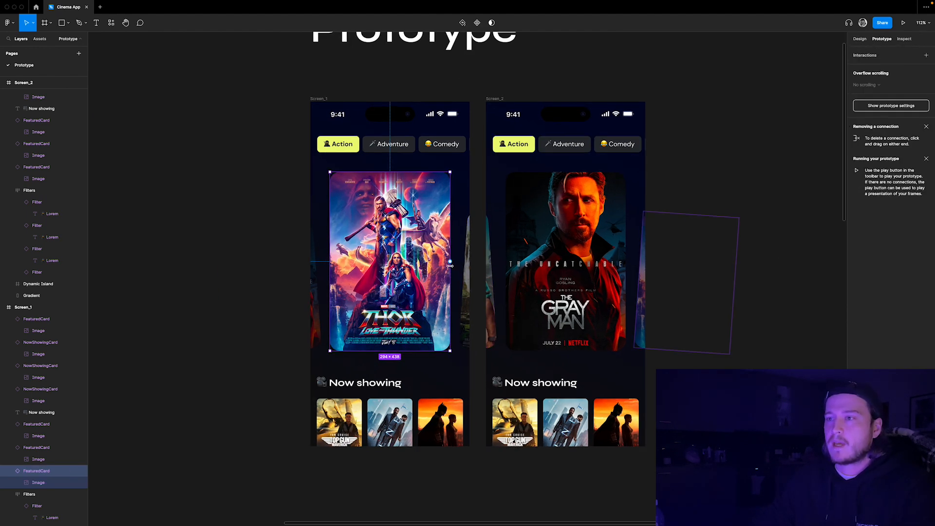
left_click_drag(451, 264, 529, 263)
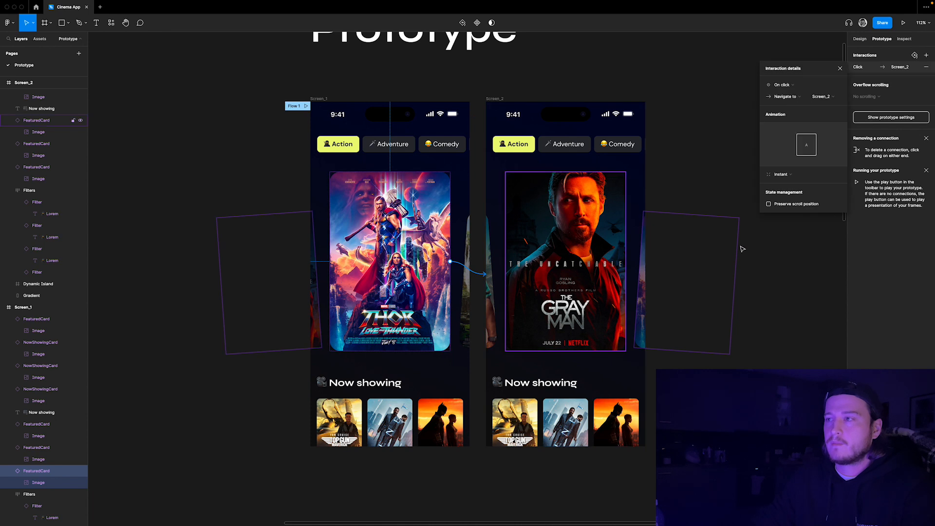
left_click(793, 84)
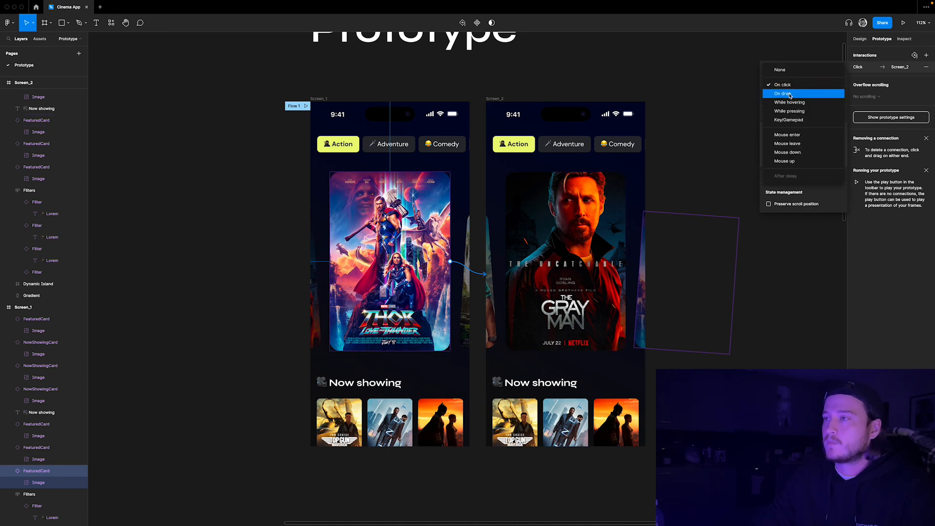
left_click(791, 94)
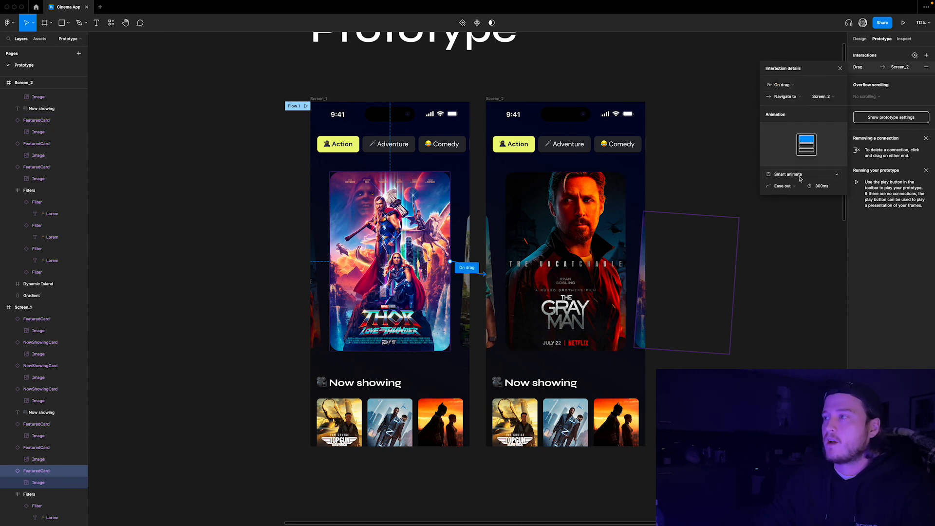
left_click(785, 186)
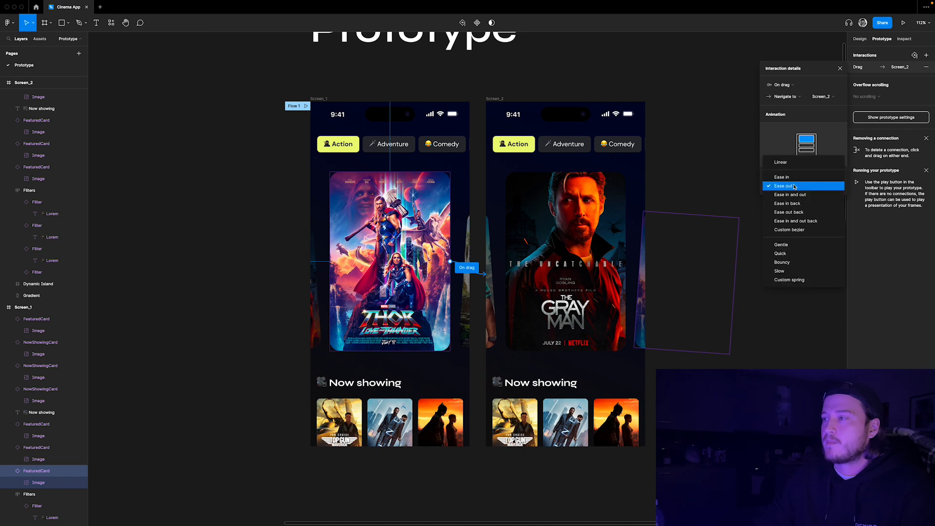
left_click(790, 245)
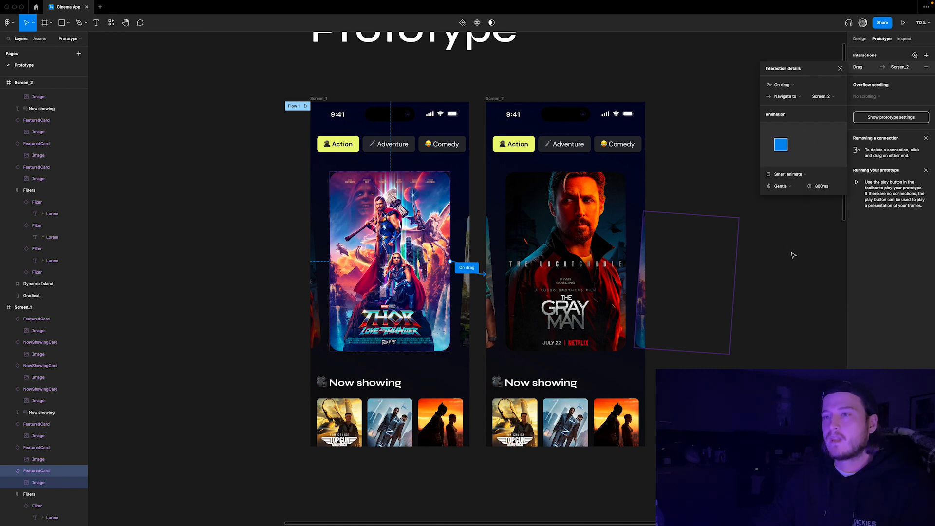
Link Screen_2's The Gray Man FeaturedCard back to Screen_1 with an On drag interaction
left_click(600, 253)
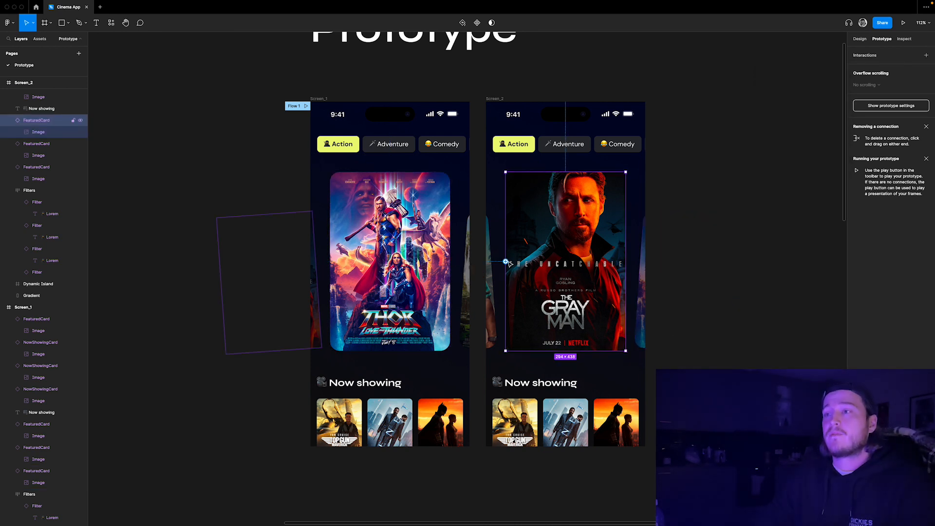
left_click_drag(625, 263, 468, 273)
left_click(783, 84)
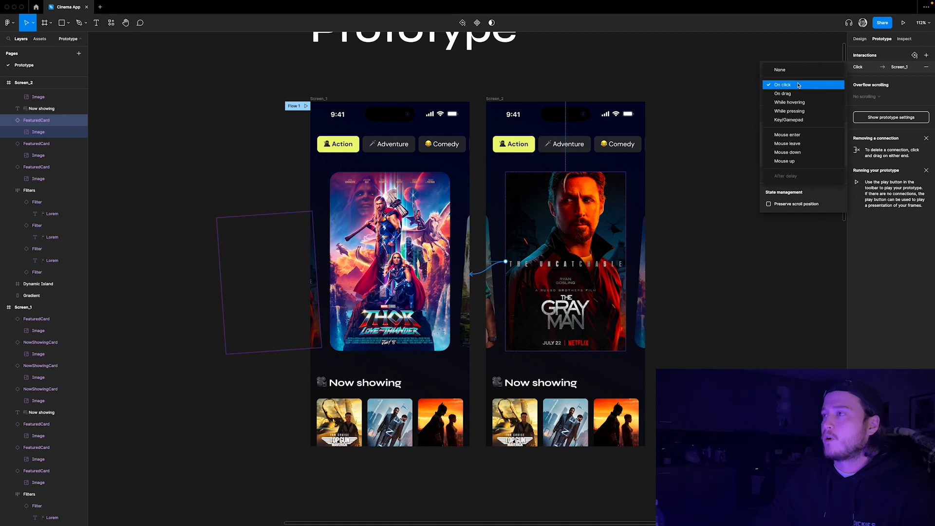
left_click(794, 94)
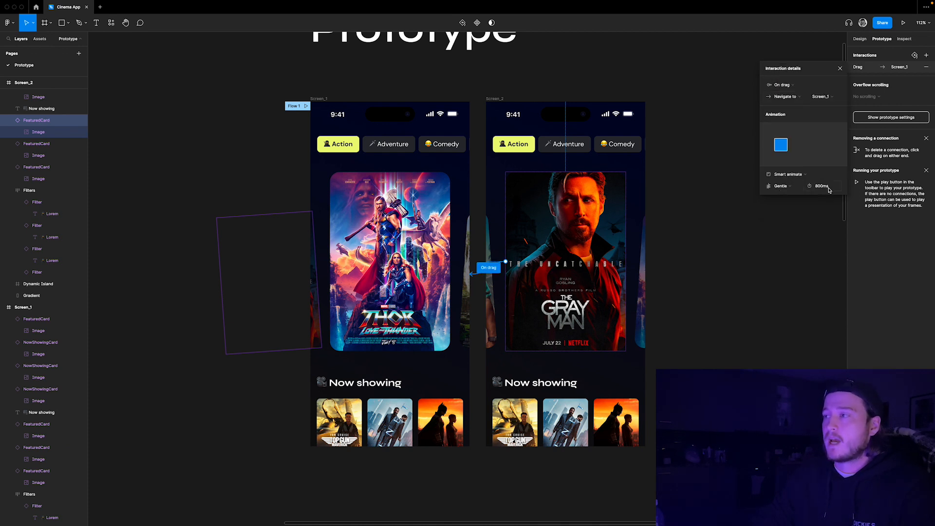
Rename Screen_1's flow starting point to Cinema Prototype
scroll(761, 299, "down", 1)
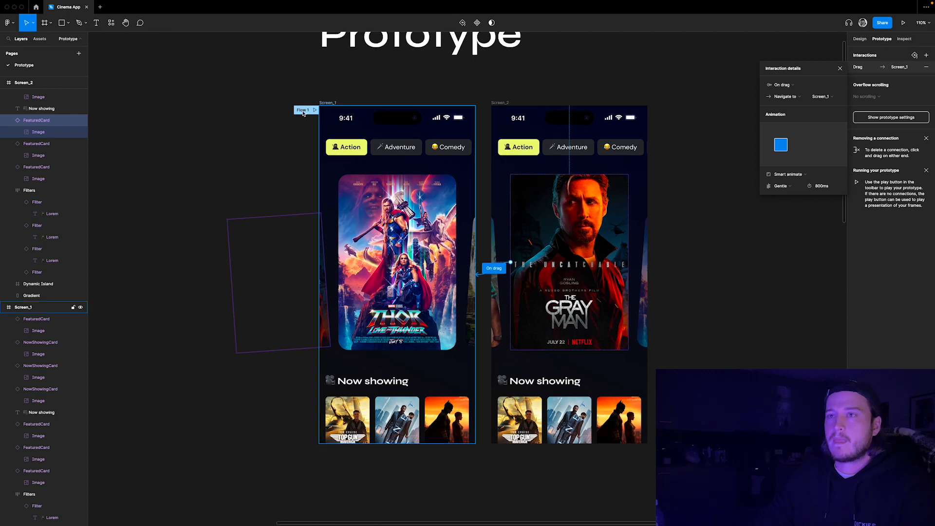
left_click(303, 111)
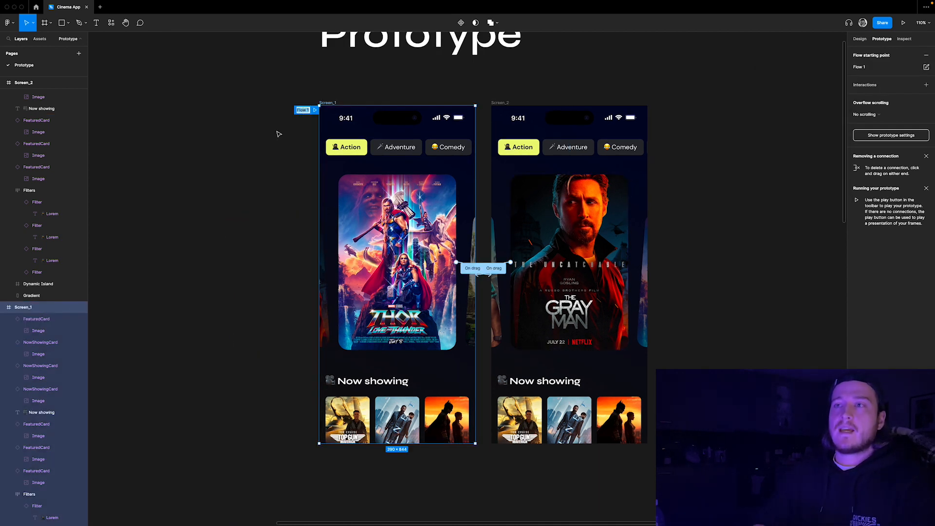
type("Ci")
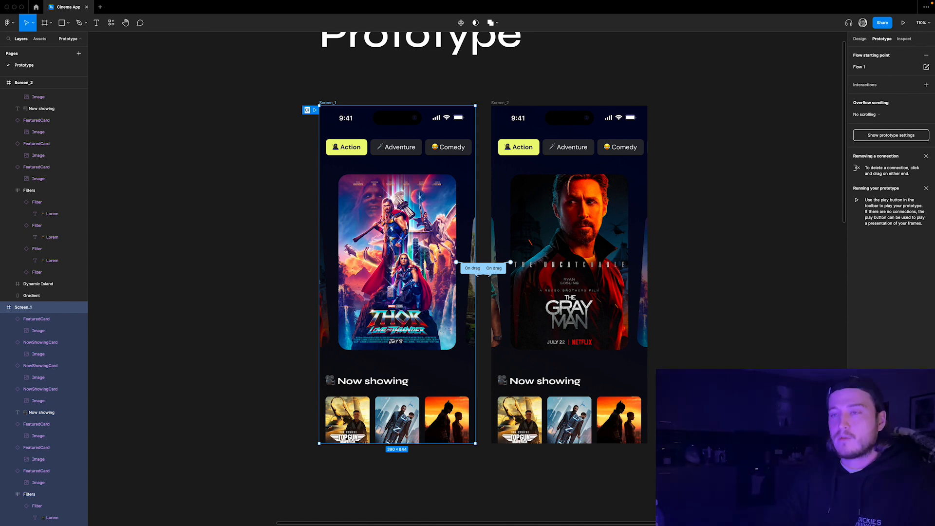
type("nema Prototype")
key("Return")
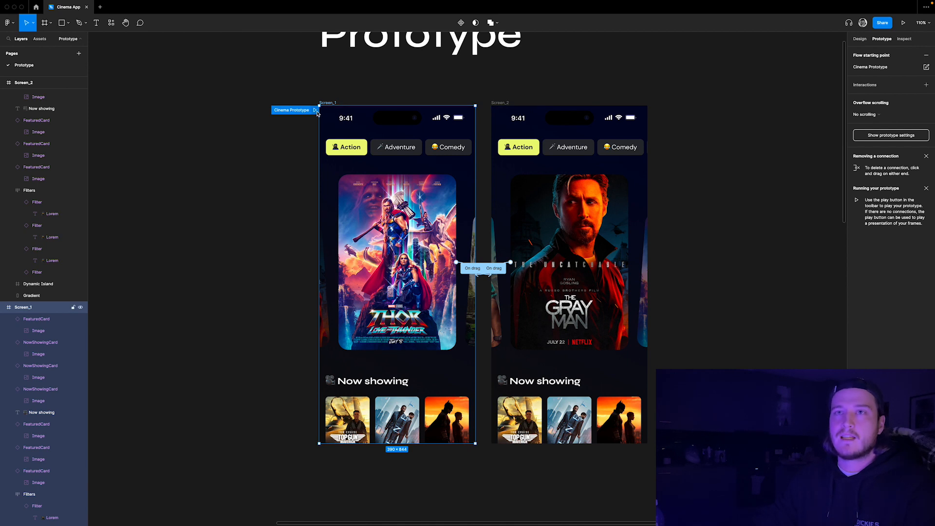
Play the Cinema Prototype flow, swipe the carousel from Thor to The Gray Man and back, and close the preview
left_click(315, 111)
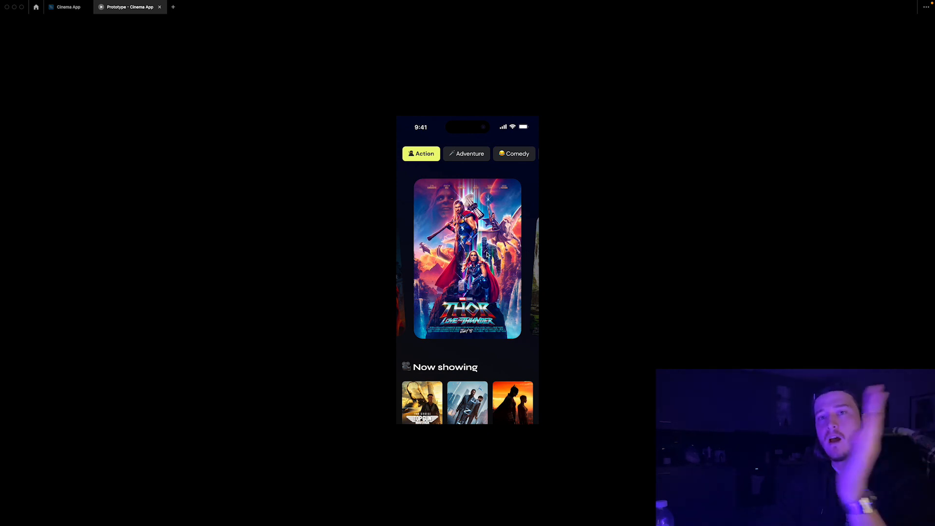
left_click_drag(451, 254, 574, 244)
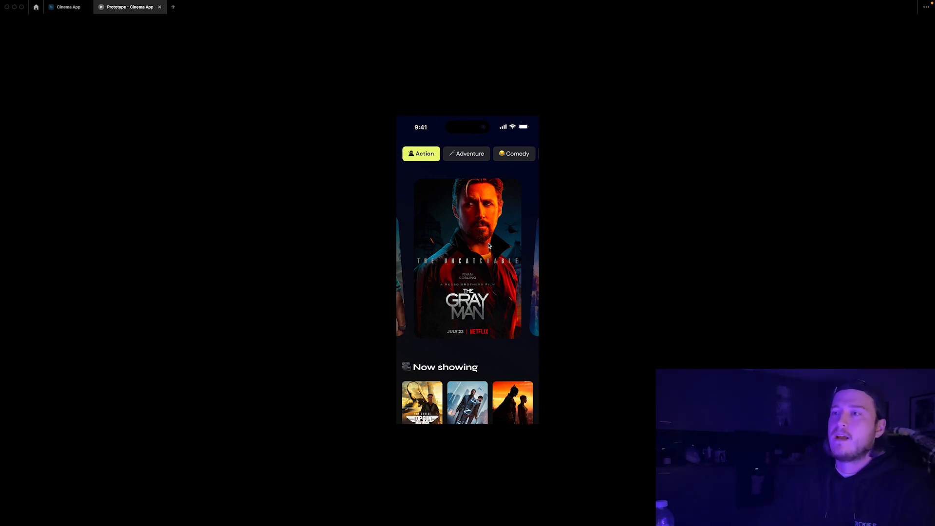
left_click_drag(502, 246, 380, 252)
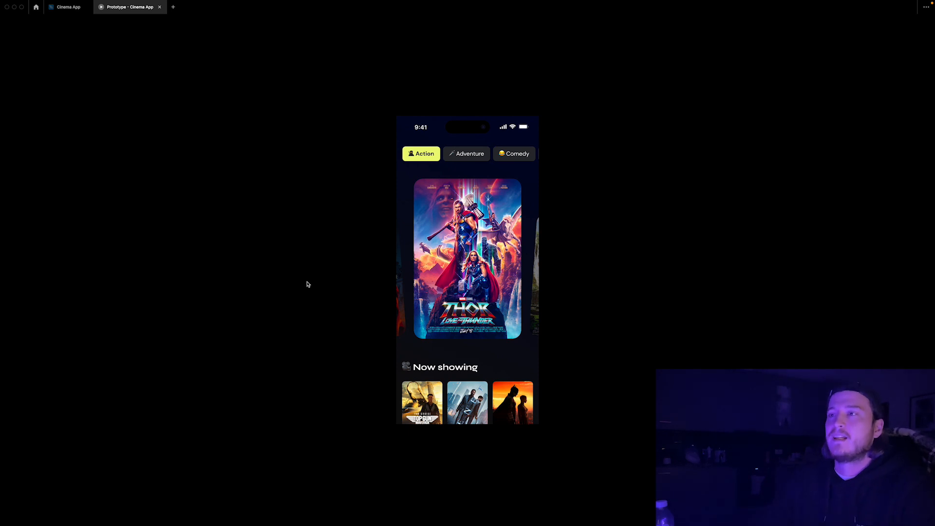
mouse_move(185, 30)
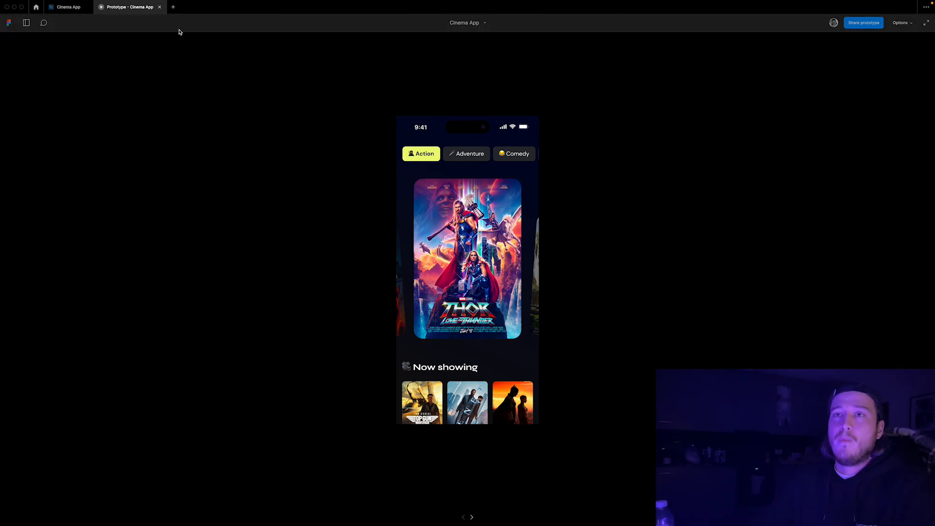
left_click(159, 7)
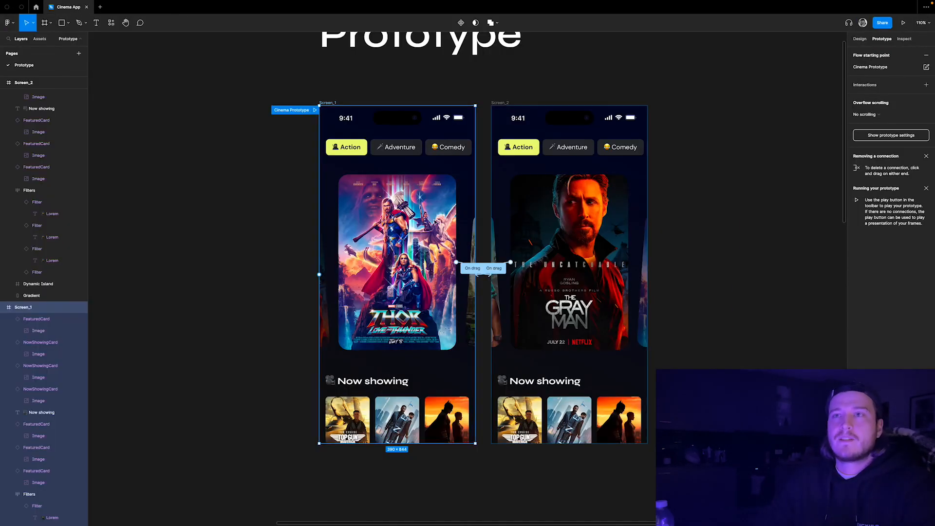
Recolour the first stop of Screen_2's Gradient layer with a dark red (570905) sampled from The Gray Man poster
left_click(740, 140)
left_click(860, 38)
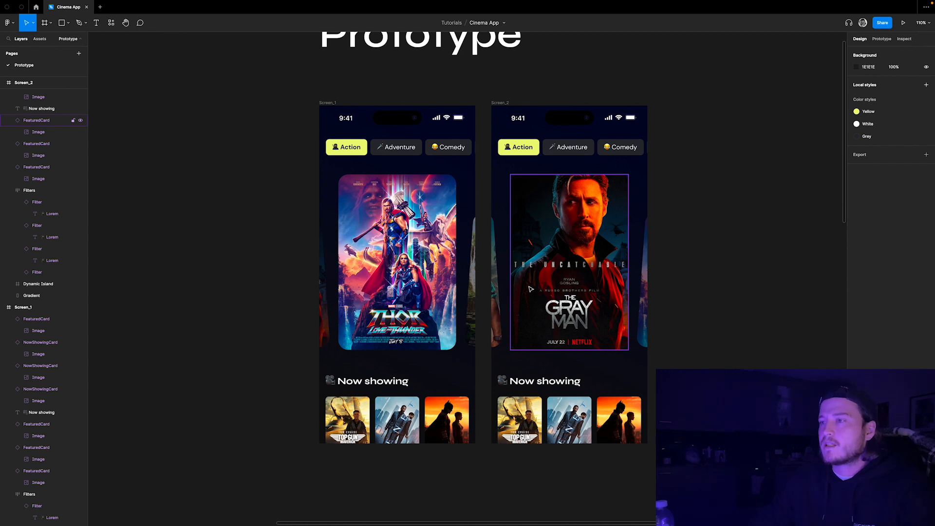
left_click(624, 378)
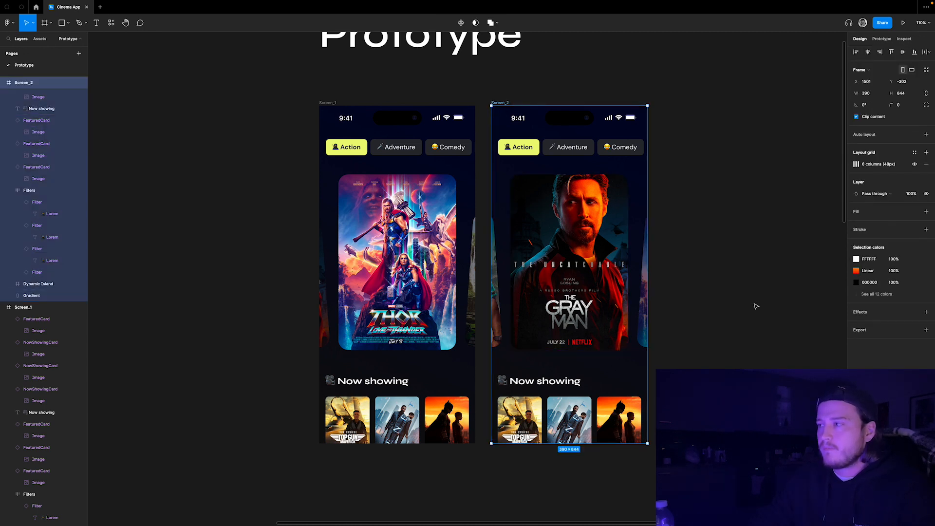
left_click(32, 296)
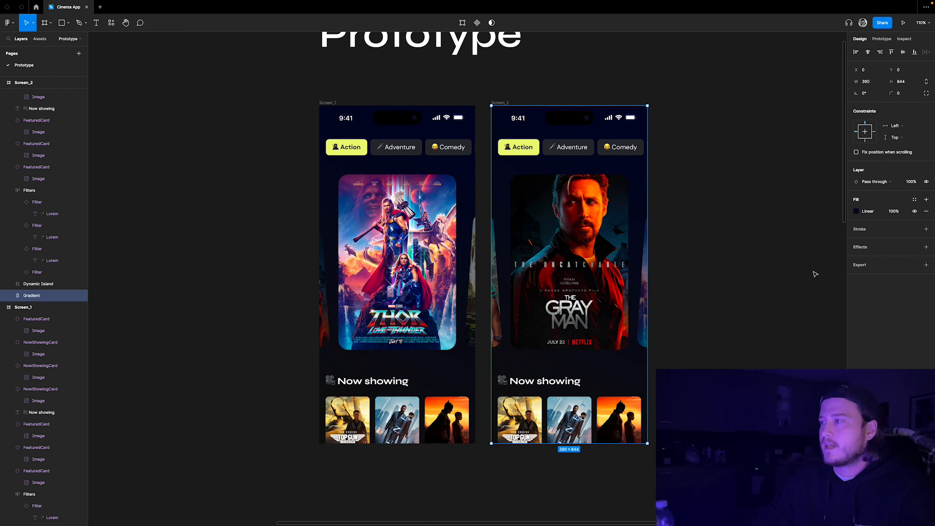
left_click(856, 212)
left_click(769, 230)
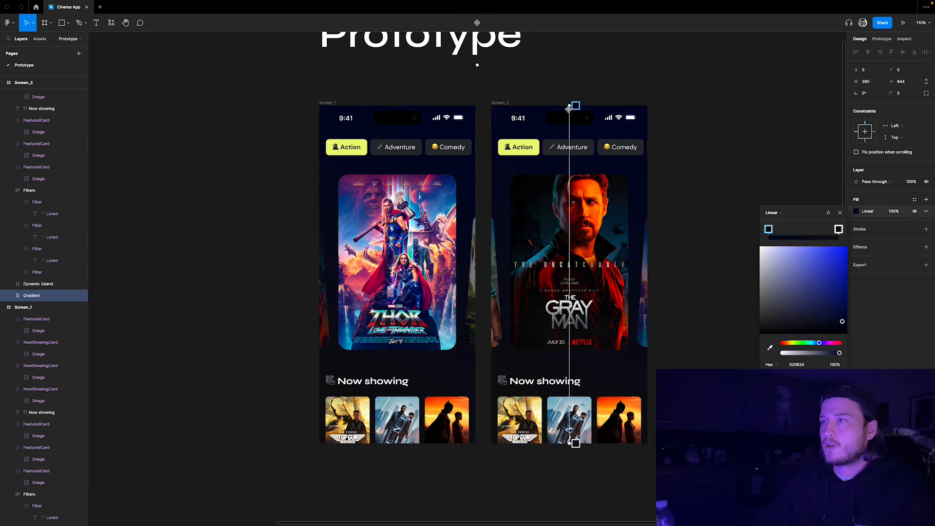
left_click(770, 348)
scroll(615, 309, "up", 5)
scroll(615, 308, "up", 3)
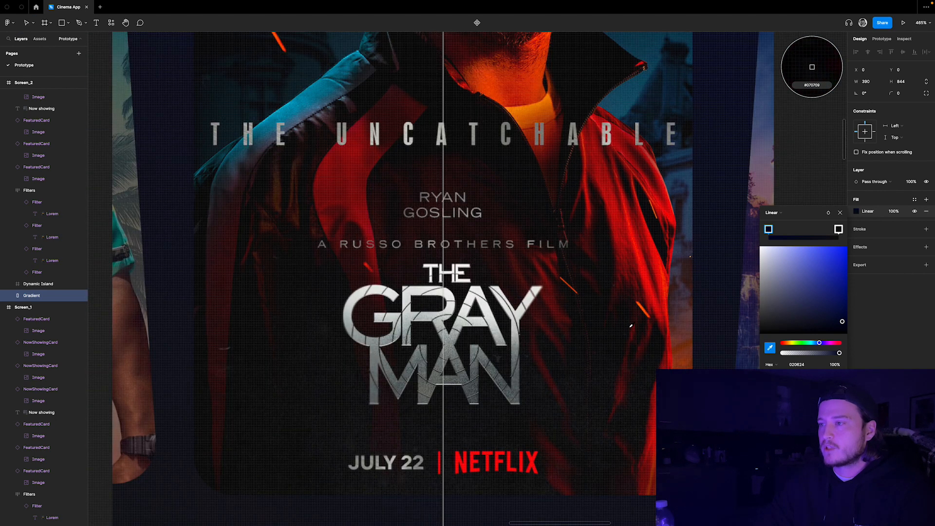
left_click(635, 328)
key("shift+1")
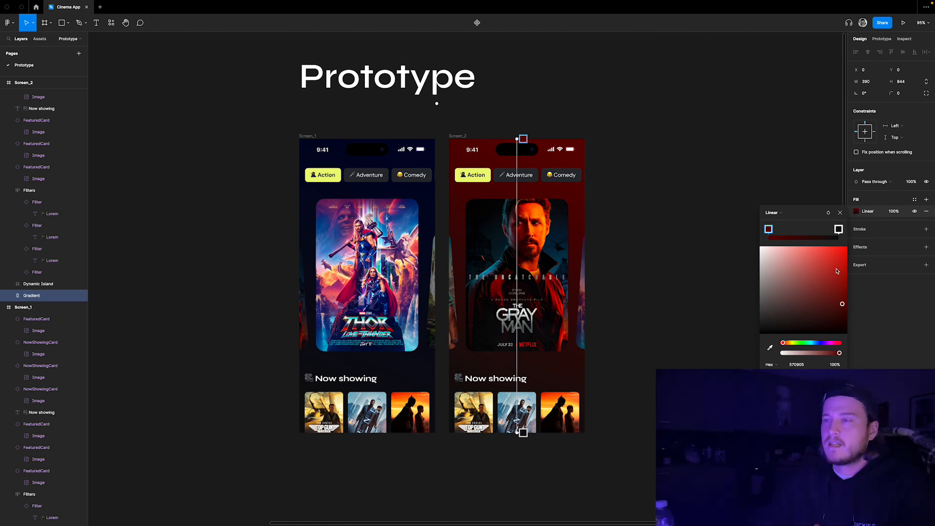
Darken the red first stop of Screen_2's background gradient to 1C0302
left_click_drag(843, 306, 842, 328)
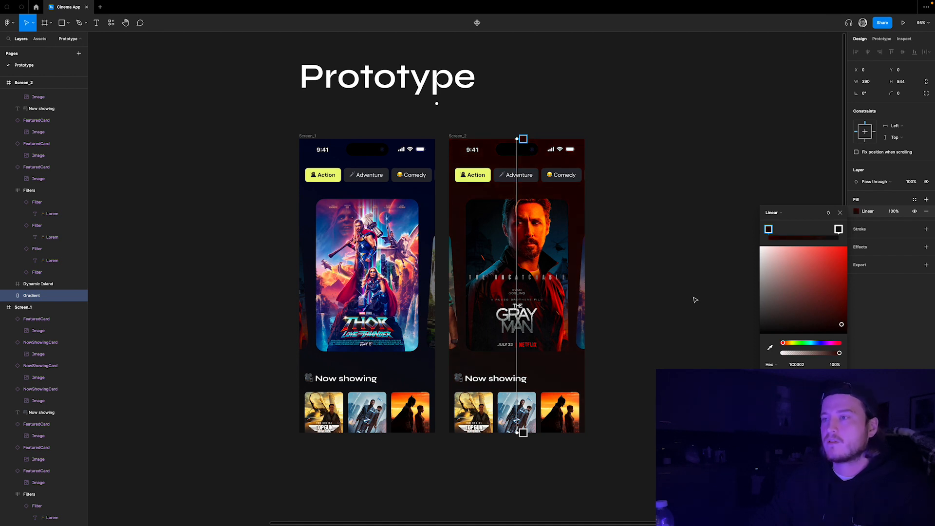
left_click(841, 213)
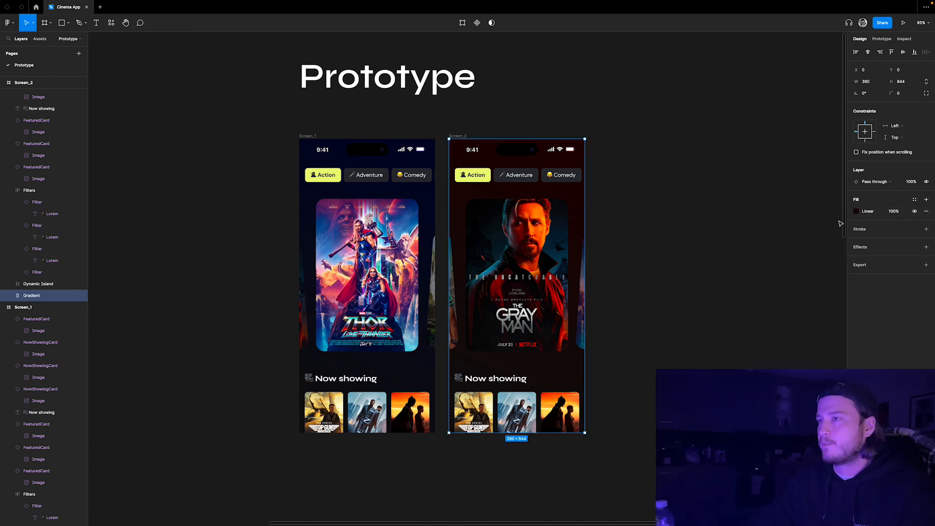
left_click(683, 226)
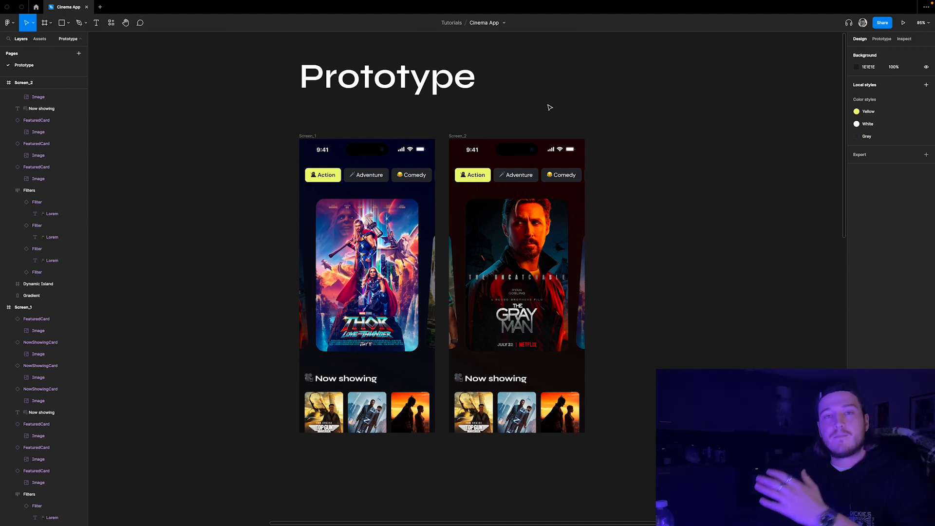
Play the Cinema Prototype flow again and swipe between the featured posters to check the background colour transition
left_click(307, 136)
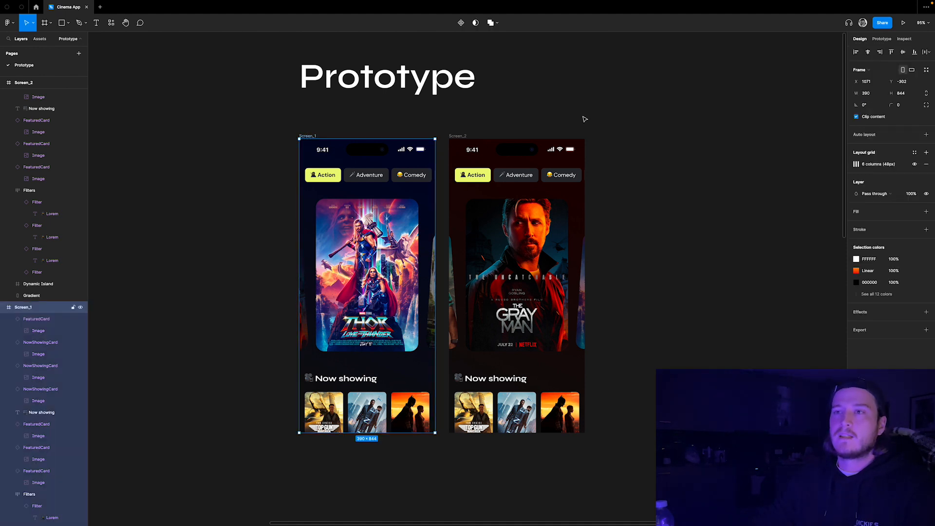
left_click(883, 39)
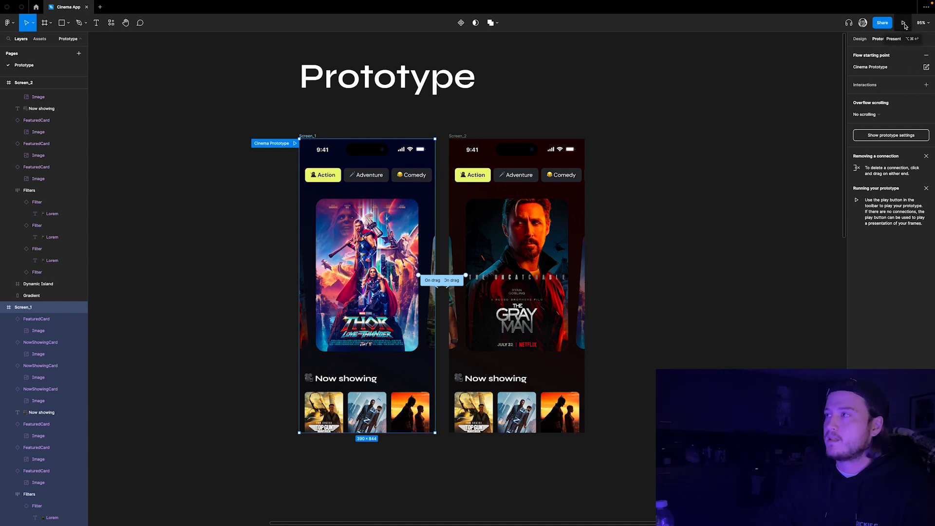
left_click(295, 144)
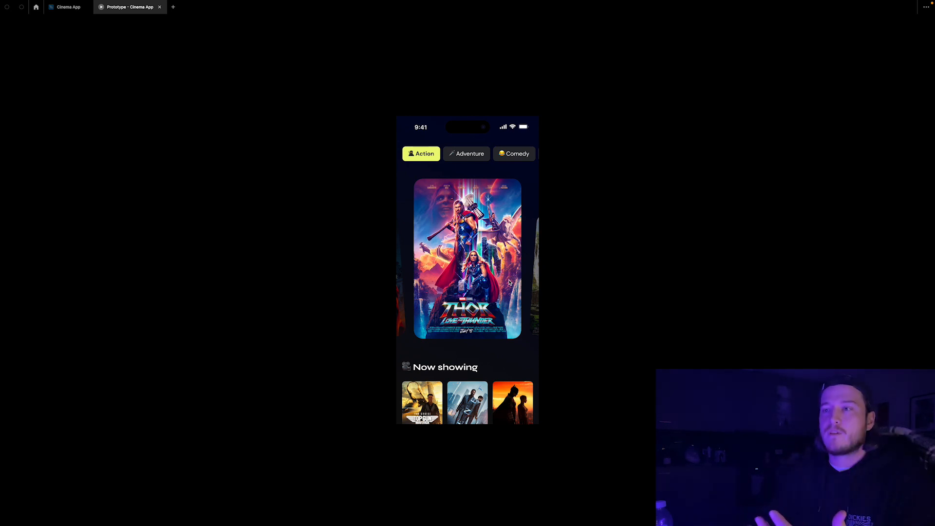
left_click_drag(461, 246, 605, 253)
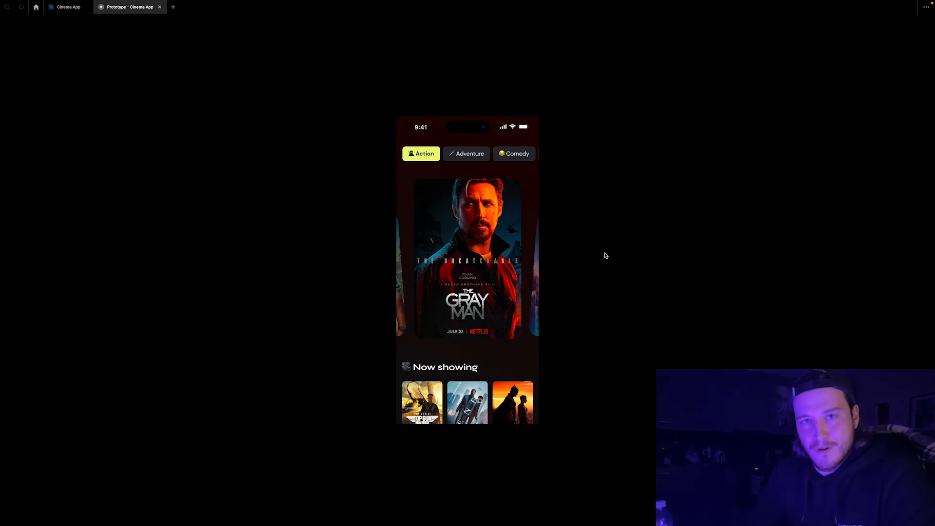
left_click_drag(508, 253, 559, 254)
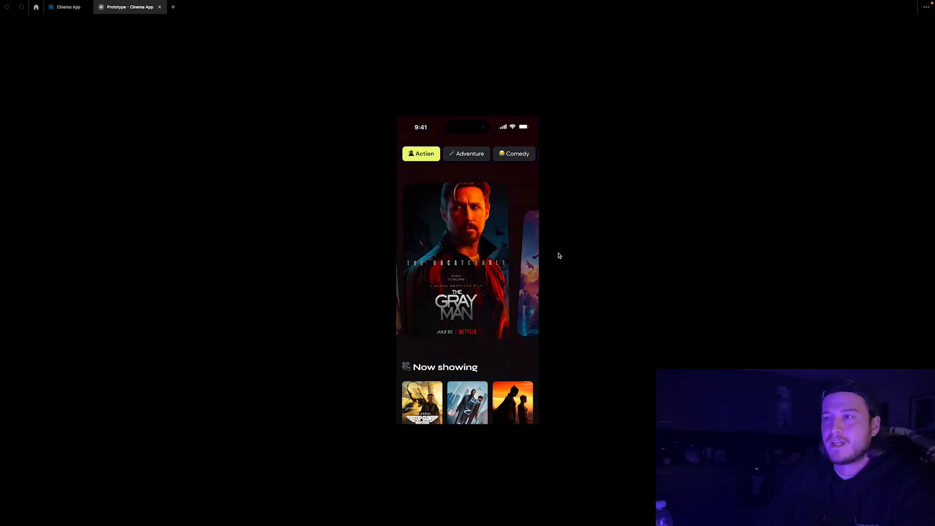
left_click_drag(492, 252, 403, 260)
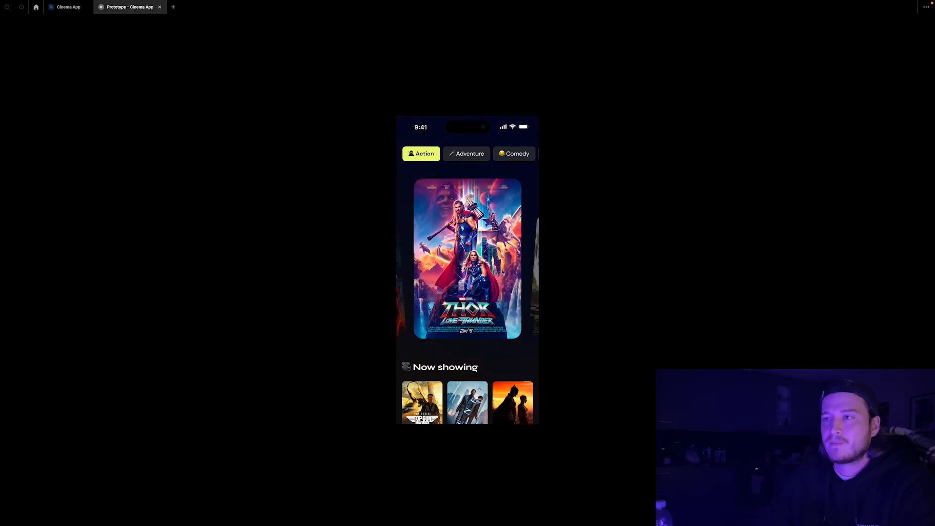